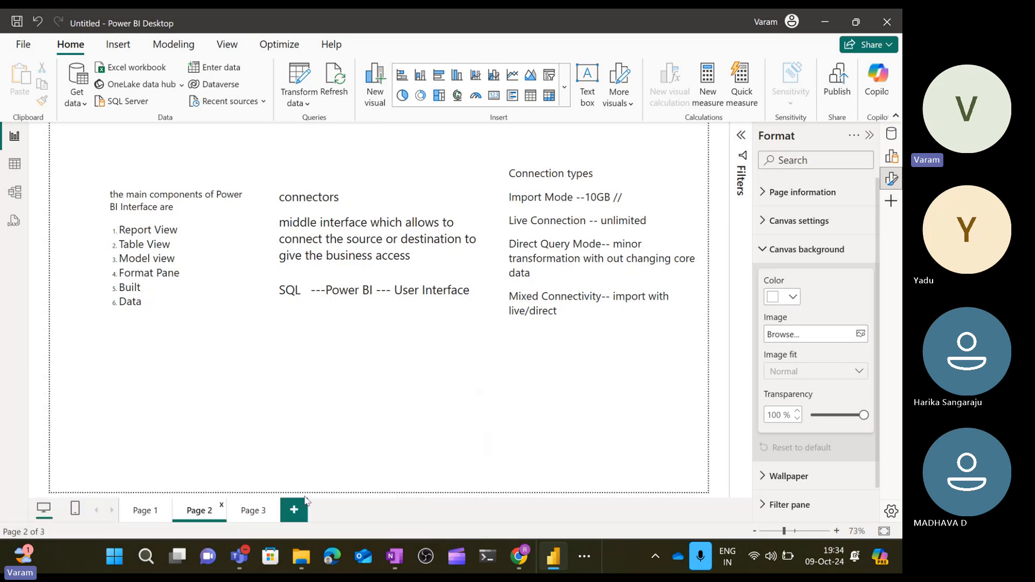
Add a fourth report page and place an empty text box near the page's upper-left corner
{"action": "left_click", "coordinate": [293, 511]}
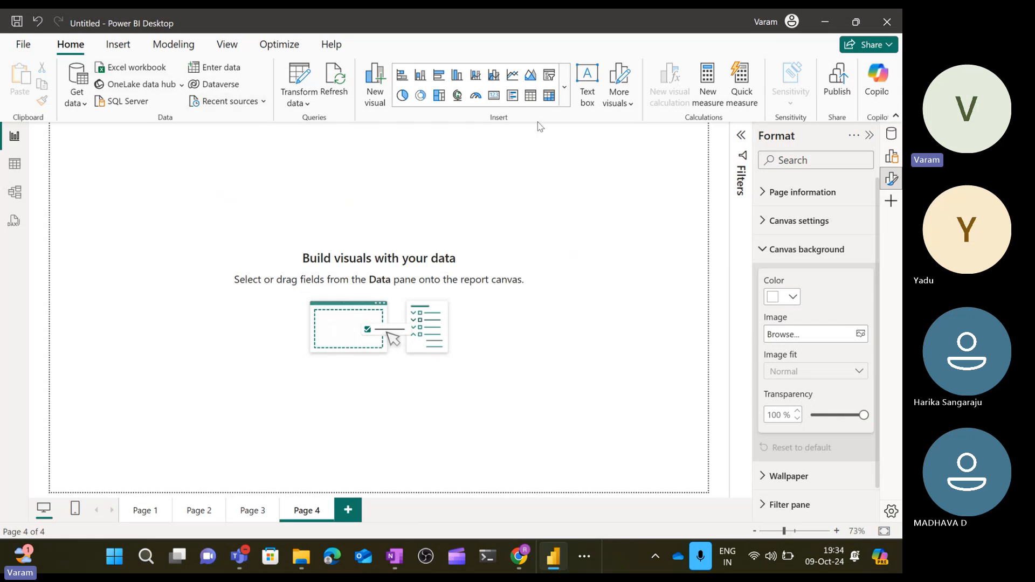
{"action": "left_click", "coordinate": [586, 86]}
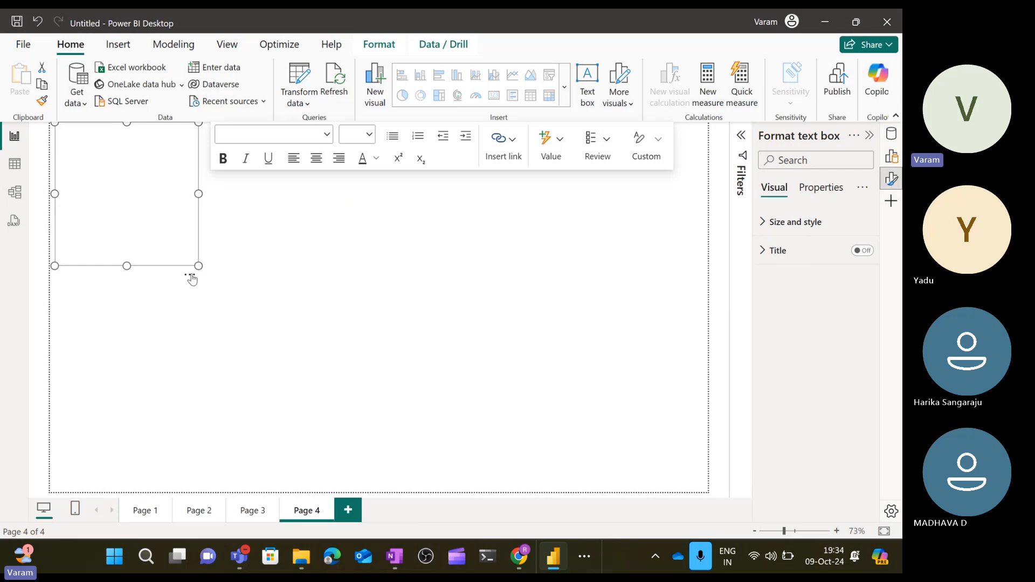
{"action": "left_click_drag", "start_coordinate": [191, 276], "coordinate": [257, 312]}
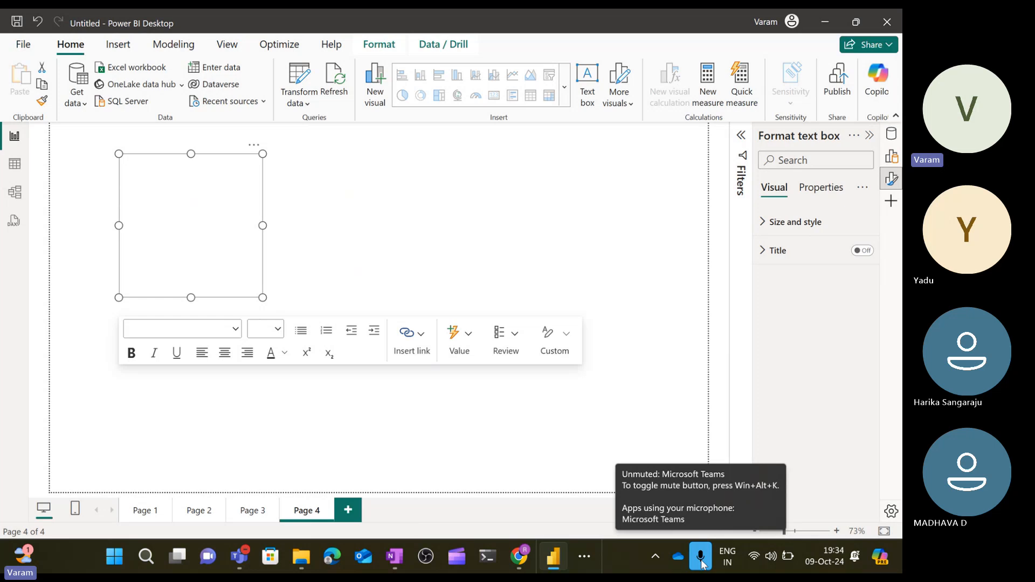
Set the text box's font size to 16 and enter "On Premises" as its first line
{"action": "left_click", "coordinate": [194, 238]}
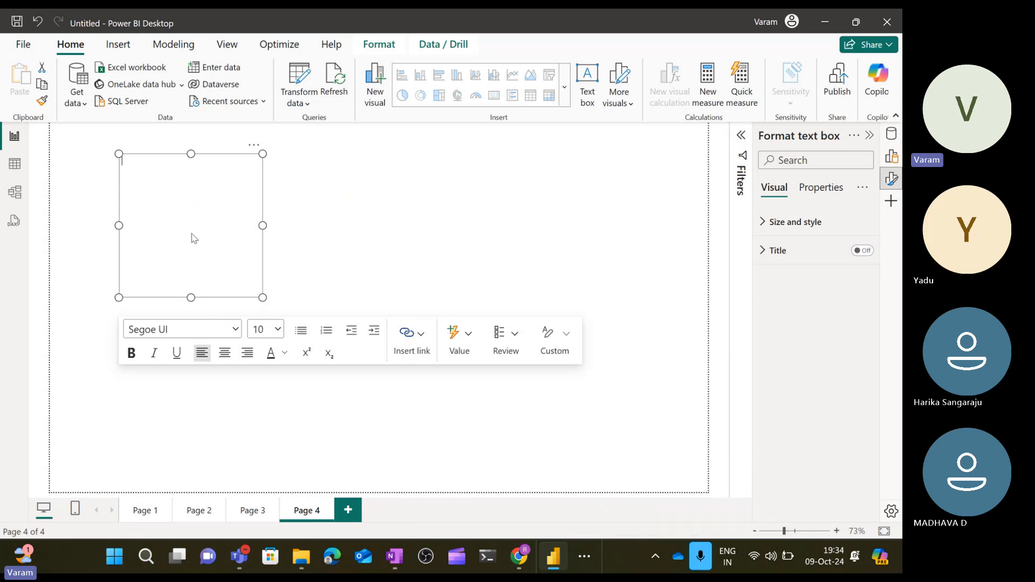
{"action": "left_click", "coordinate": [276, 330]}
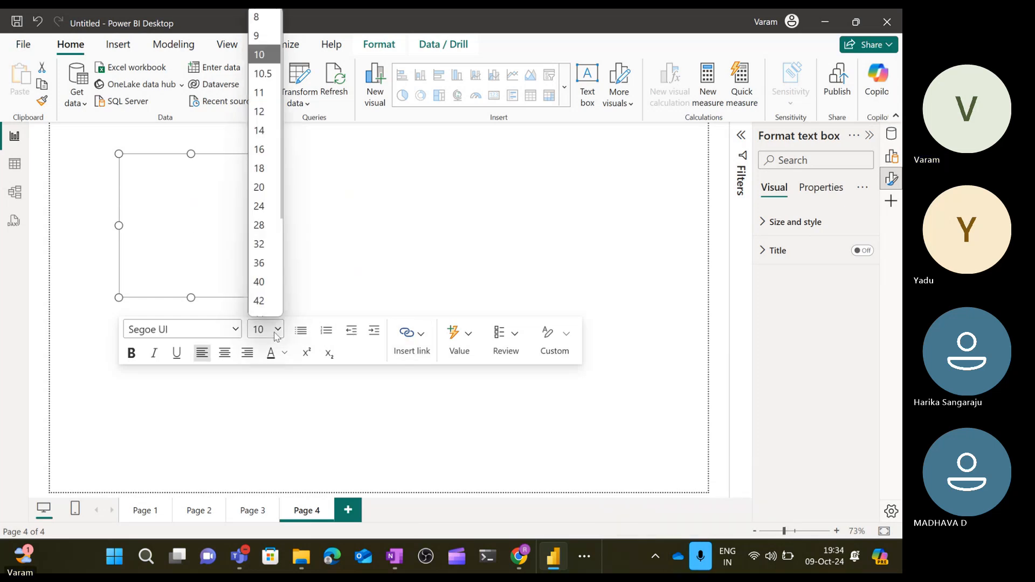
{"action": "left_click", "coordinate": [256, 148]}
{"action": "type", "text": "On "}
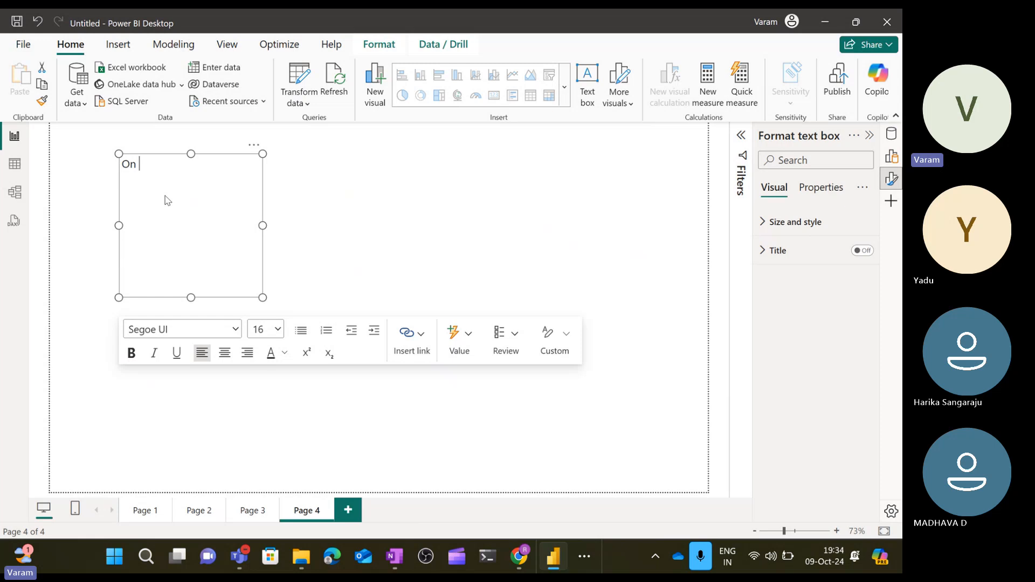
{"action": "type", "text": "Premsises"}
{"action": "left_click", "coordinate": [699, 558]}
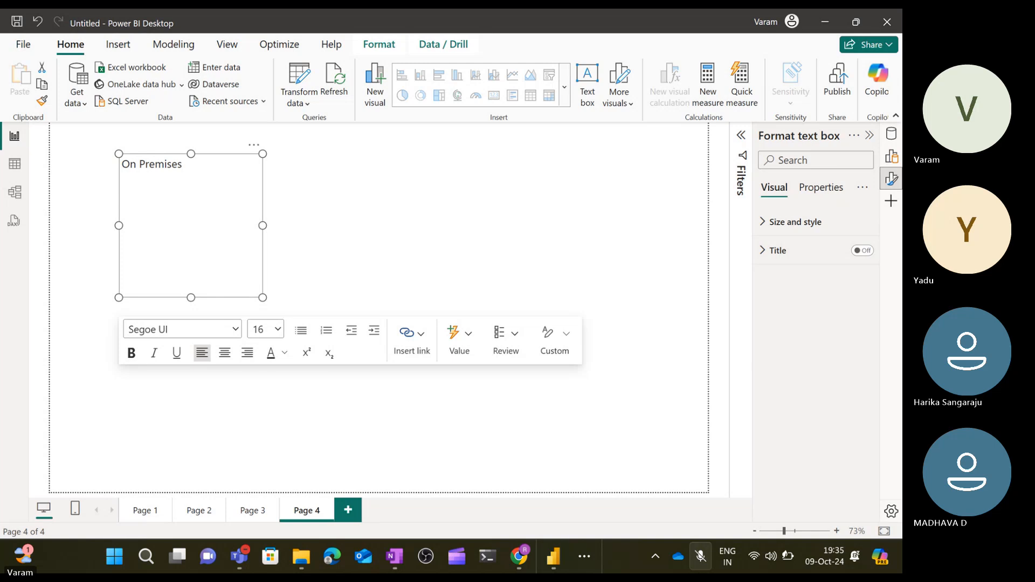
{"action": "left_click", "coordinate": [705, 552]}
{"action": "left_click", "coordinate": [702, 555]}
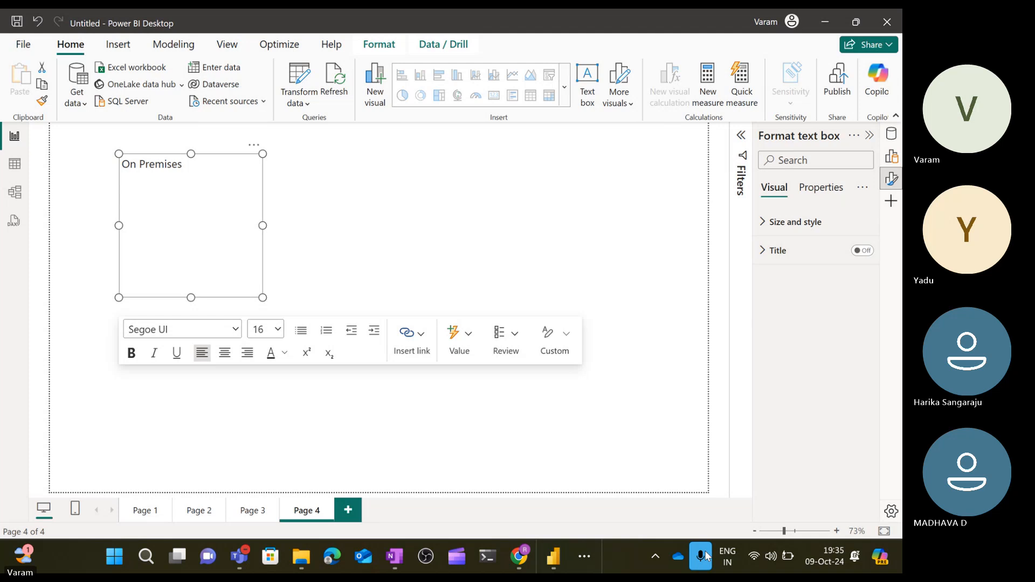
{"action": "left_click", "coordinate": [702, 556]}
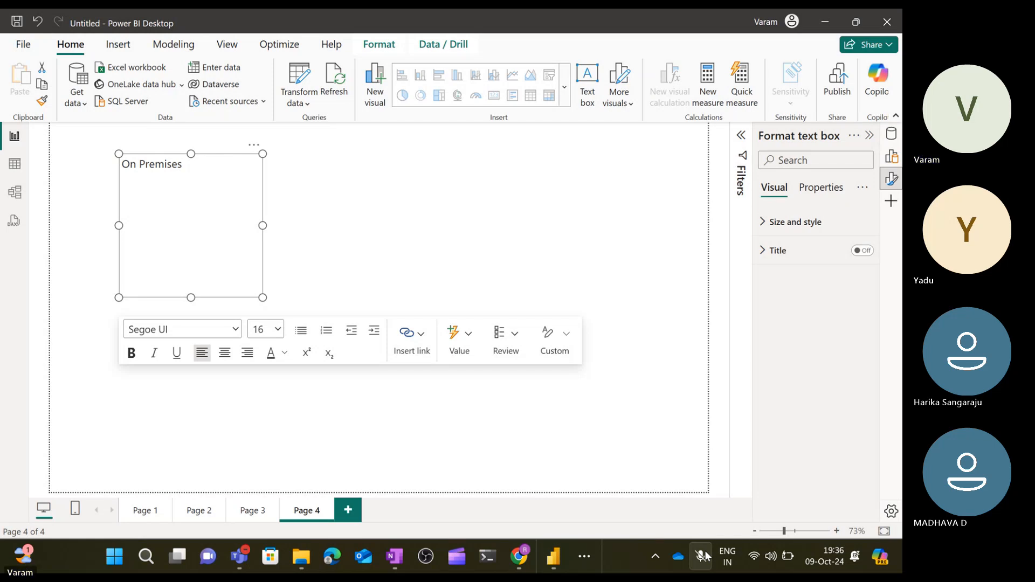
{"action": "left_click", "coordinate": [702, 556]}
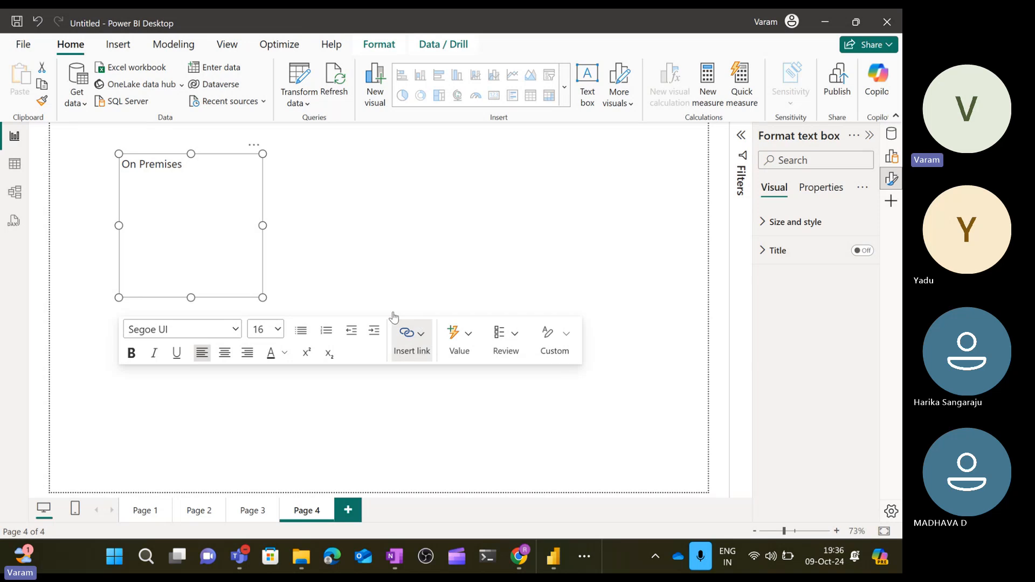
Extend the "On Premises" line with "server /envi" and add a second line reading "cloud env.."
{"action": "left_click", "coordinate": [204, 181]}
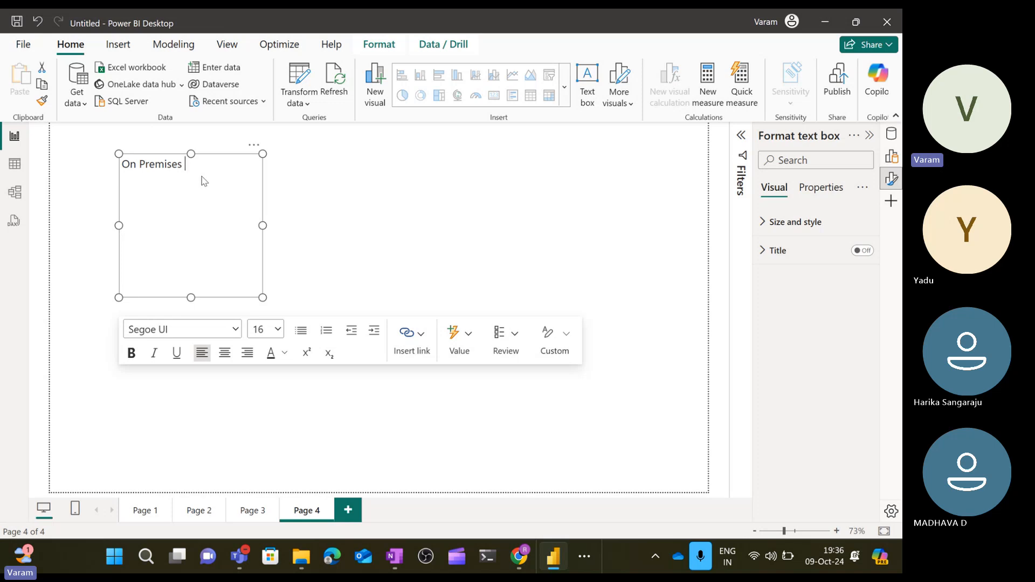
{"action": "type", "text": "server "}
{"action": "type", "text": "/e"}
{"action": "type", "text": "v"}
{"action": "type", "text": "nvi"}
{"action": "key", "text": "Return"}
{"action": "type", "text": "cloud env.."}
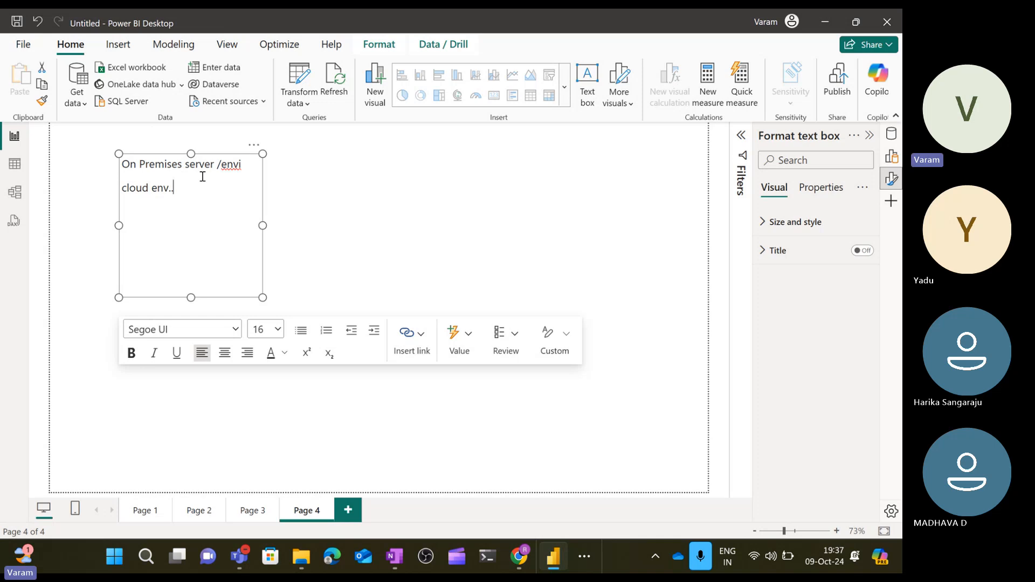
{"action": "left_click_drag", "start_coordinate": [179, 187], "coordinate": [123, 188]}
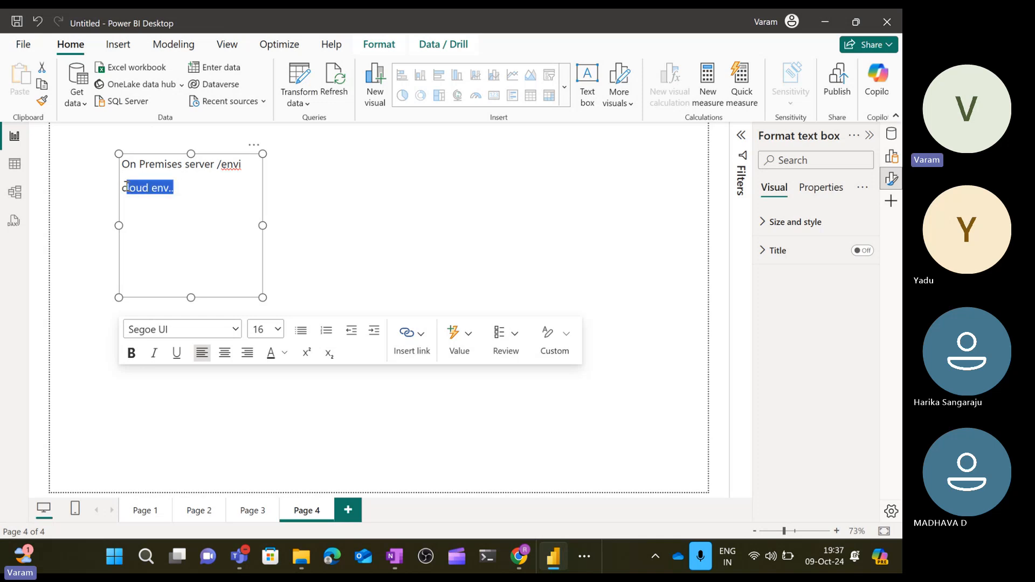
{"action": "left_click", "coordinate": [252, 167]}
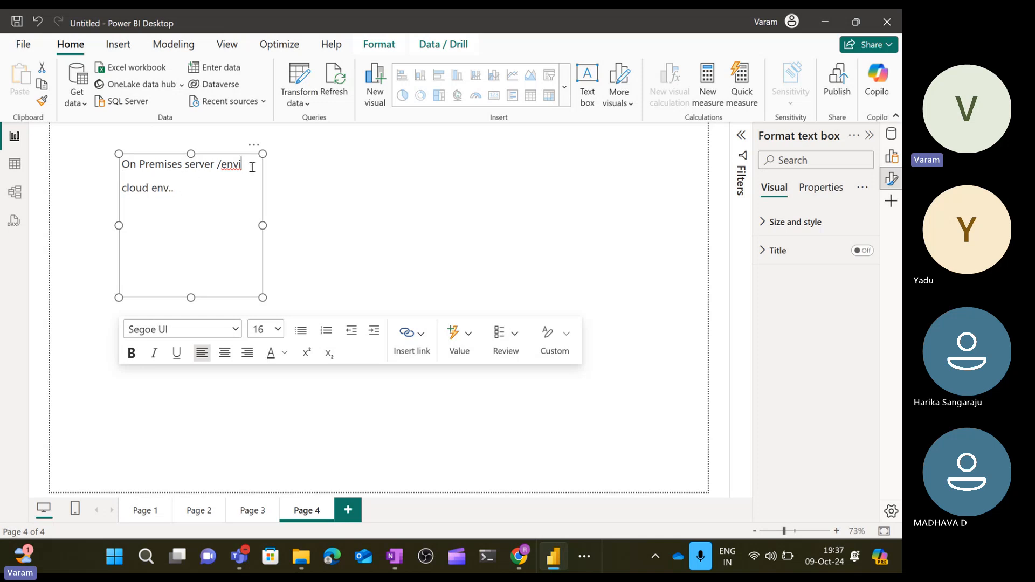
{"action": "left_click_drag", "start_coordinate": [251, 167], "coordinate": [120, 165]}
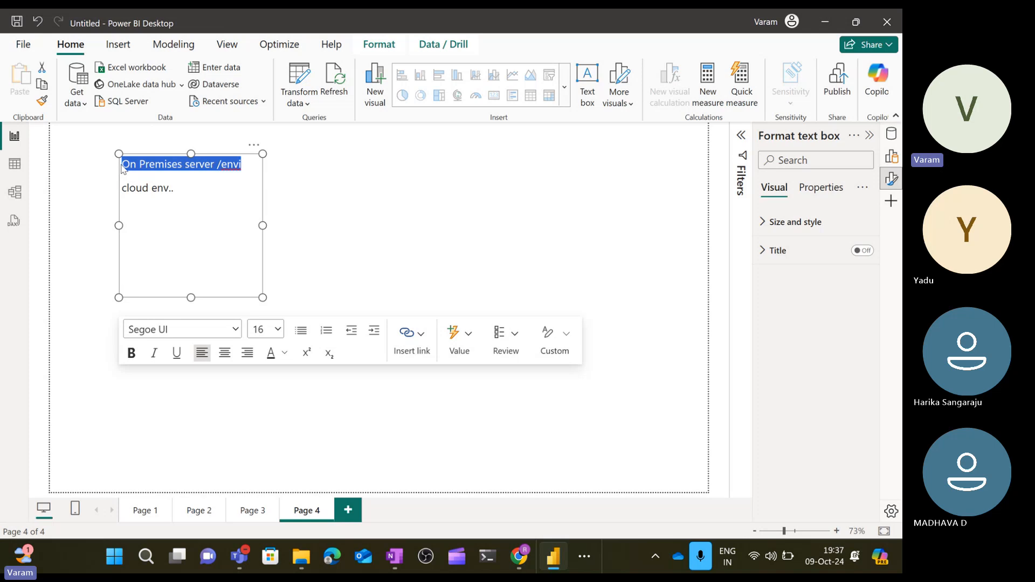
{"action": "left_click", "coordinate": [171, 187]}
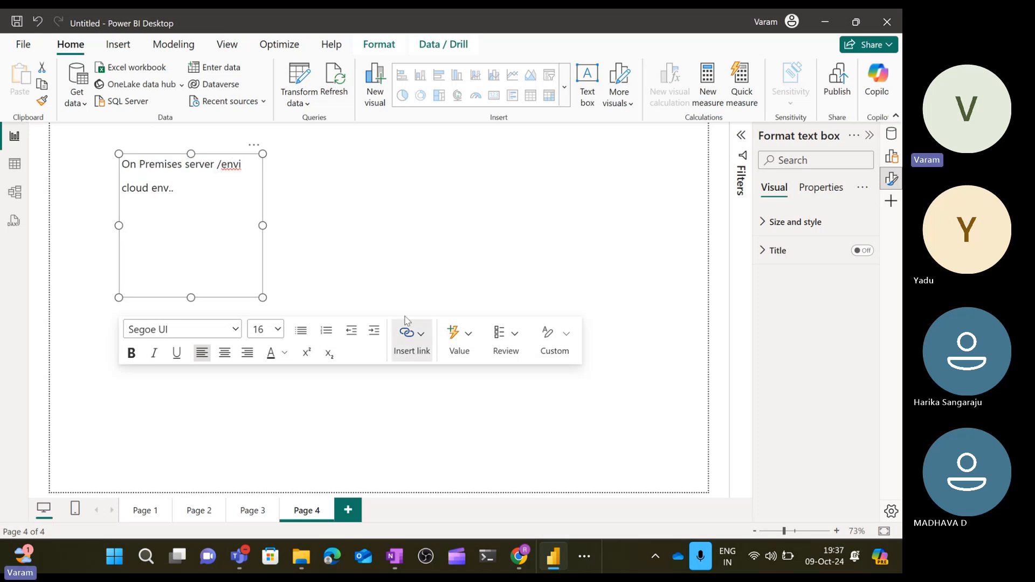
{"action": "left_click", "coordinate": [418, 268]}
{"action": "left_click", "coordinate": [195, 182]}
{"action": "left_click_drag", "start_coordinate": [181, 190], "coordinate": [122, 194]}
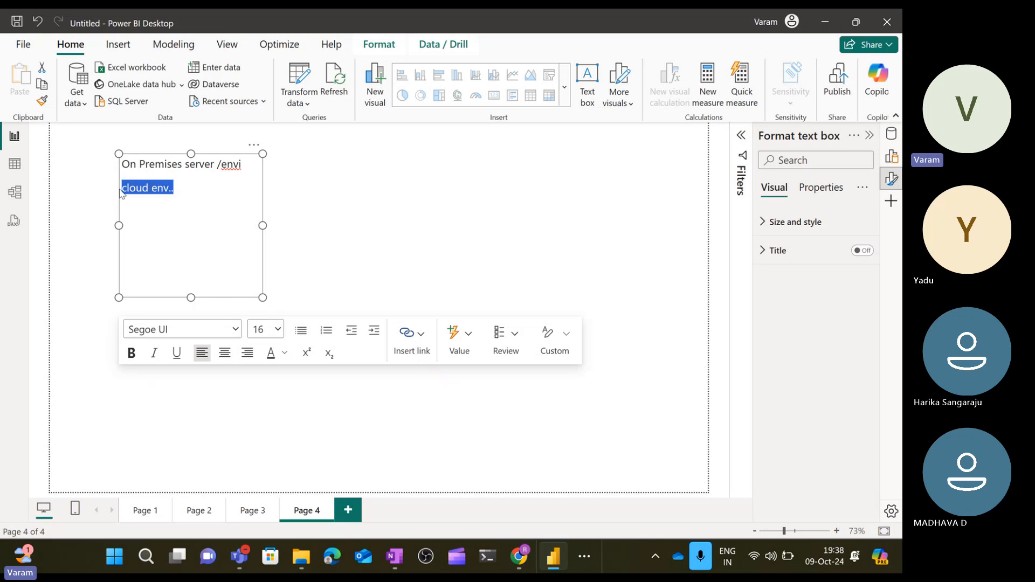
Add a line below "cloud env.." reading "Power Bi service will connect all resources with out gateways"
{"action": "left_click", "coordinate": [208, 187]}
{"action": "key", "text": "Return"}
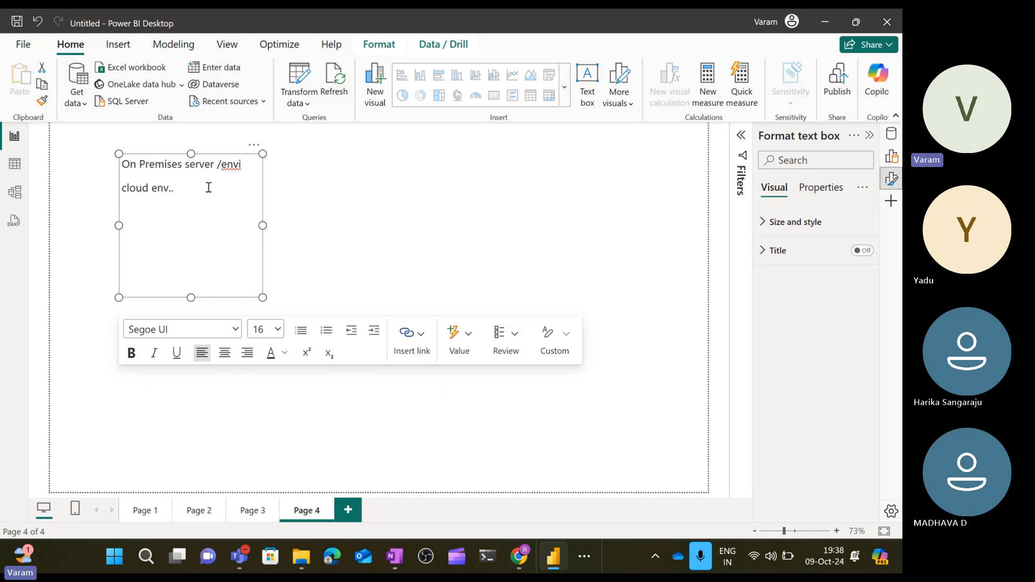
{"action": "type", "text": "Power Bi servic"}
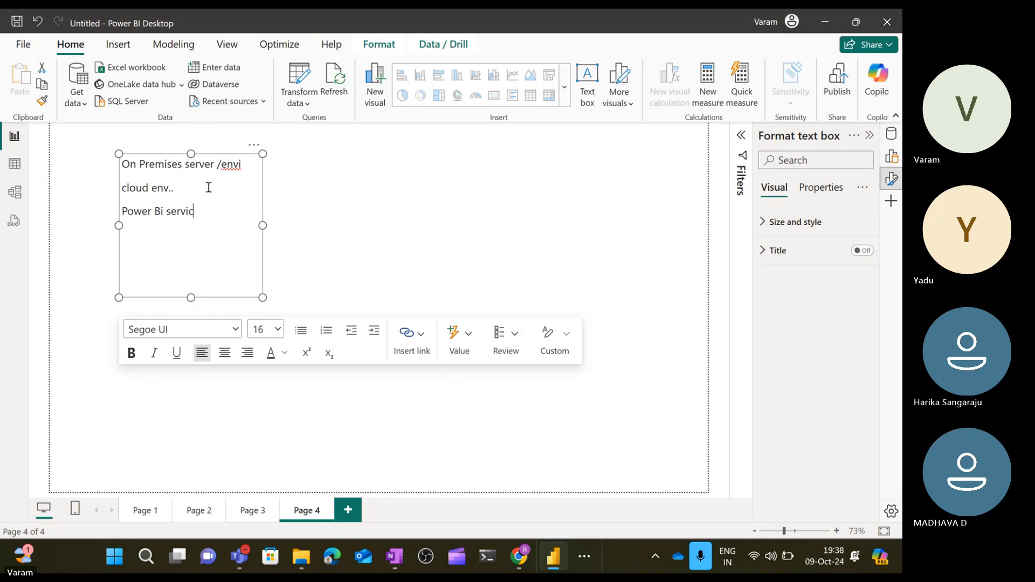
{"action": "type", "text": "e will connect all"}
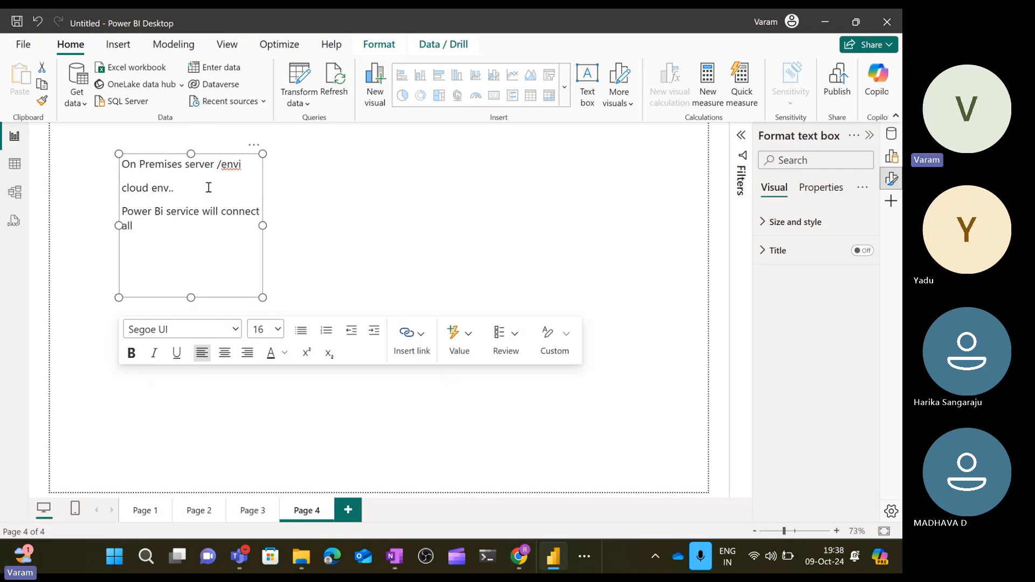
{"action": "type", "text": " resources"}
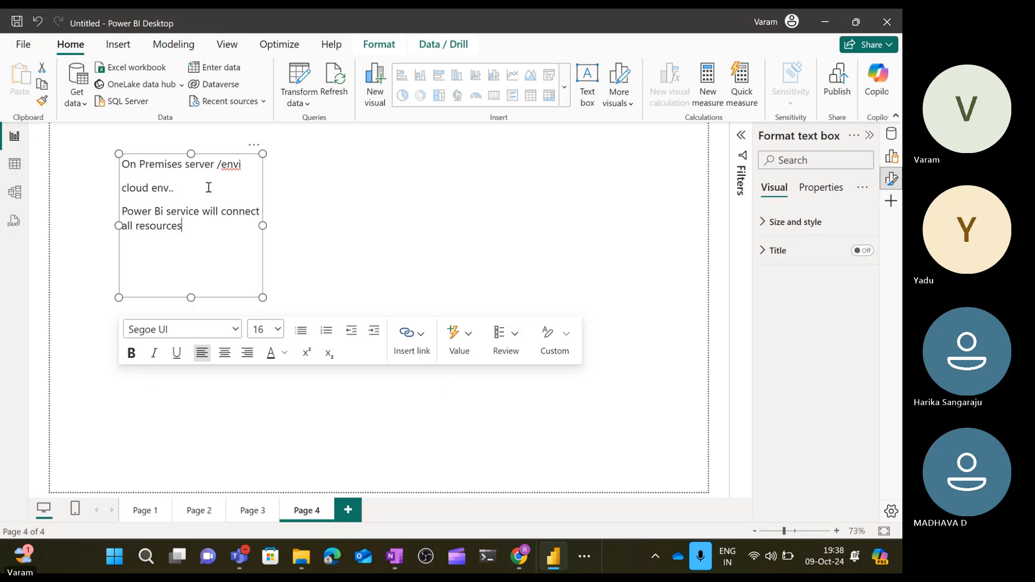
{"action": "type", "text": " with "}
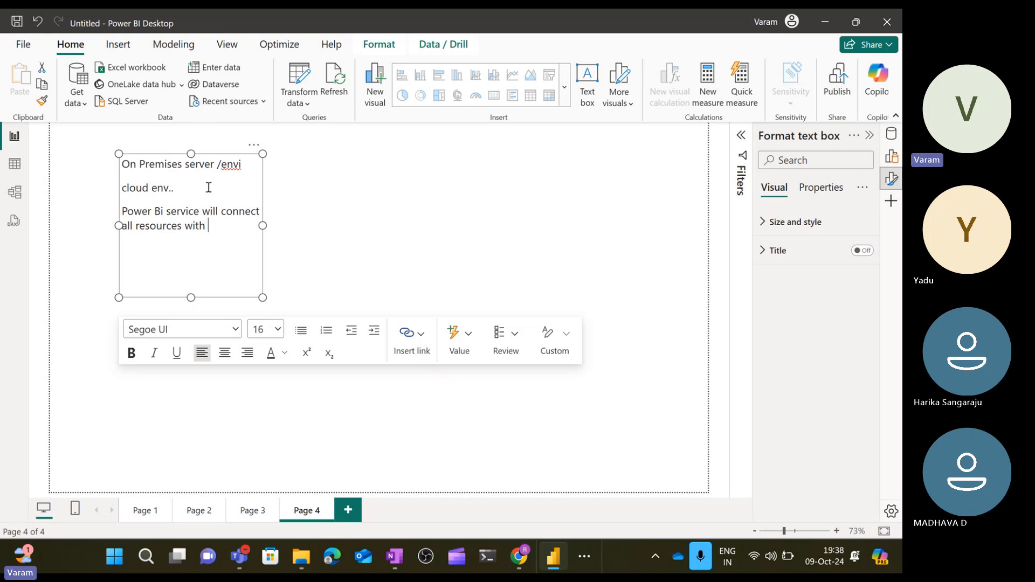
{"action": "type", "text": "out f"}
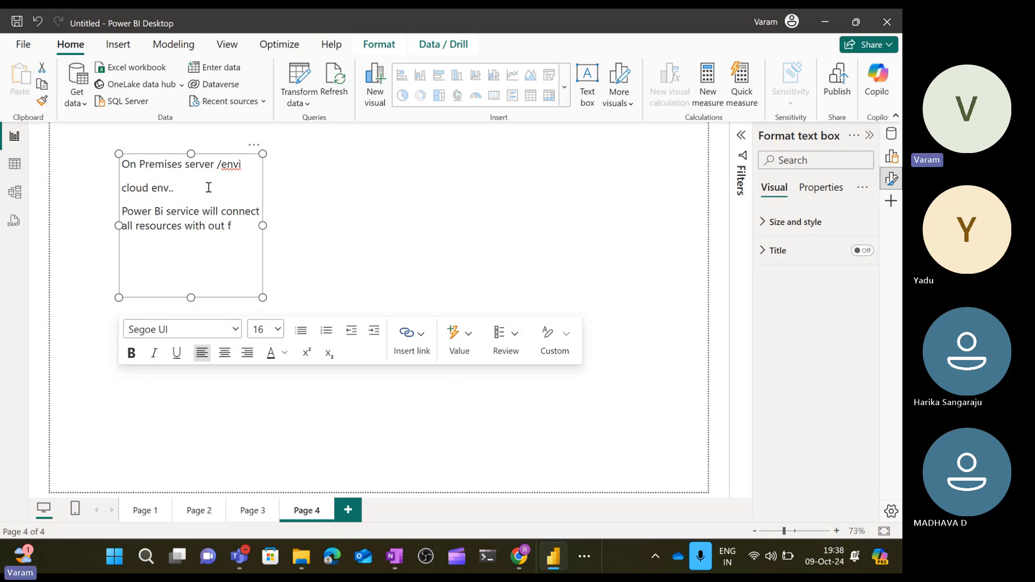
{"action": "key", "text": "BackSpace"}
{"action": "type", "text": "gateways"}
Insert an empty line between the "On Premises server /envi" and "cloud env.." lines and deselect the text box
{"action": "left_click_drag", "start_coordinate": [185, 245], "coordinate": [121, 181]}
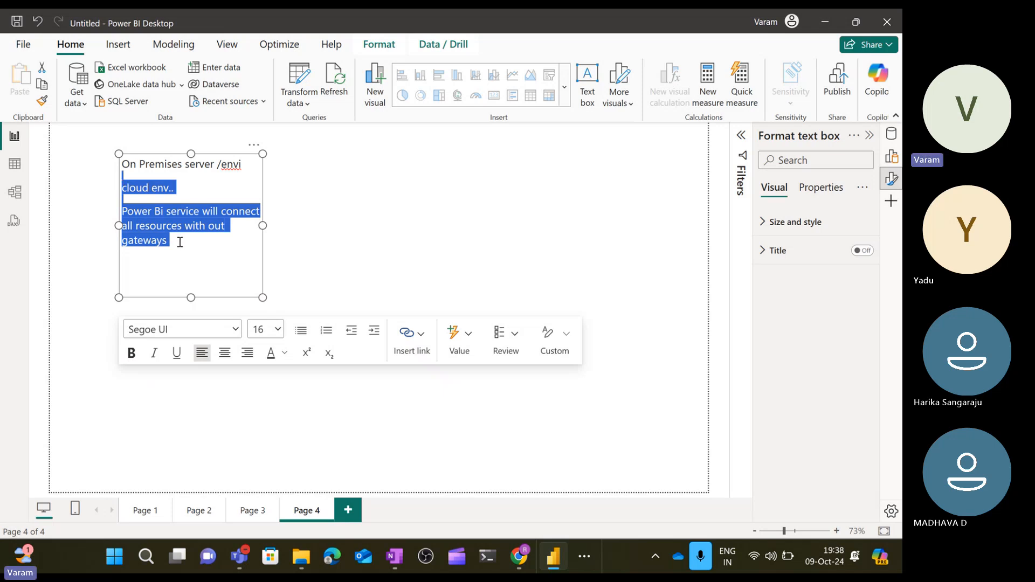
{"action": "double_click", "coordinate": [156, 243]}
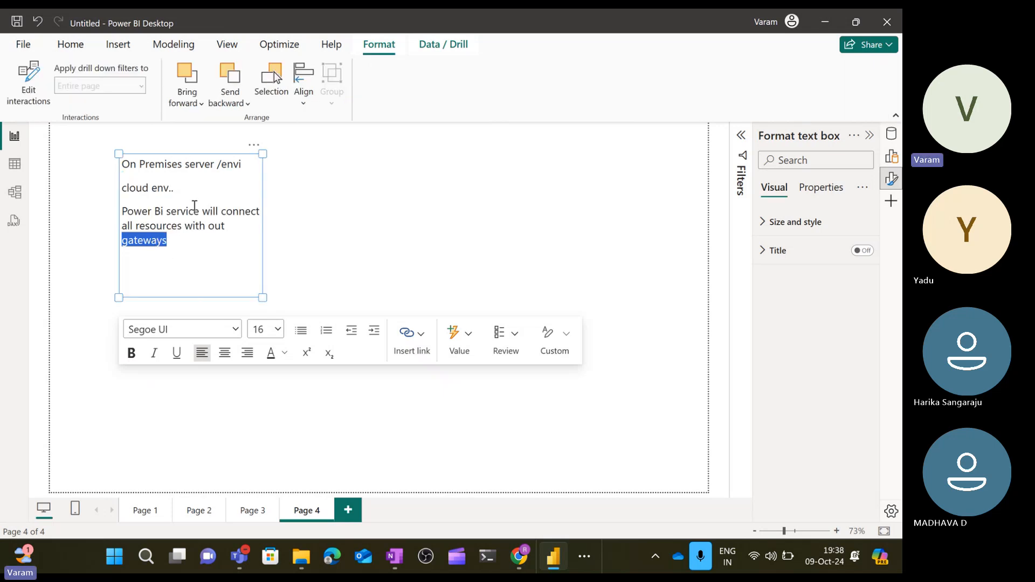
{"action": "left_click", "coordinate": [191, 177]}
{"action": "key", "text": "Return"}
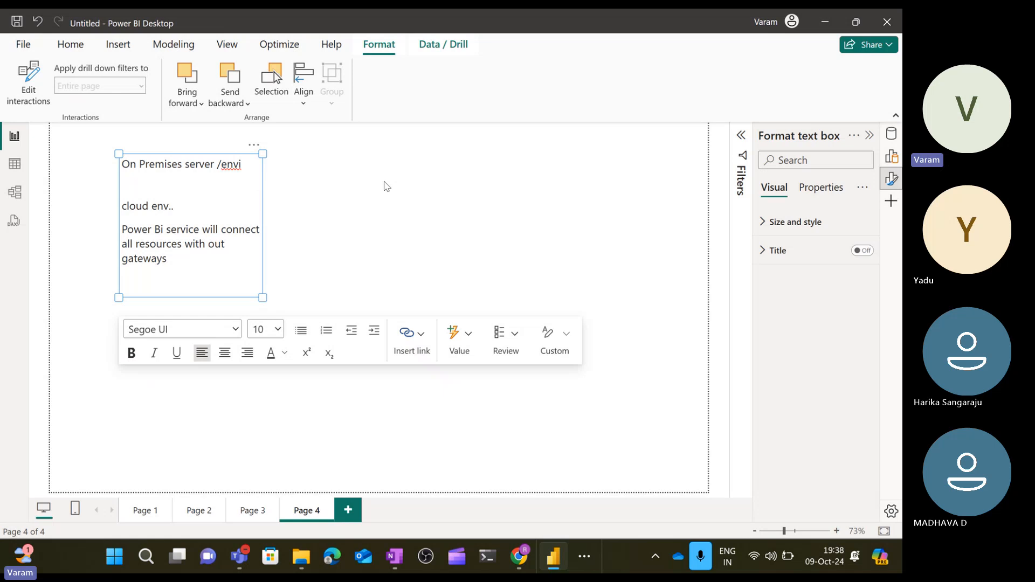
{"action": "left_click", "coordinate": [410, 178]}
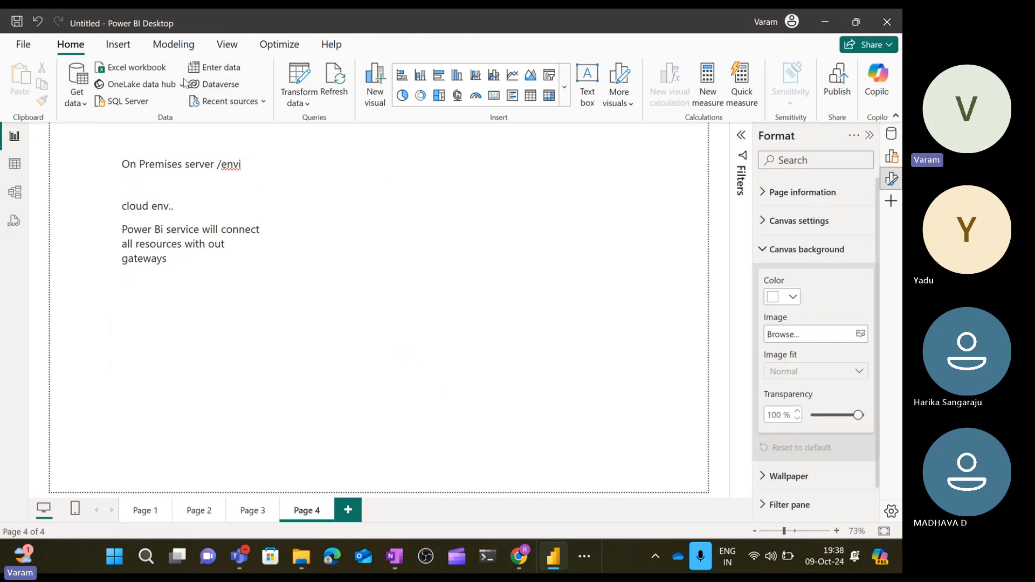
Insert a second text box and place it to the right of the existing notes, ready for text entry
{"action": "left_click", "coordinate": [587, 81]}
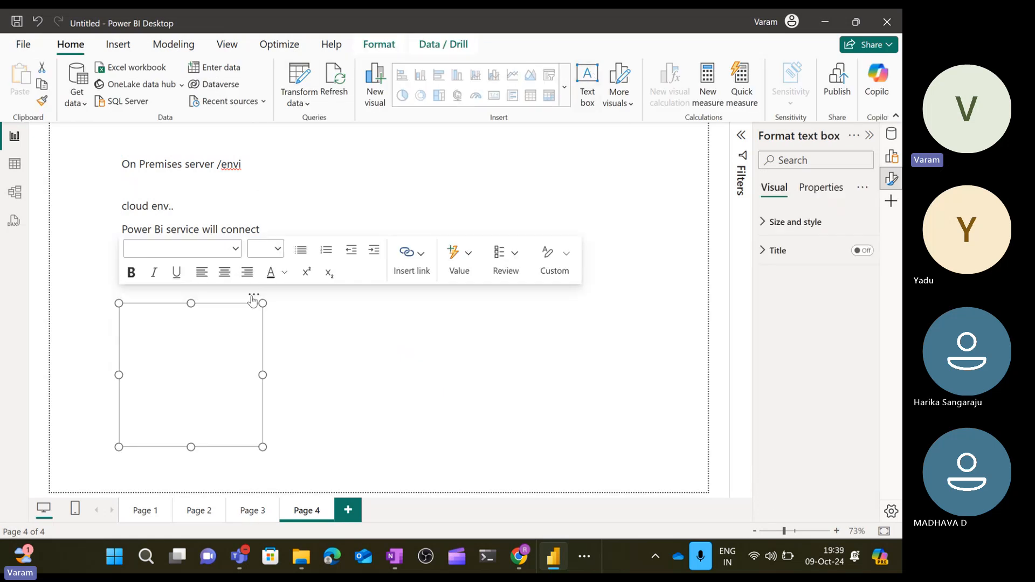
{"action": "left_click_drag", "start_coordinate": [251, 301], "coordinate": [500, 164]}
{"action": "left_click", "coordinate": [412, 197]}
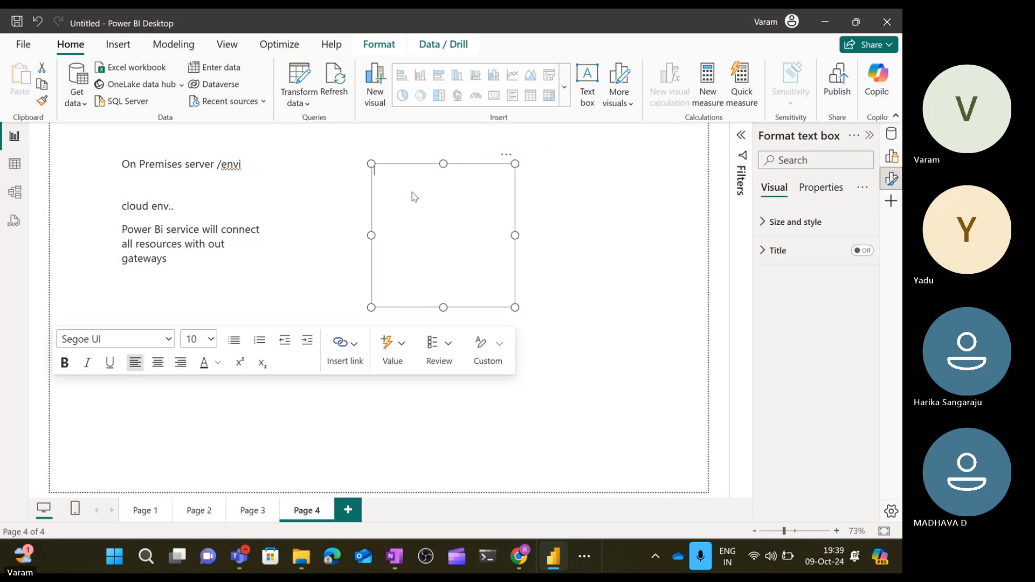
{"action": "type", "text": "F"}
{"action": "key", "text": "BackSpace"}
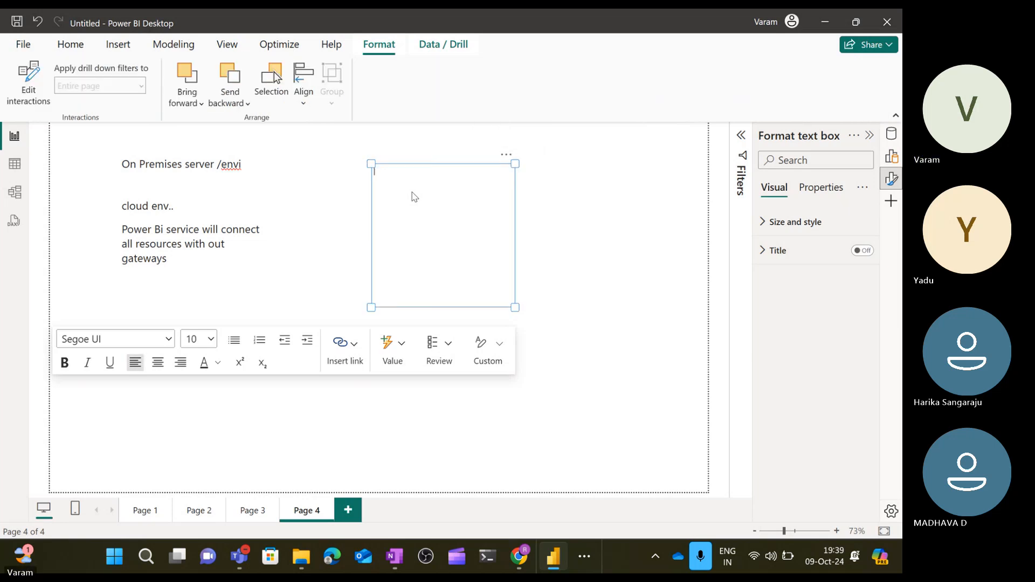
{"action": "type", "text": "Gate"}
{"action": "key", "text": "BackSpace"}
{"action": "key", "text": "BackSpace"}
{"action": "key", "text": "BackSpace"}
{"action": "key", "text": "BackSpace"}
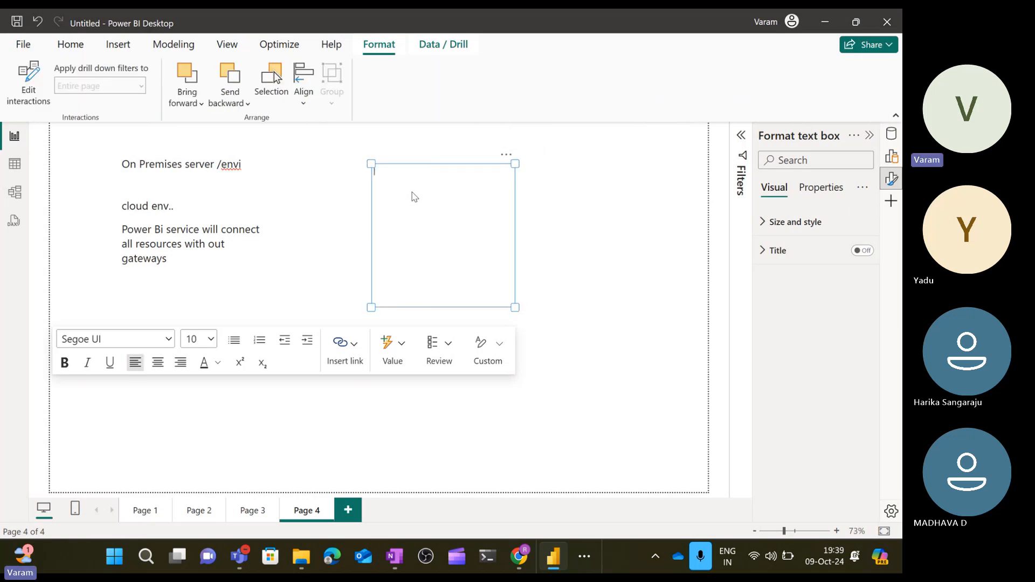
Set the font size to 14 in the new text box and enter "Gateway" as its first line
{"action": "left_click", "coordinate": [211, 339]}
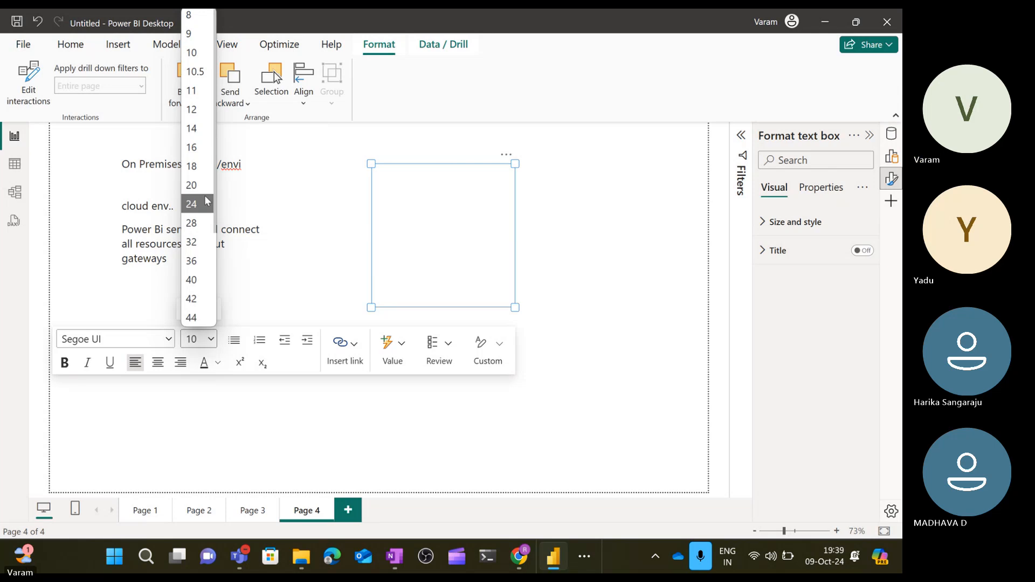
{"action": "left_click", "coordinate": [201, 129]}
{"action": "type", "text": "G"}
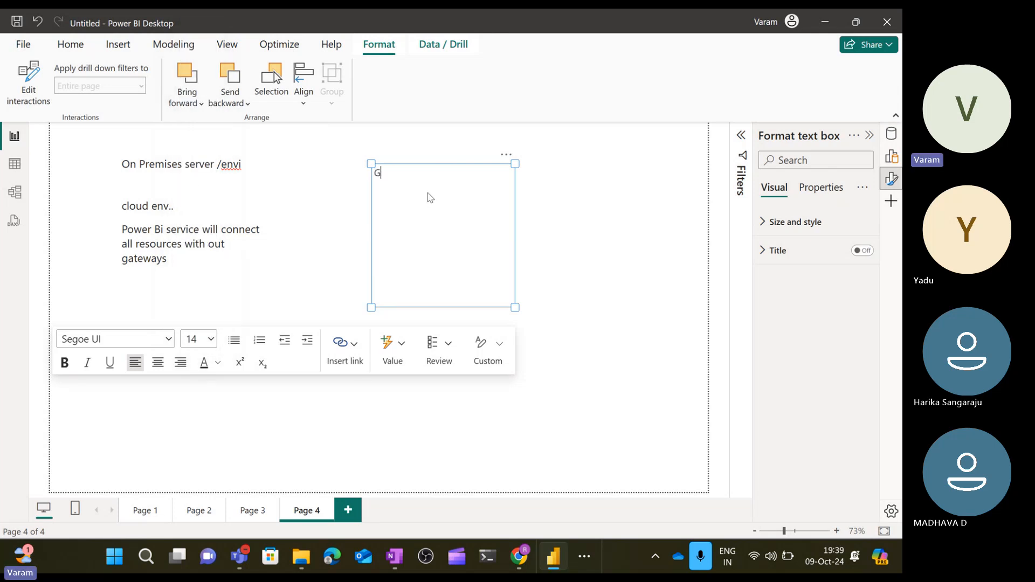
{"action": "type", "text": "ateway"}
{"action": "key", "text": "Return"}
Write "Gateway acts as a cloud between power bi service" on the second line of the text box
{"action": "type", "text": "Gatew"}
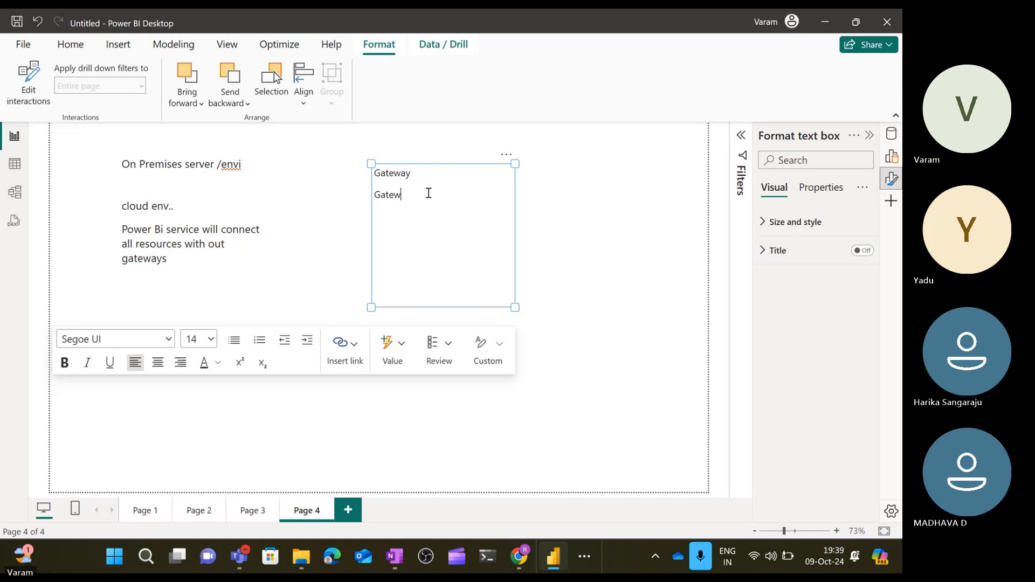
{"action": "type", "text": "ay acts a"}
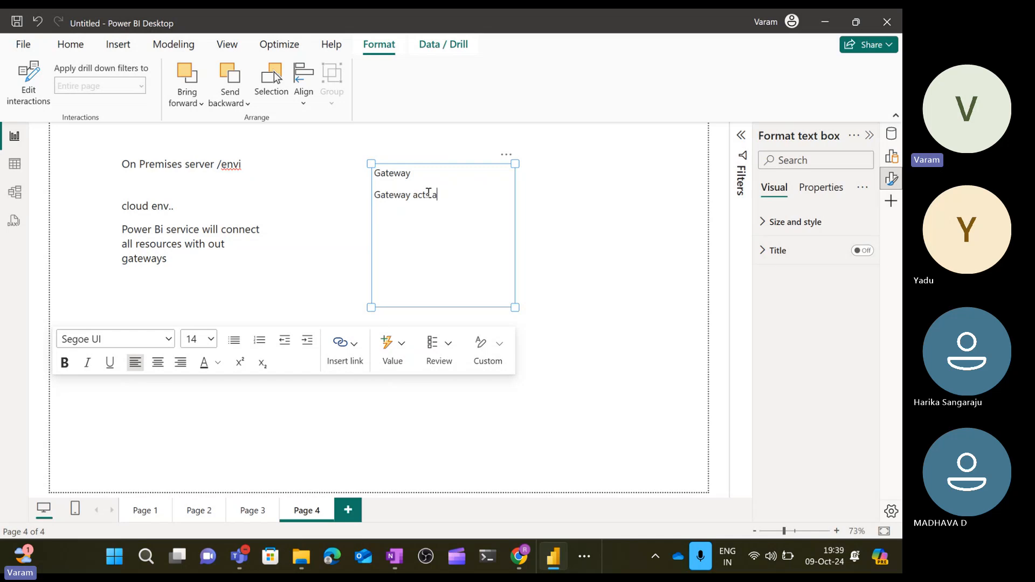
{"action": "type", "text": "s a clo"}
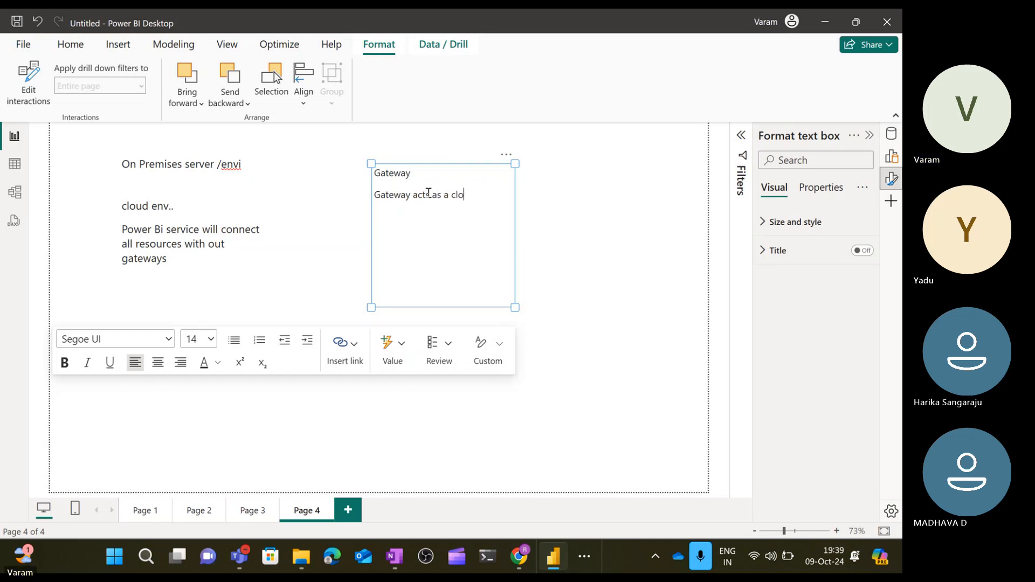
{"action": "type", "text": "ud betw"}
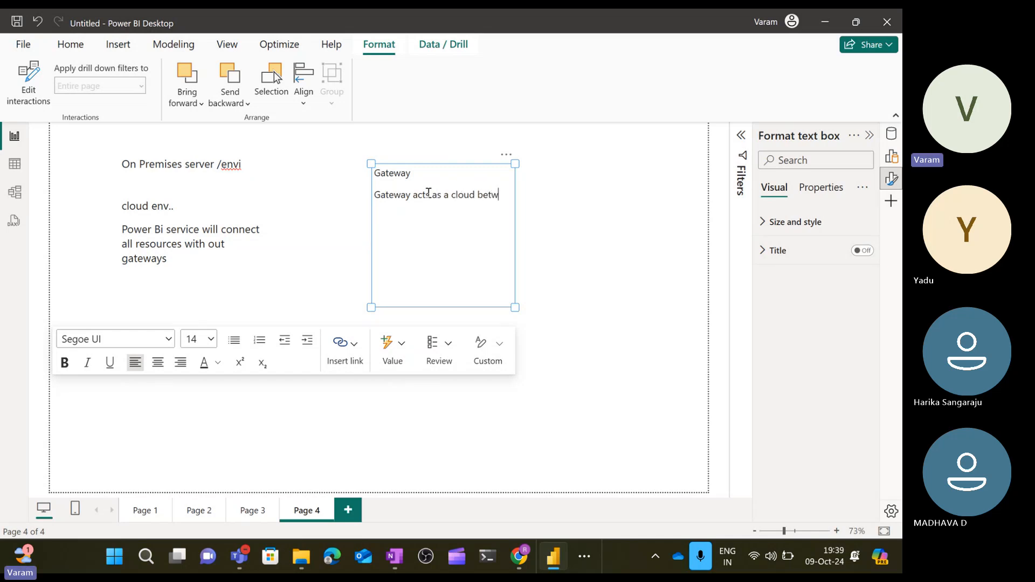
{"action": "type", "text": "een power bi service"}
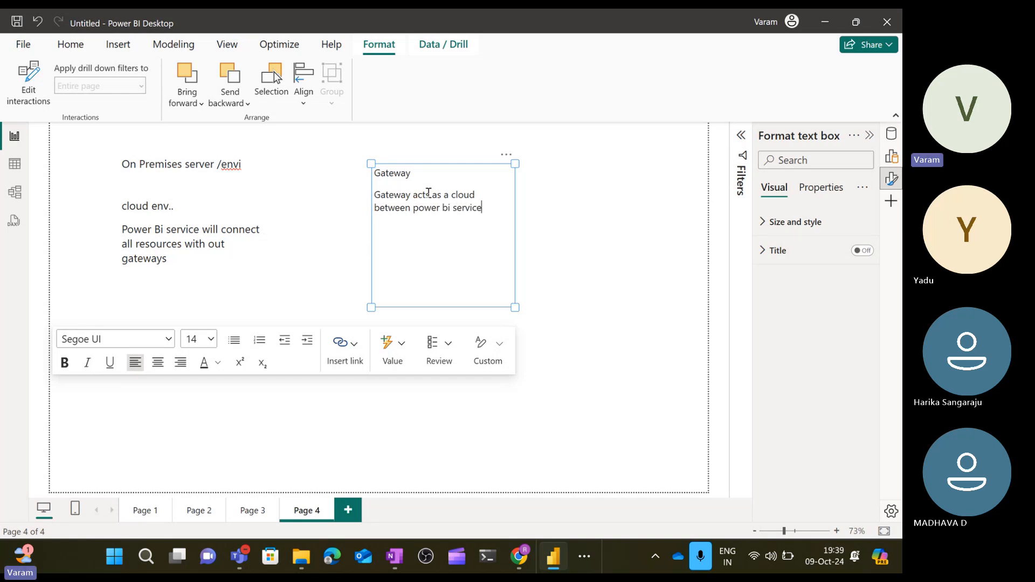
Replace the word "cloud" with "bridge" in the sentence about what a gateway acts as
{"action": "key", "text": "BackSpace"}
{"action": "key", "text": "BackSpace"}
{"action": "key", "text": "BackSpace"}
{"action": "key", "text": "BackSpace"}
{"action": "key", "text": "BackSpace"}
{"action": "key", "text": "BackSpace"}
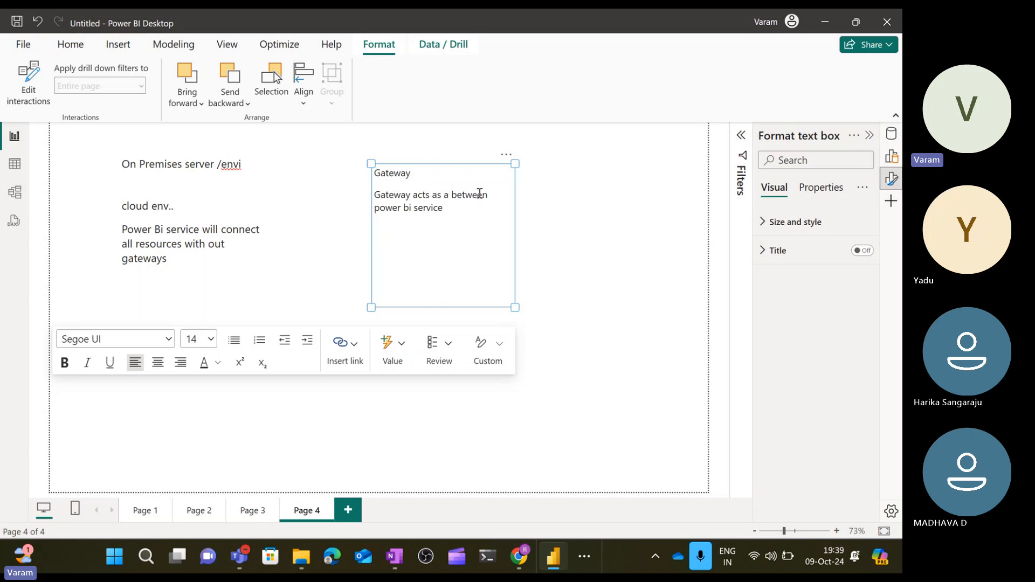
{"action": "type", "text": "br"}
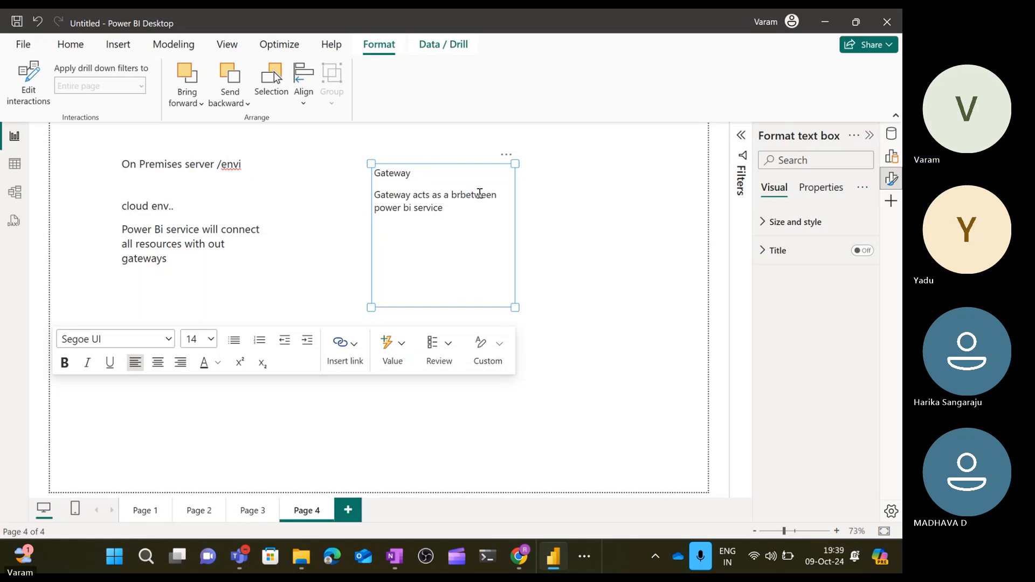
{"action": "type", "text": "idge"}
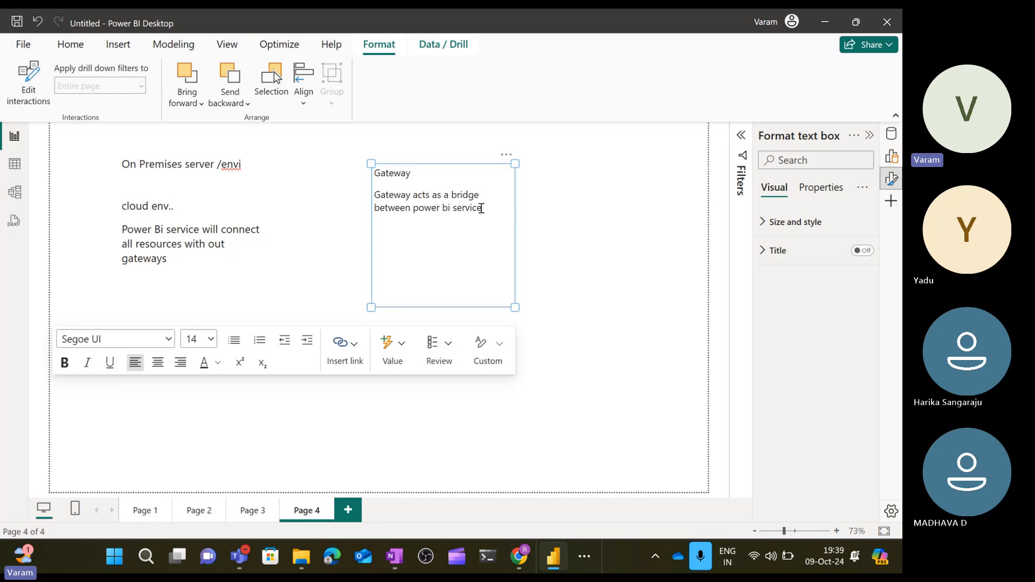
Extend the gateway sentence with "(cloud ) any on premises", add an empty line below it and deselect the text box
{"action": "left_click", "coordinate": [481, 208]}
{"action": "type", "text": "service(cloud ) any o"}
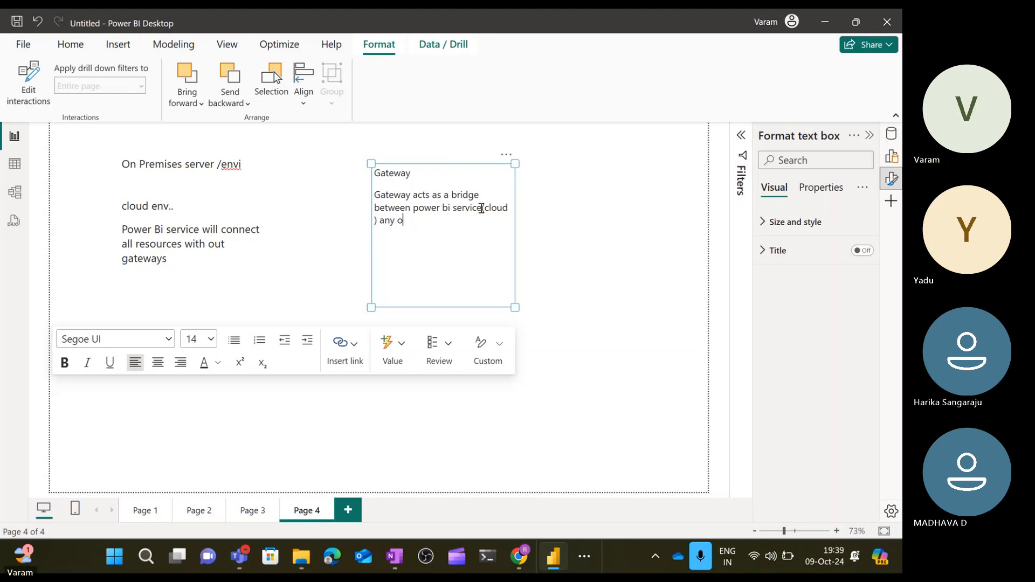
{"action": "type", "text": "n premises"}
{"action": "key", "text": "Return"}
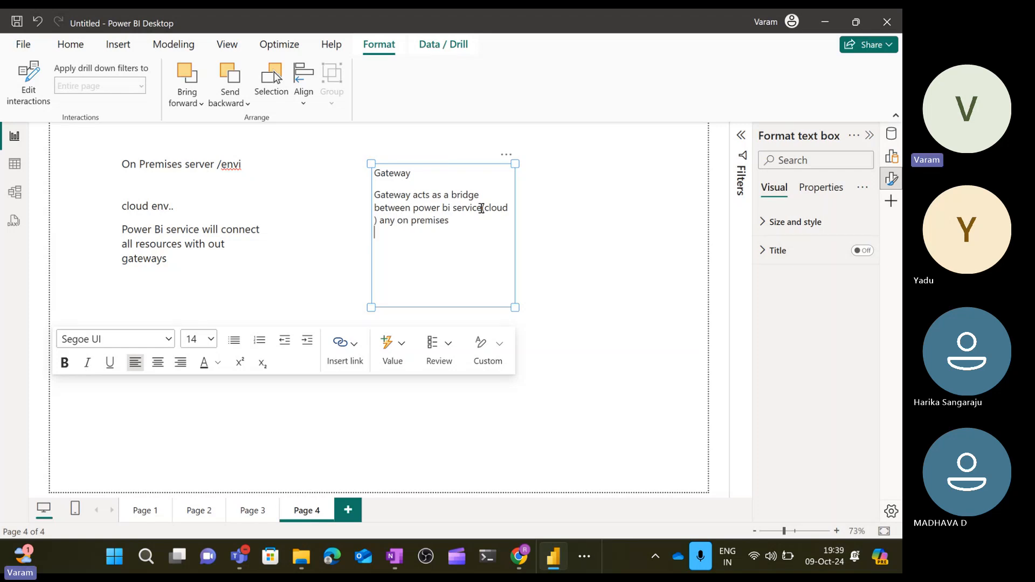
{"action": "left_click", "coordinate": [564, 227]}
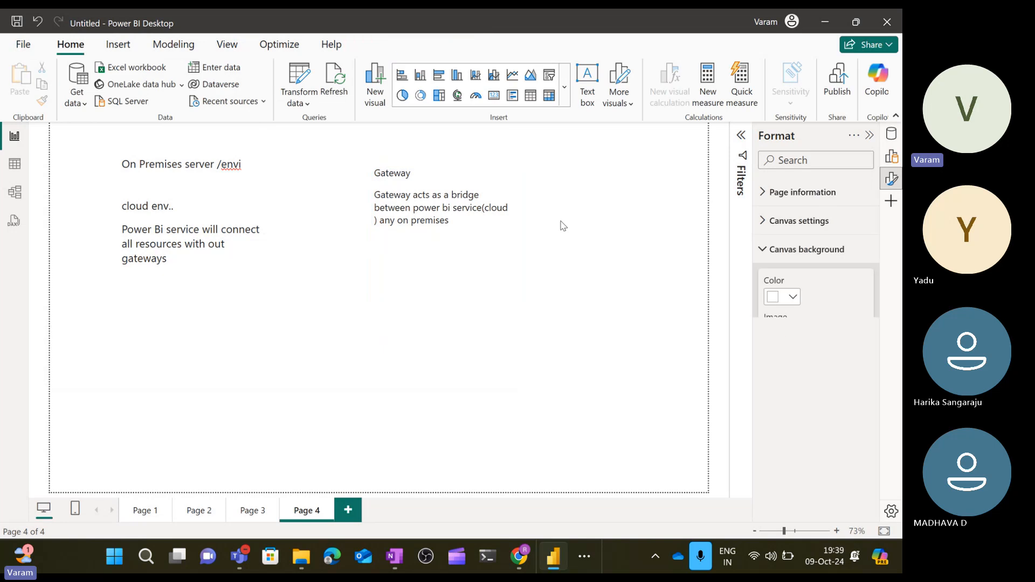
{"action": "left_click", "coordinate": [474, 241]}
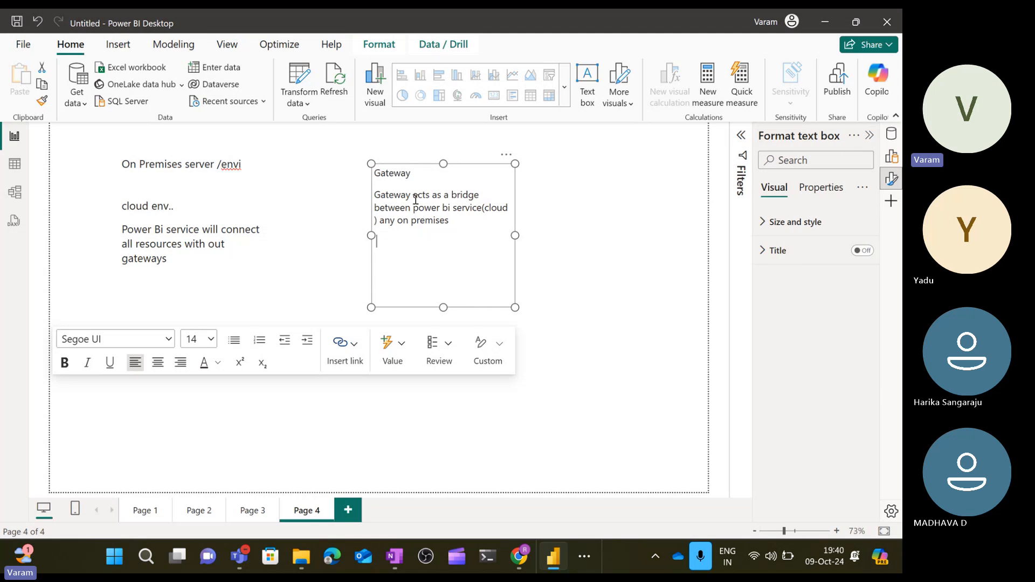
{"action": "left_click_drag", "start_coordinate": [413, 194], "coordinate": [373, 195]}
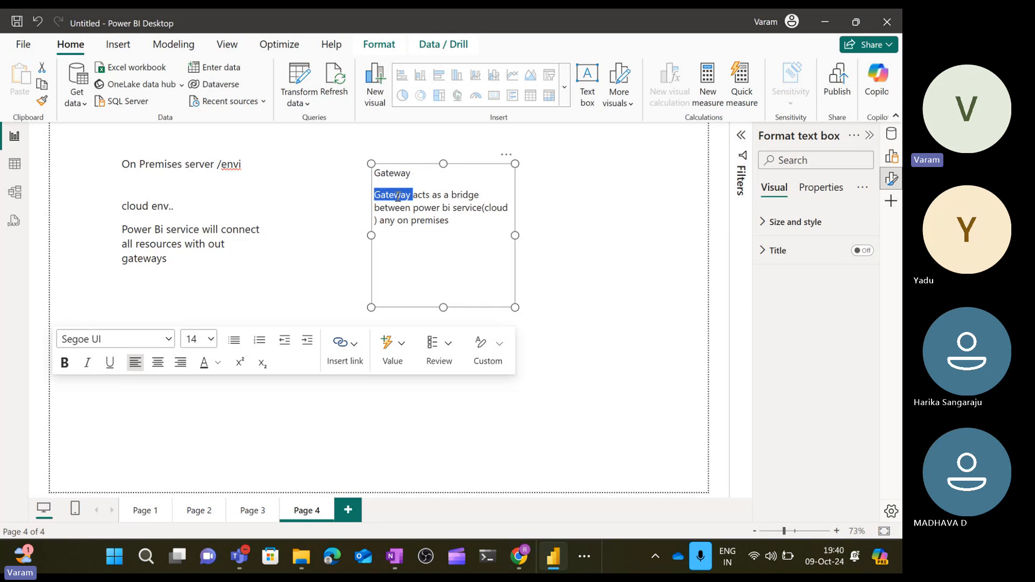
{"action": "double_click", "coordinate": [397, 195]}
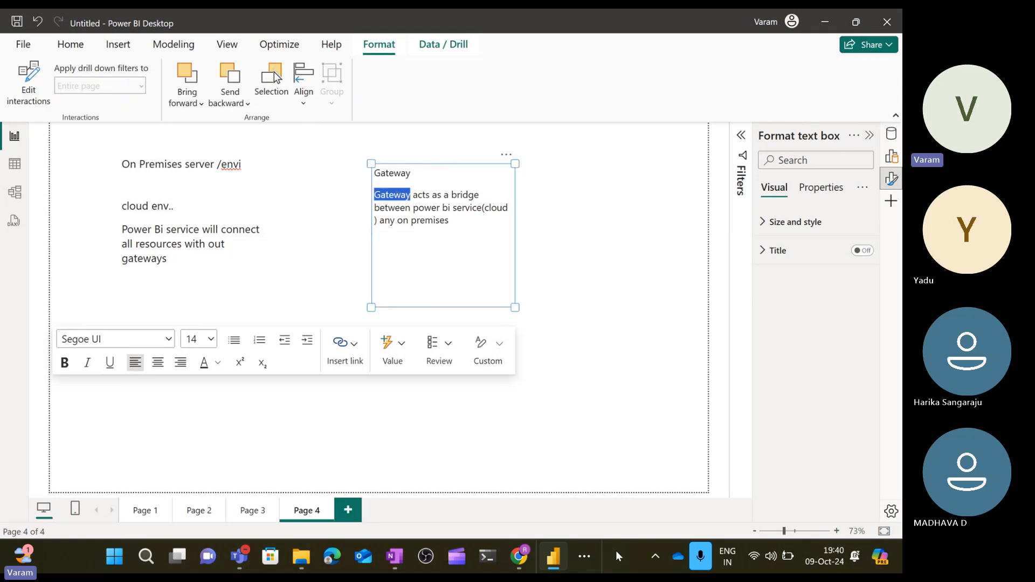
{"action": "left_click", "coordinate": [701, 561]}
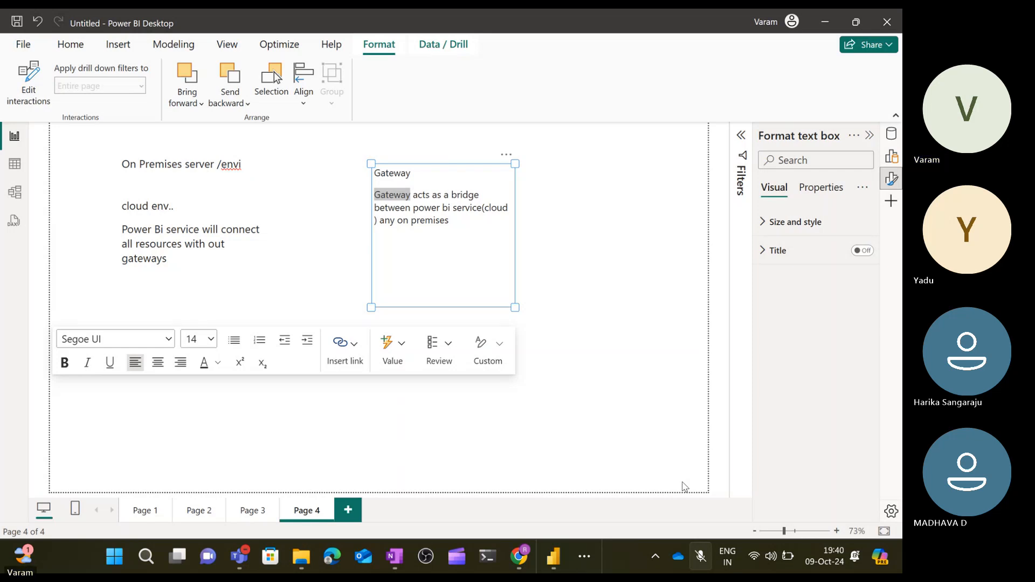
{"action": "left_click", "coordinate": [704, 560]}
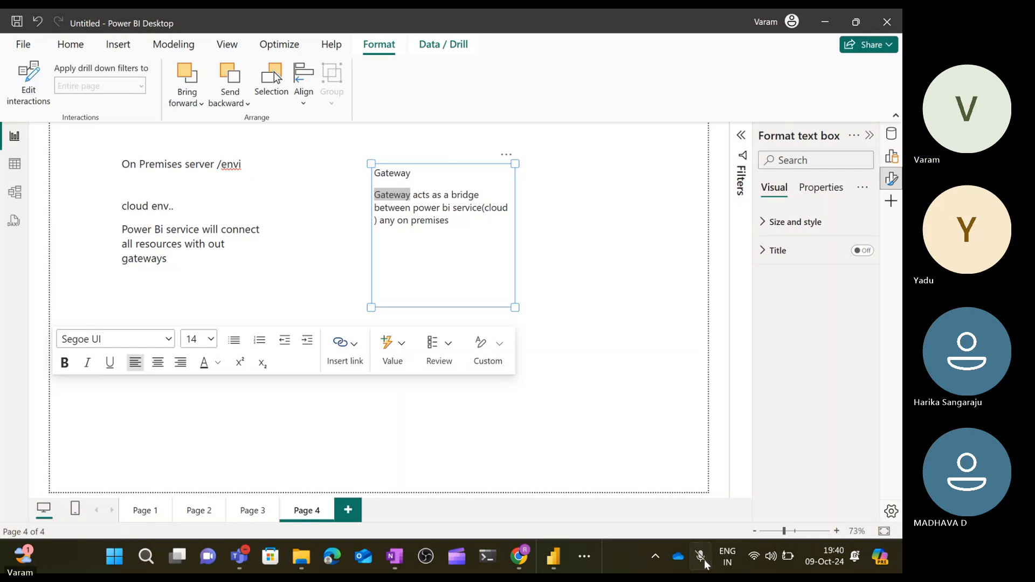
{"action": "left_click", "coordinate": [572, 300]}
Add the line "basic need is refresh data" below the gateway sentence and deselect the text box
{"action": "left_click", "coordinate": [447, 237]}
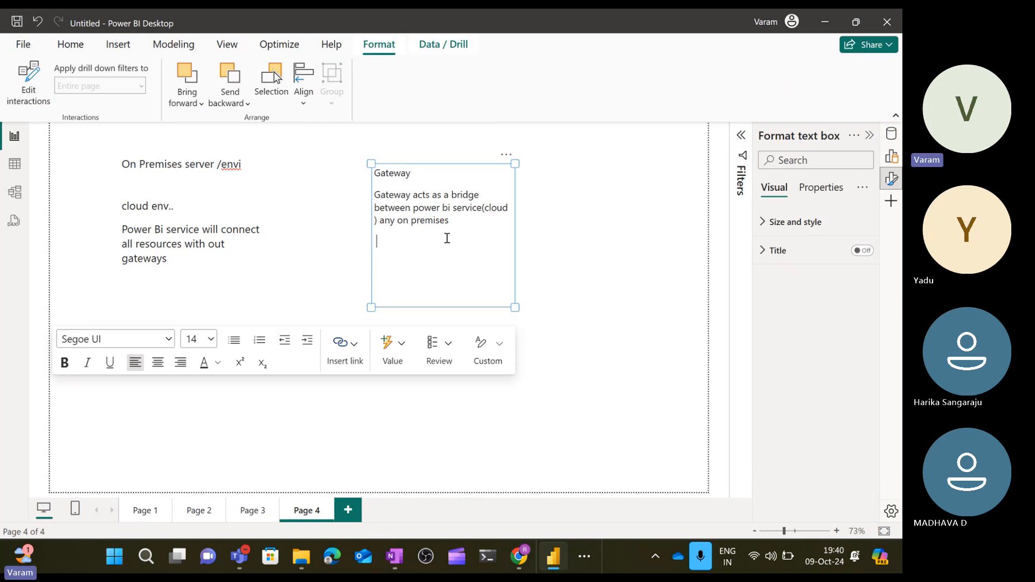
{"action": "type", "text": "basic need is refresh data"}
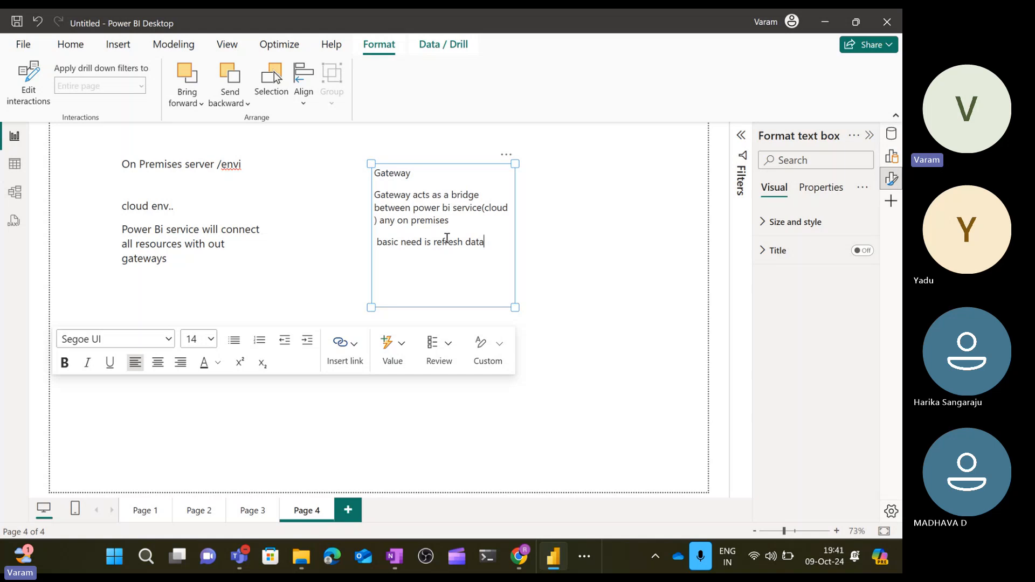
{"action": "left_click", "coordinate": [506, 408]}
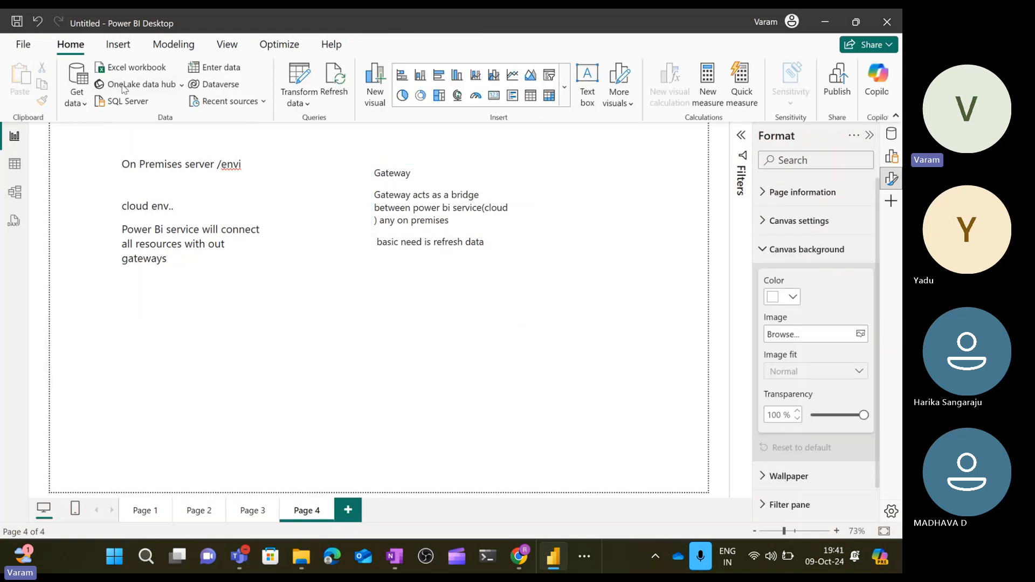
View the list of common data sources available for import, and close it without choosing one
{"action": "left_click", "coordinate": [85, 103]}
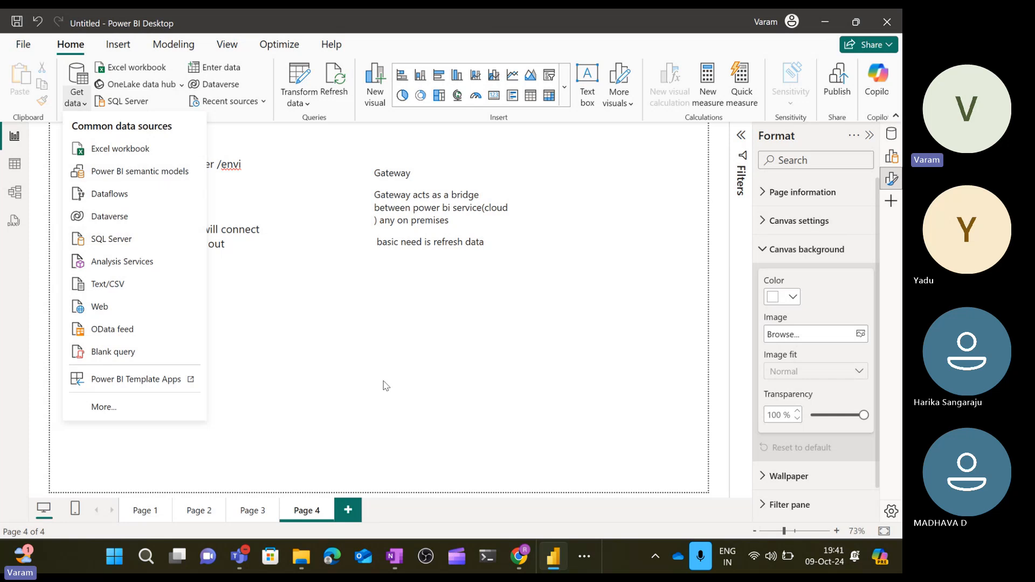
{"action": "left_click", "coordinate": [414, 407]}
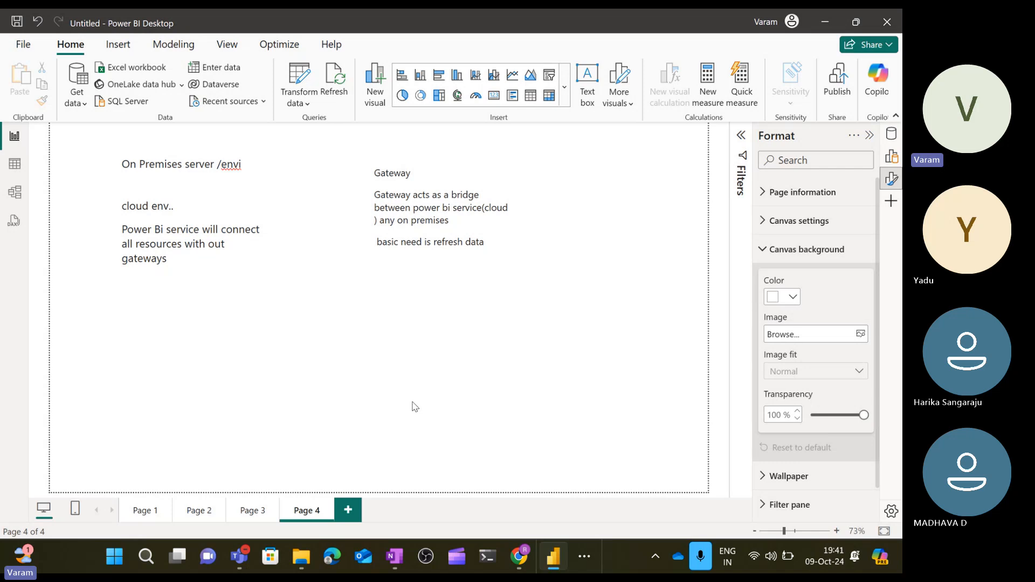
Add two lines below "basic need is refresh data" reading "personal gateways" and "Enterorise level gateways"
{"action": "left_click", "coordinate": [504, 245]}
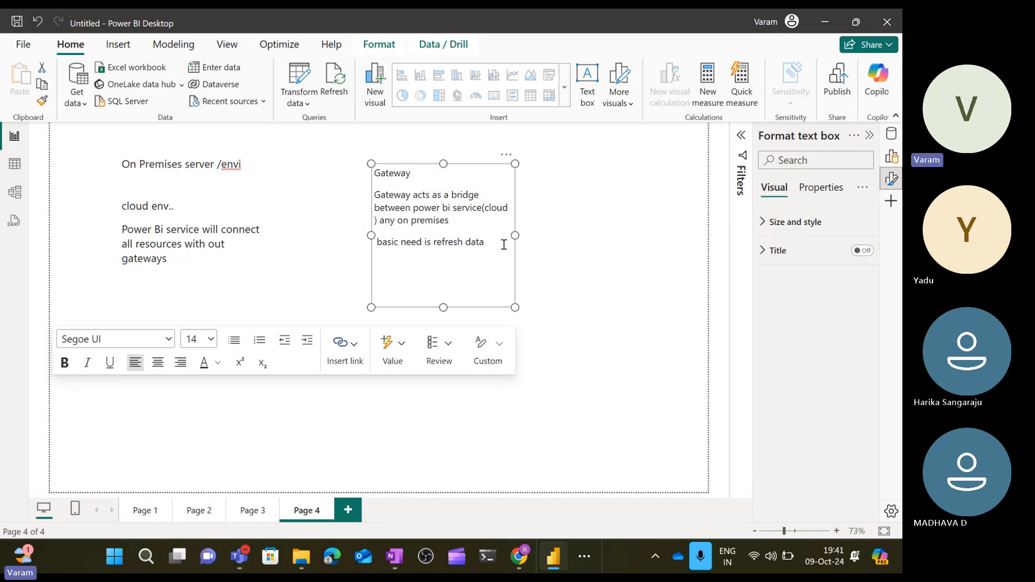
{"action": "type", "text": "personal "}
{"action": "type", "text": "gateways"}
{"action": "type", "text": " En"}
{"action": "type", "text": "tero"}
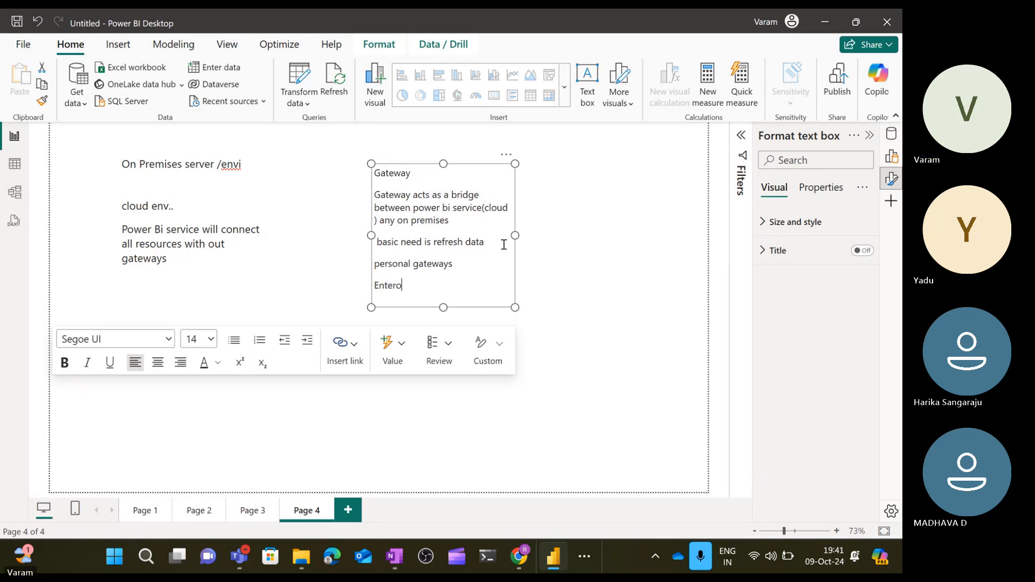
{"action": "type", "text": "rise lev"}
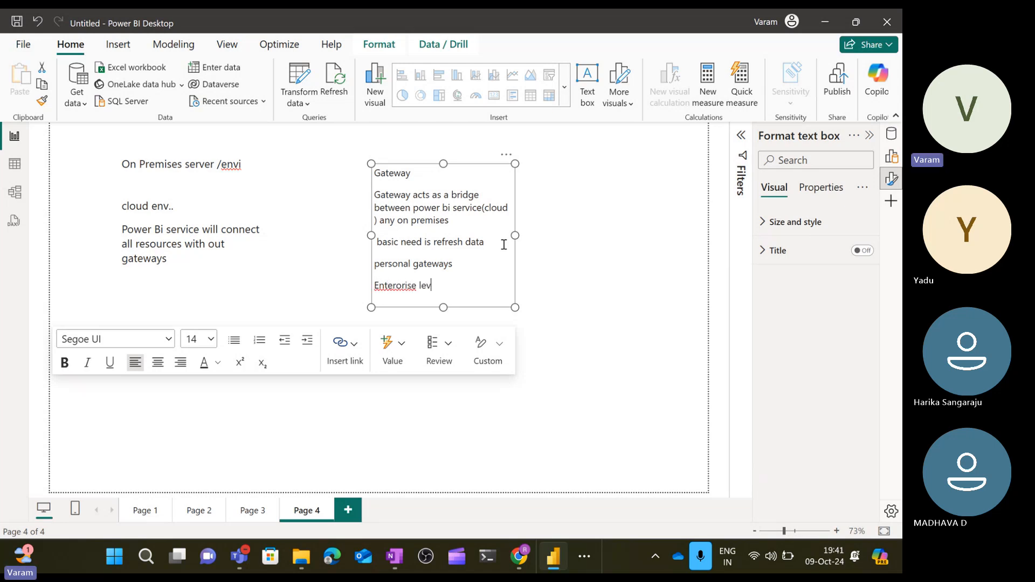
{"action": "type", "text": "el gateways"}
Correct the misspelled first word of the last line to "Enterprise" and deselect the text box
{"action": "left_click", "coordinate": [403, 285]}
{"action": "type", "text": "p"}
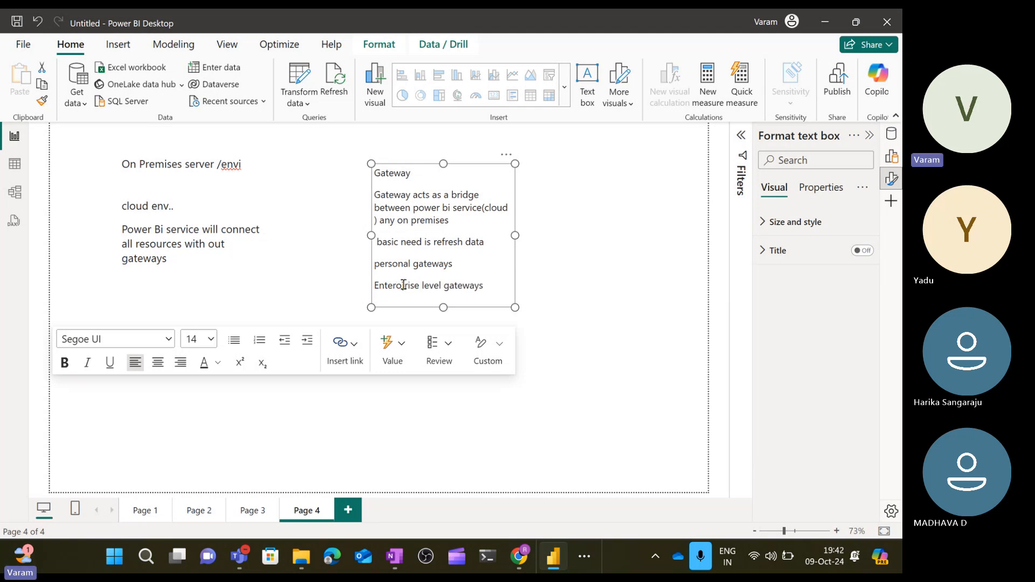
{"action": "key", "text": "BackSpace"}
{"action": "key", "text": "BackSpace"}
{"action": "type", "text": "pric"}
{"action": "left_click", "coordinate": [543, 314]}
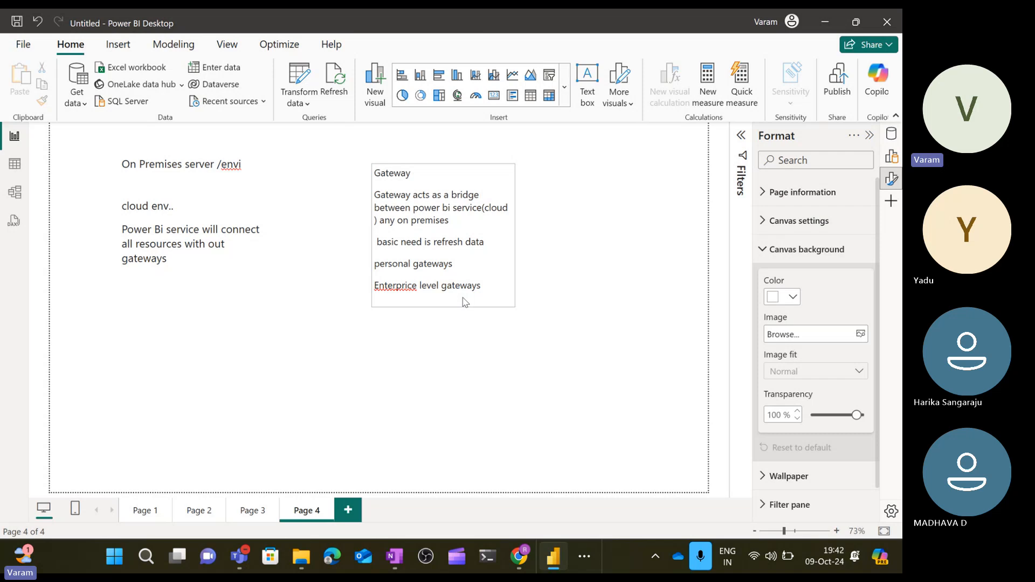
{"action": "left_click", "coordinate": [416, 287]}
{"action": "key", "text": "BackSpace"}
{"action": "key", "text": "BackSpace"}
{"action": "type", "text": "se"}
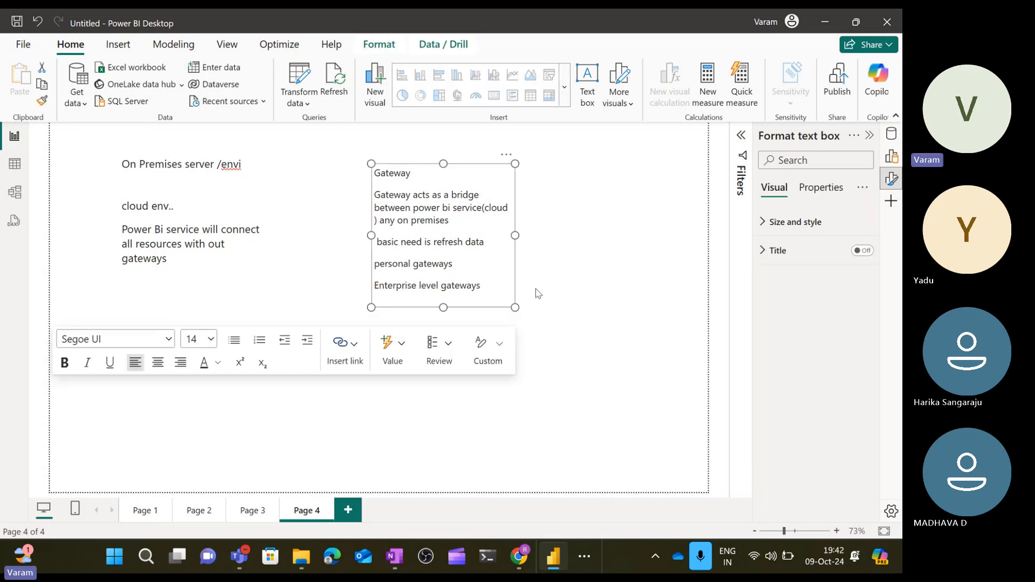
{"action": "left_click", "coordinate": [575, 292]}
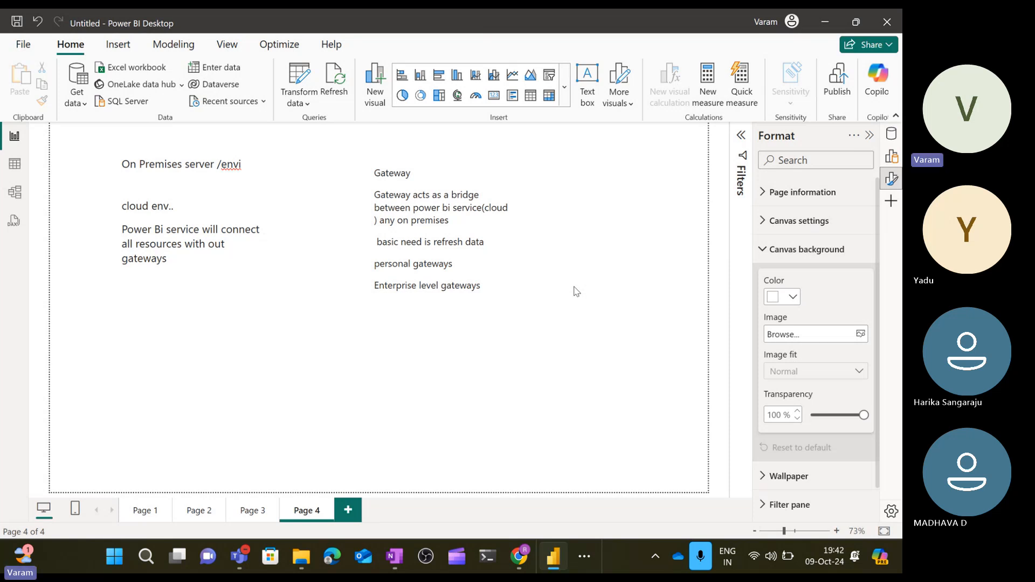
Leave the gateway text box unselected and show the Build pane beside the Format pane
{"action": "left_click", "coordinate": [469, 268]}
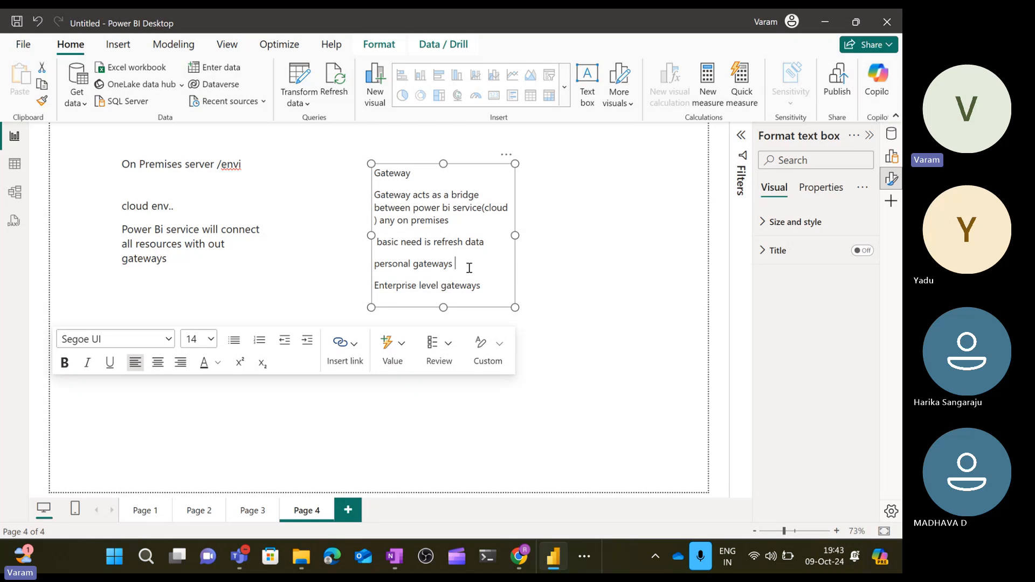
{"action": "left_click", "coordinate": [614, 246]}
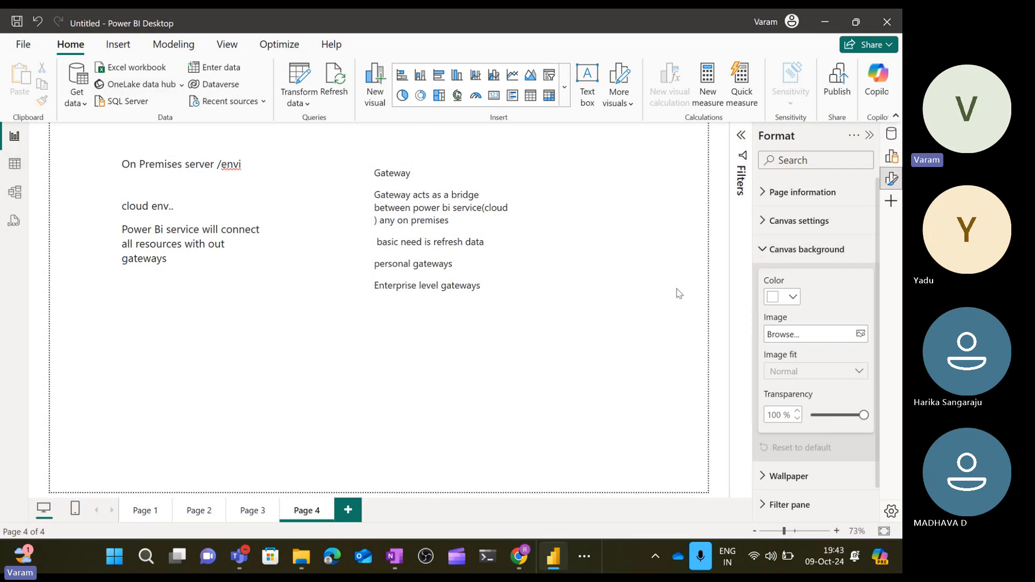
{"action": "left_click", "coordinate": [891, 157]}
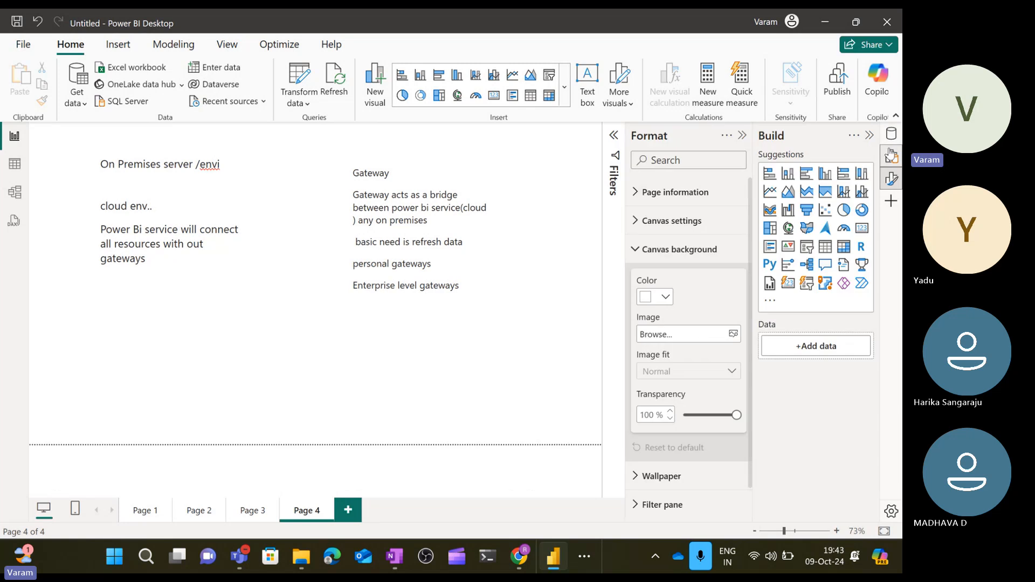
Add a new report page and insert a large, roughly square text box in the upper middle of its canvas
{"action": "left_click", "coordinate": [348, 510]}
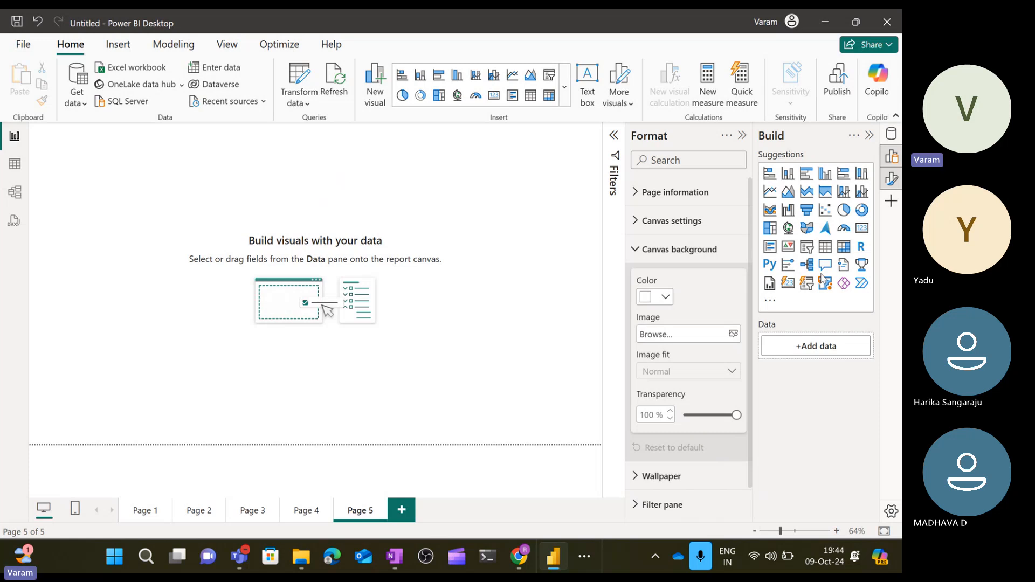
{"action": "left_click", "coordinate": [597, 83]}
{"action": "left_click_drag", "start_coordinate": [143, 261], "coordinate": [406, 354]}
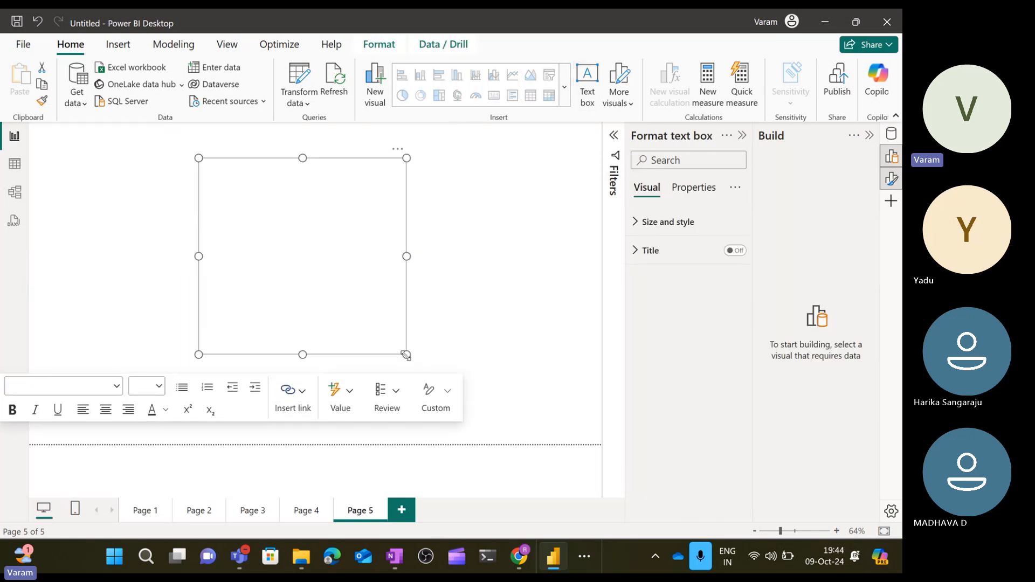
Set the font size of the empty text box on Page 5 to 18
{"action": "left_click", "coordinate": [302, 209]}
{"action": "left_click", "coordinate": [159, 387]}
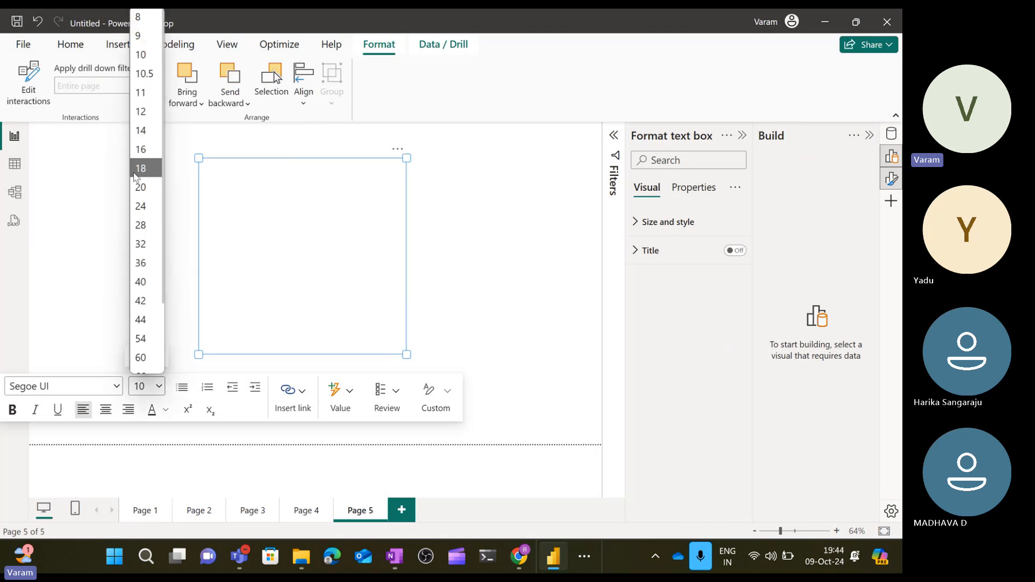
{"action": "left_click", "coordinate": [136, 172]}
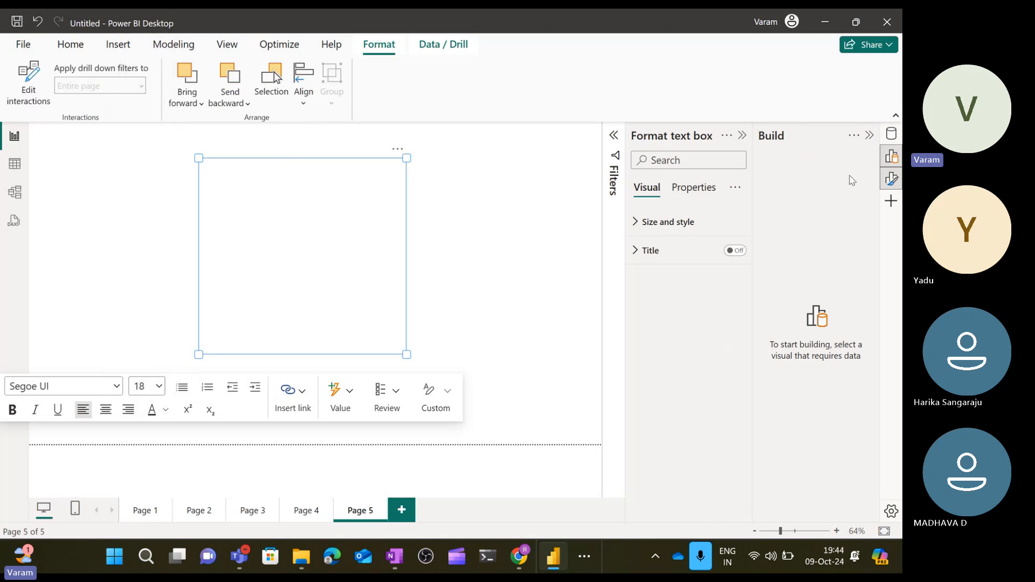
{"action": "left_click", "coordinate": [478, 221]}
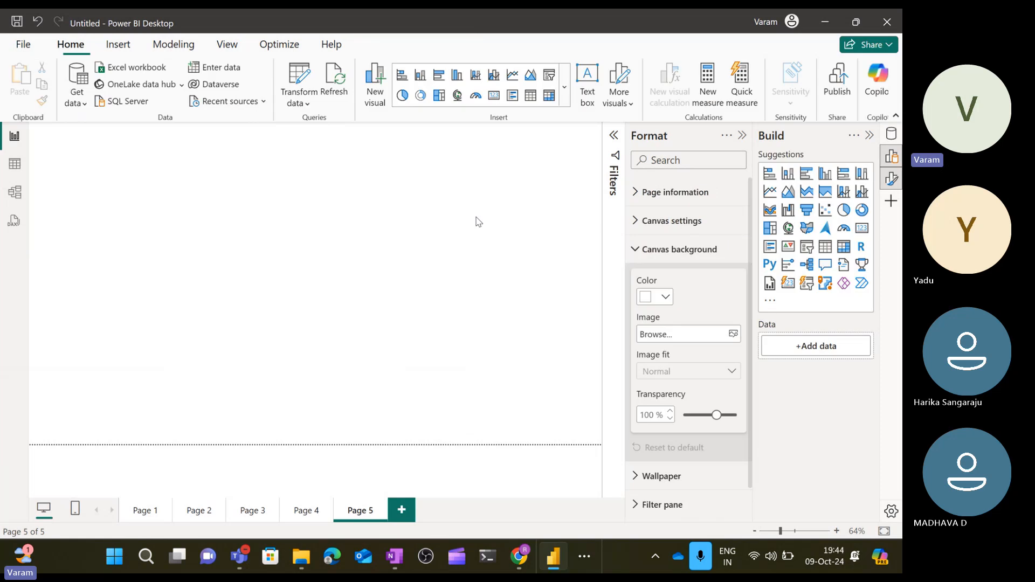
{"action": "left_click", "coordinate": [352, 196]}
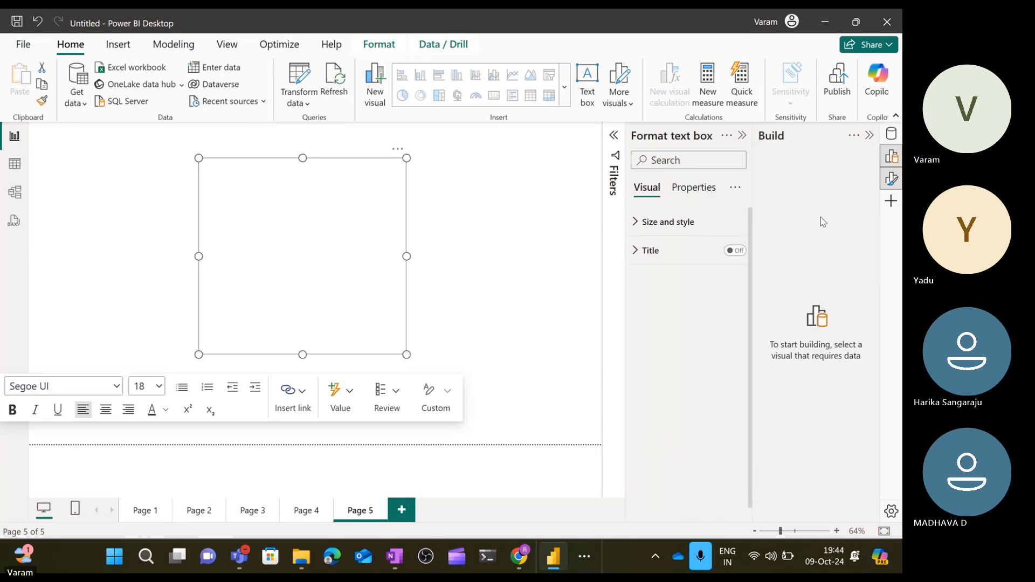
{"action": "left_click", "coordinate": [495, 239]}
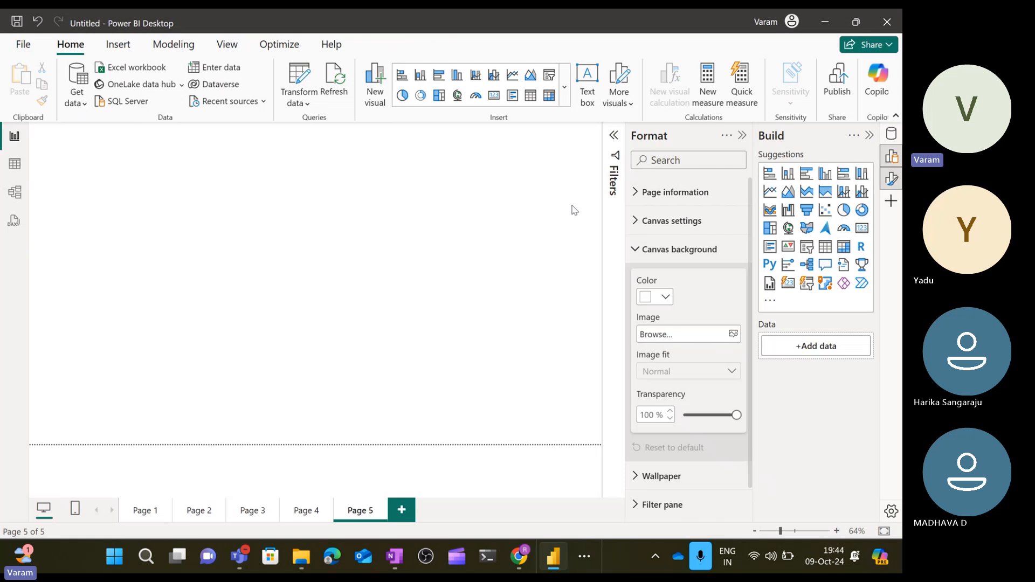
Write a list in the text box with the lines "Bar charts", "column charts", "Line charts" and "Pie charts"
{"action": "left_click", "coordinate": [323, 170]}
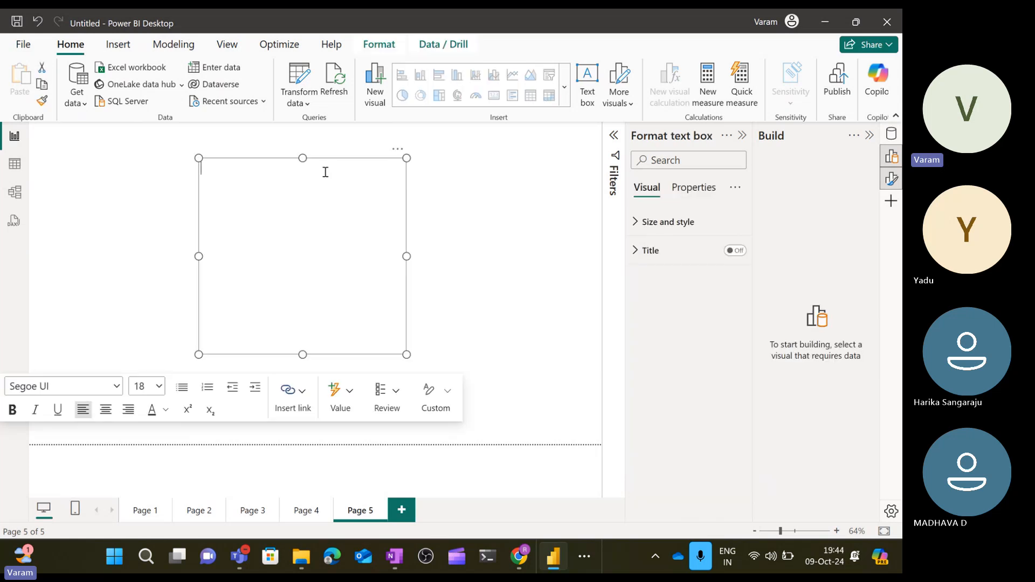
{"action": "type", "text": "Bar charts"}
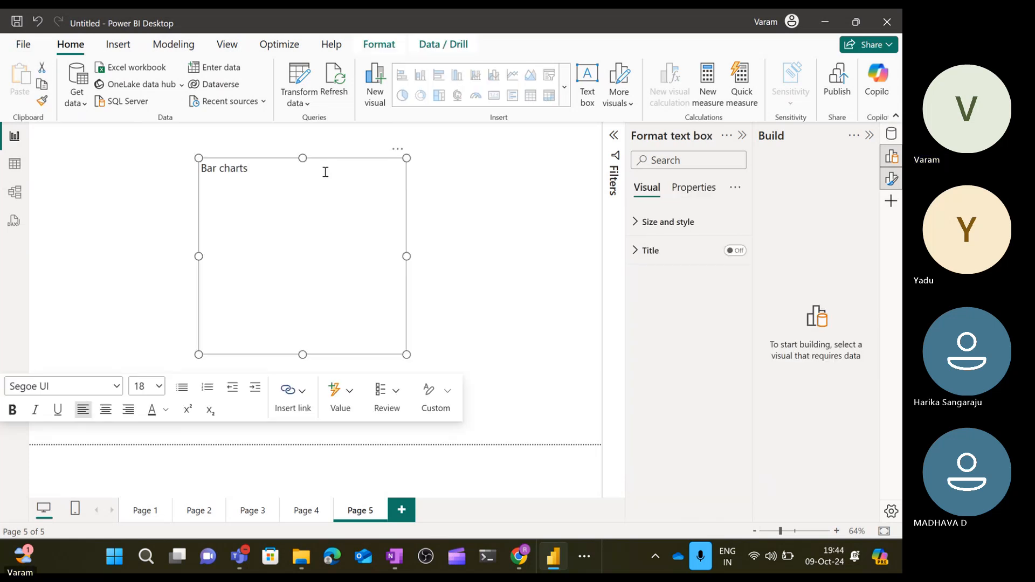
{"action": "key", "text": "Return"}
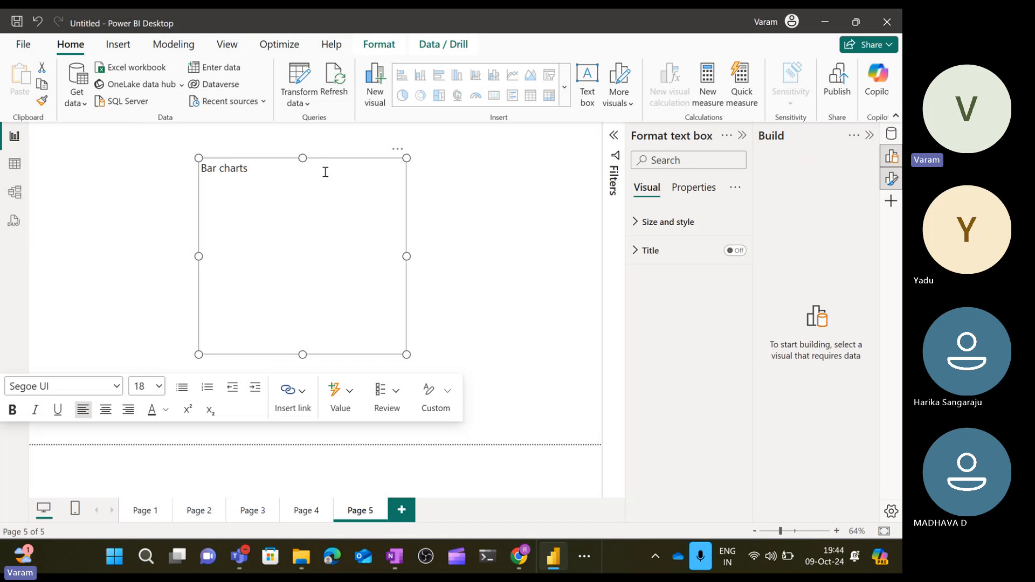
{"action": "type", "text": "column"}
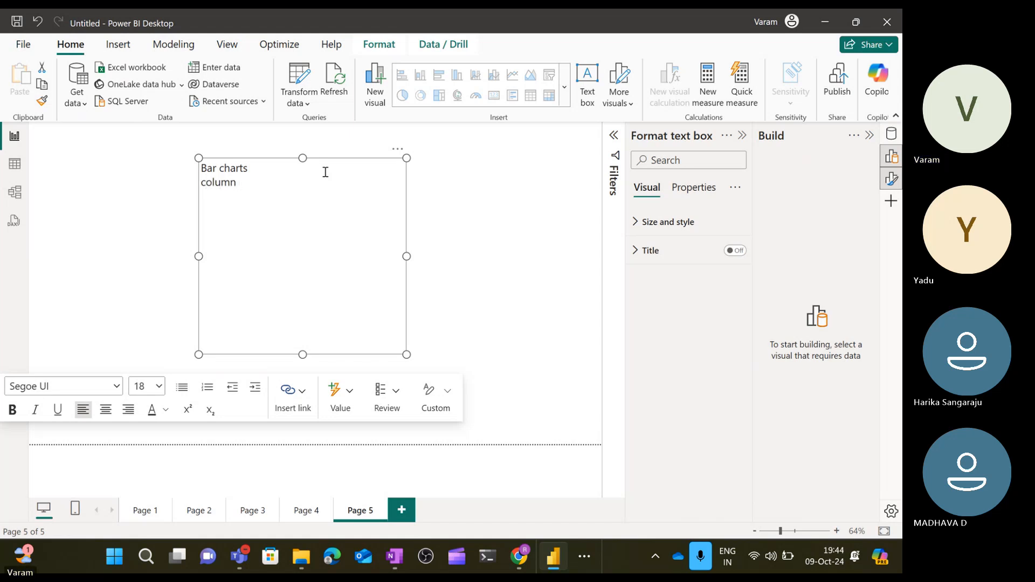
{"action": "type", "text": " charts"}
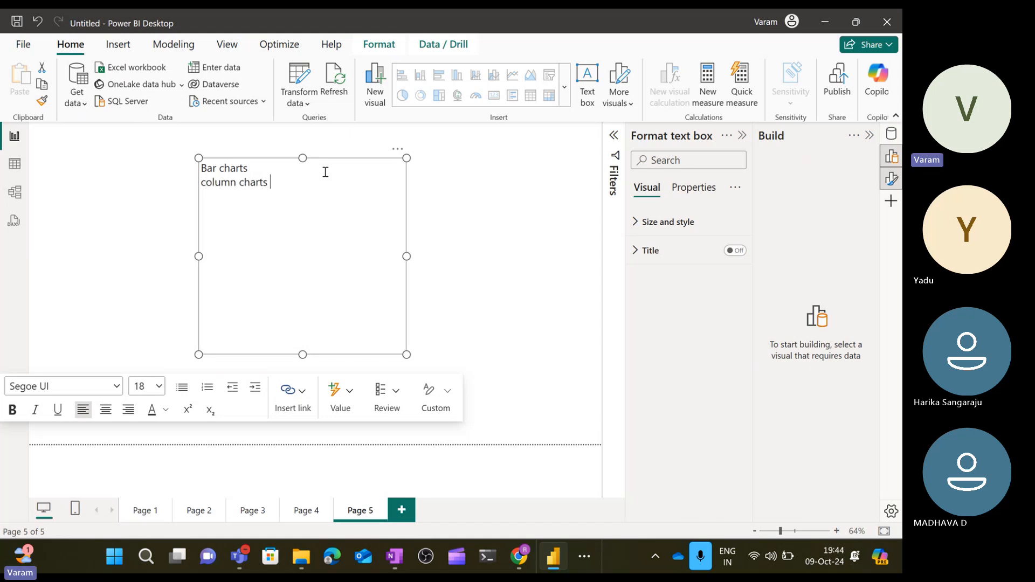
{"action": "left_click_drag", "start_coordinate": [325, 172], "coordinate": [223, 168]}
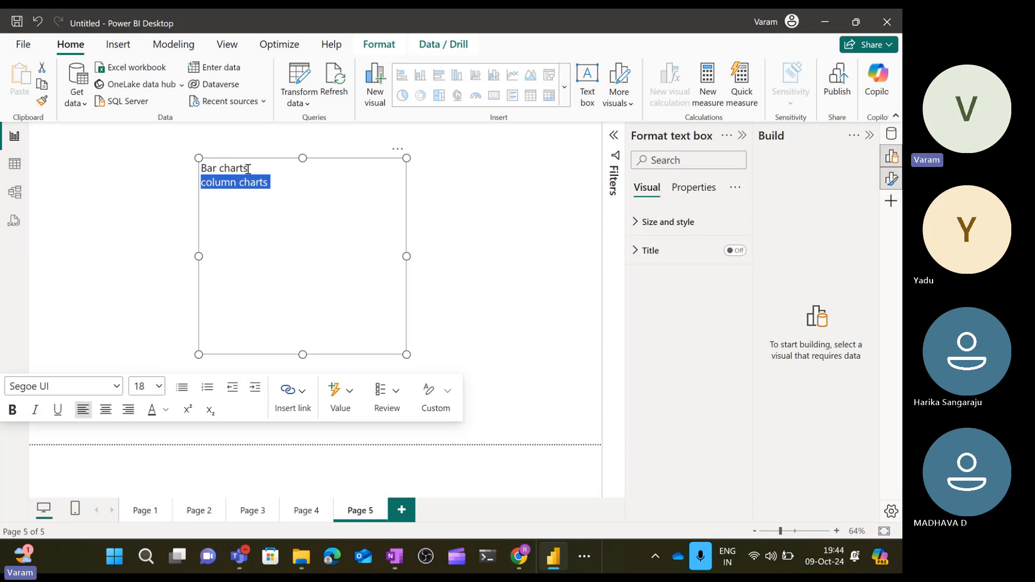
{"action": "left_click", "coordinate": [318, 183]}
{"action": "key", "text": "Return"}
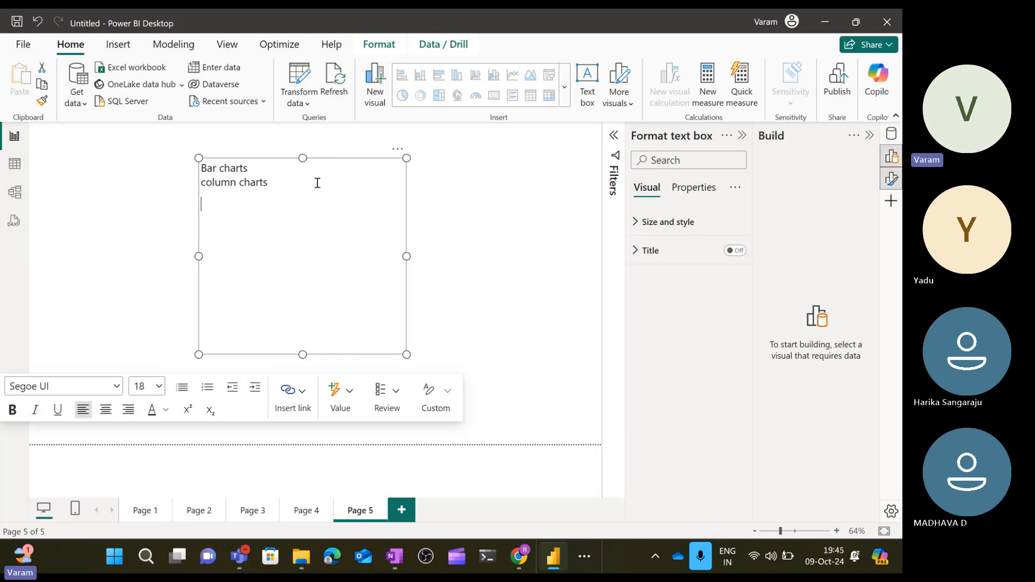
{"action": "type", "text": "Line charts Pie charts"}
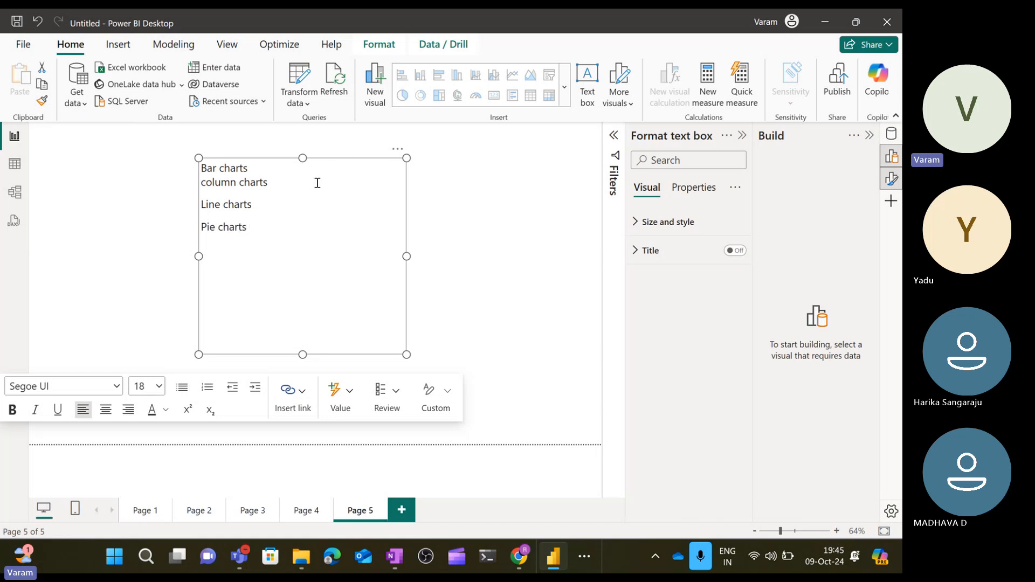
Separate "Bar charts" and "column charts" into their own paragraphs so all list lines are evenly spaced
{"action": "left_click", "coordinate": [284, 166]}
{"action": "key", "text": "Return"}
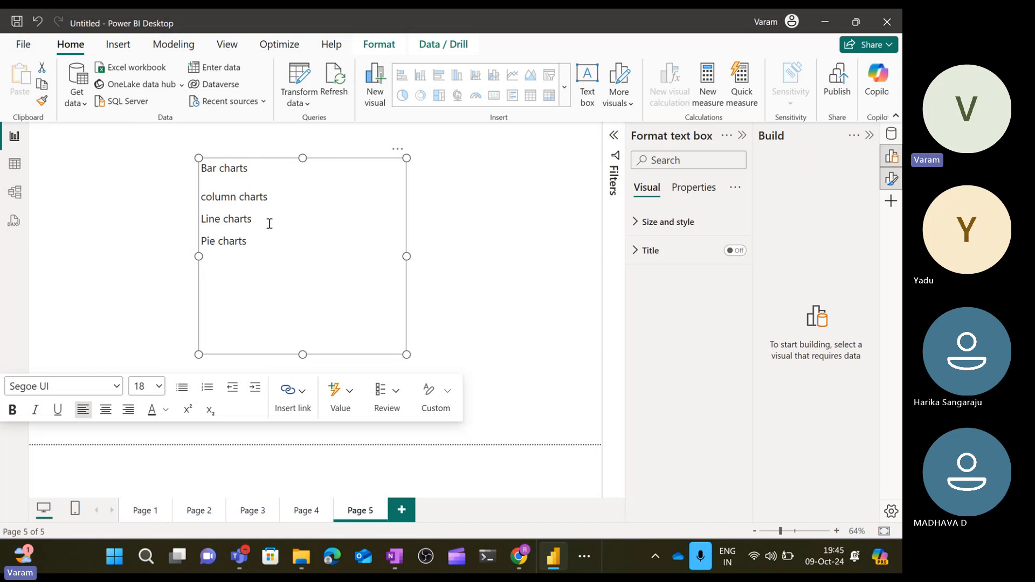
{"action": "left_click", "coordinate": [274, 240]}
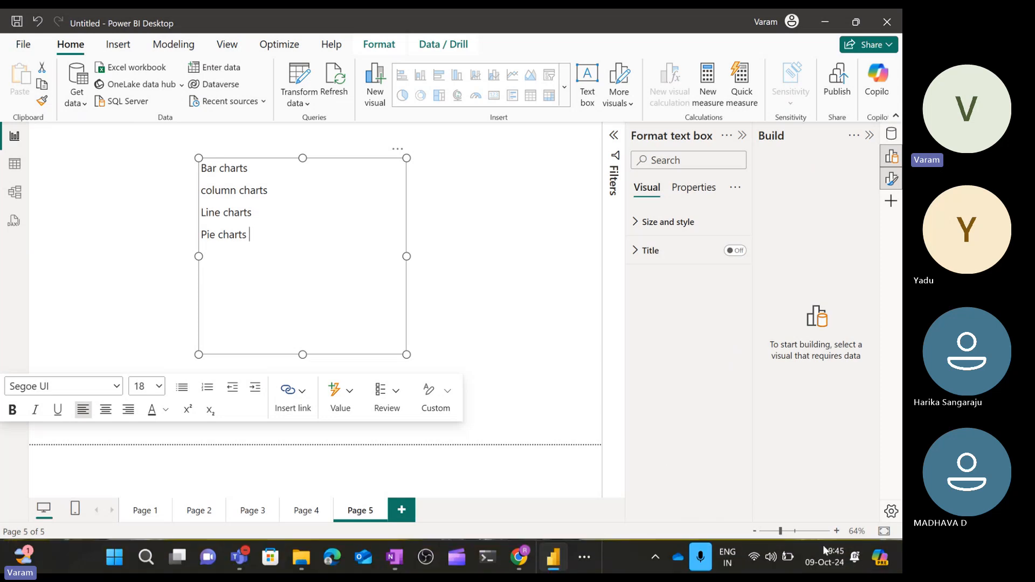
Raise the display brightness in the Windows quick settings and return to the report page
{"action": "left_click", "coordinate": [794, 554]}
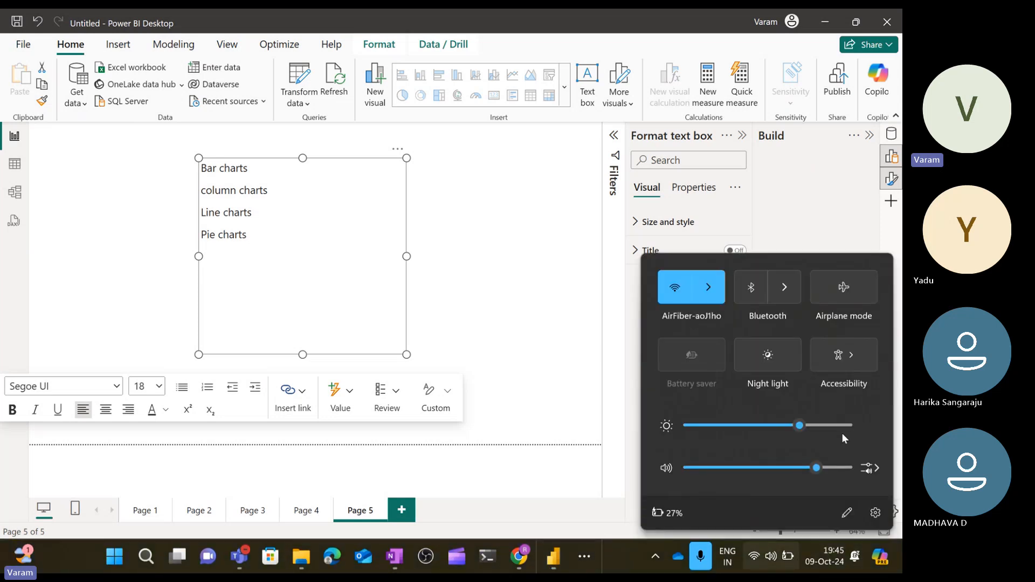
{"action": "left_click", "coordinate": [842, 430]}
{"action": "left_click", "coordinate": [495, 290]}
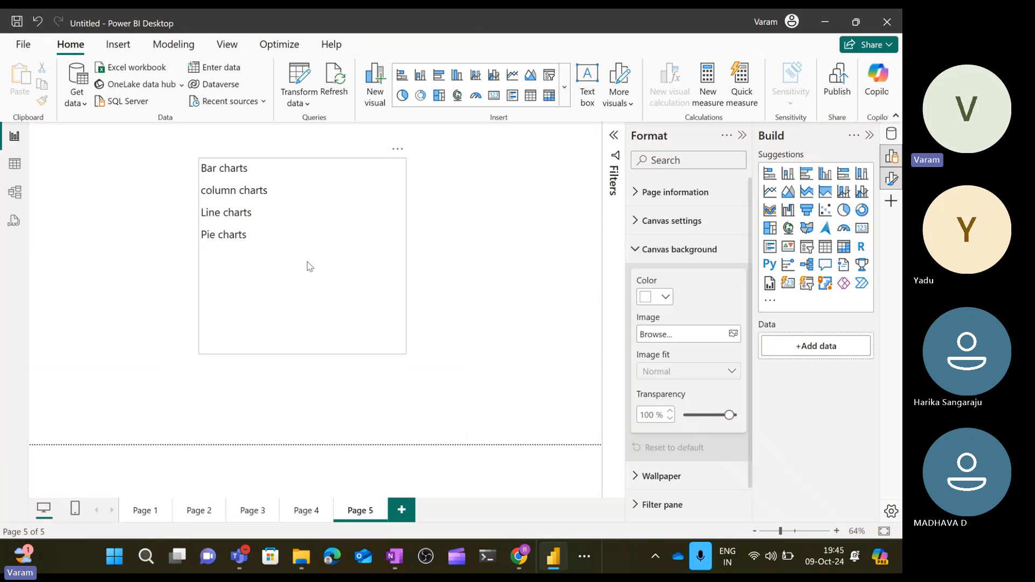
Add the lines "Donut charts" and "tree map" below "Pie charts" in the text box
{"action": "left_click", "coordinate": [299, 235]}
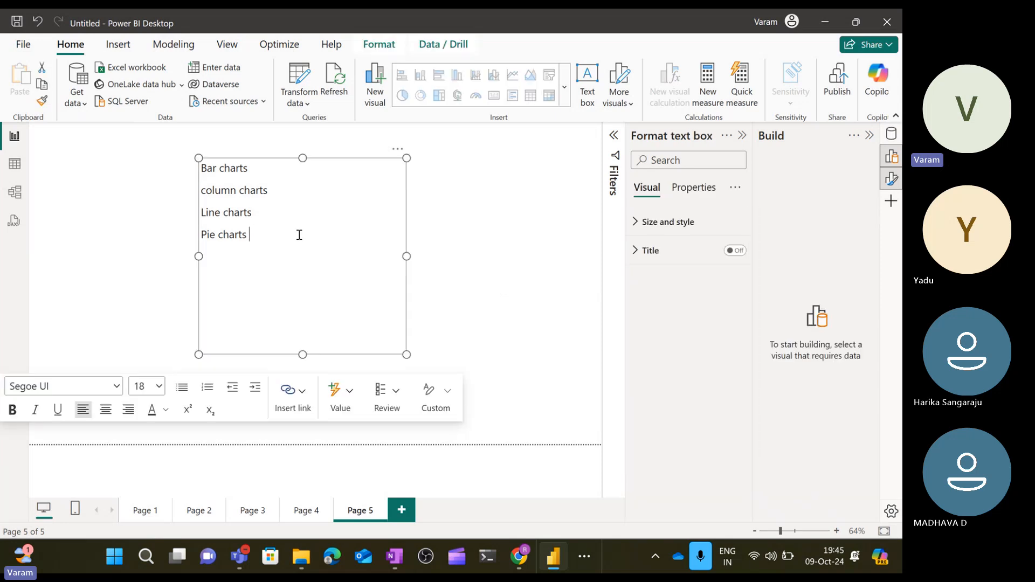
{"action": "type", "text": "Don"}
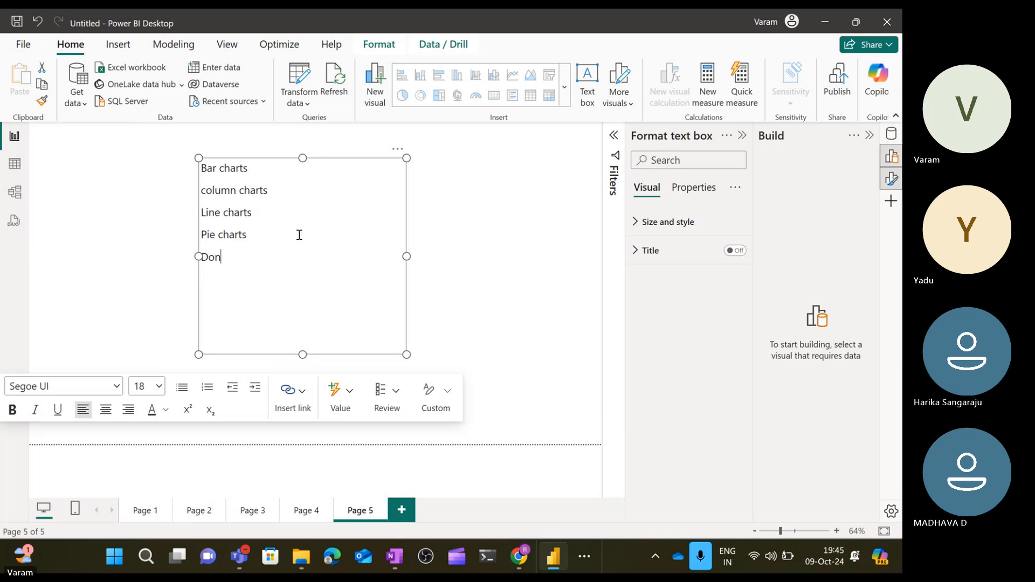
{"action": "type", "text": "ut charts "}
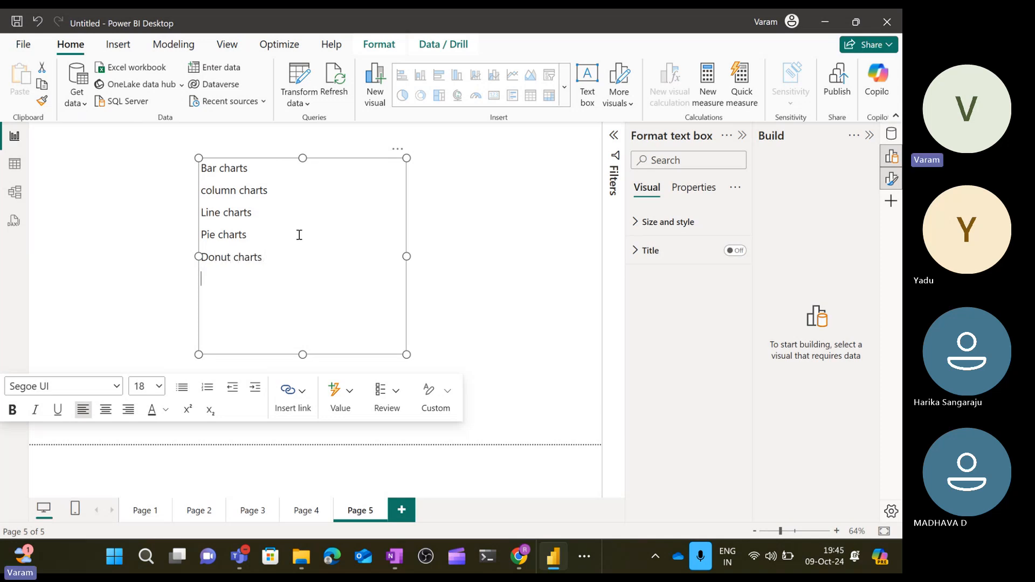
{"action": "type", "text": "tree map"}
Add the line "table and matrix" below "tree map" and start a new line under it
{"action": "type", "text": "tab"}
{"action": "type", "text": "le and"}
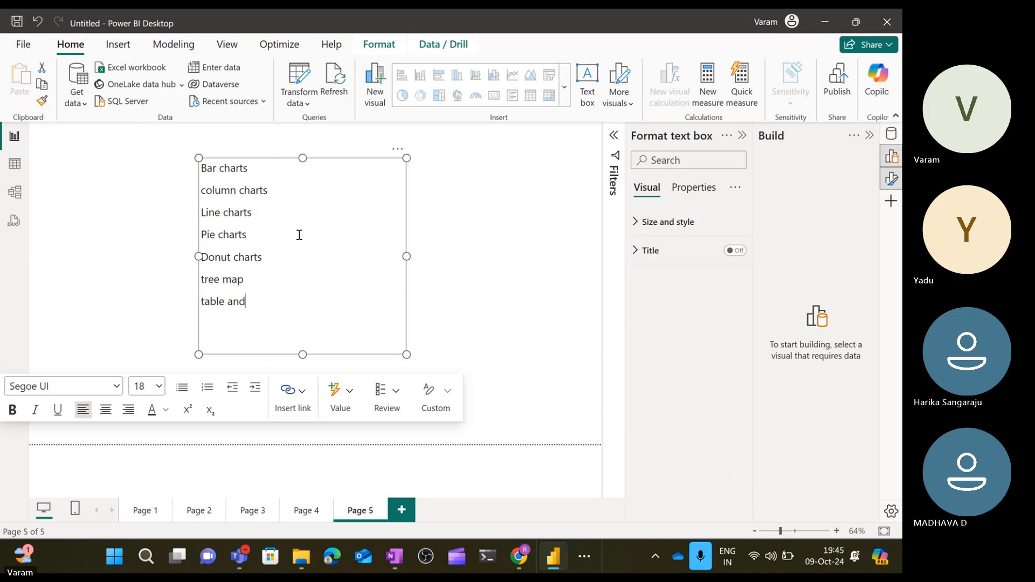
{"action": "type", "text": " mtrix"}
{"action": "key", "text": "BackSpace"}
{"action": "key", "text": "BackSpace"}
{"action": "key", "text": "BackSpace"}
{"action": "key", "text": "BackSpace"}
{"action": "key", "text": "BackSpace"}
{"action": "type", "text": "matrix"}
{"action": "key", "text": "Return"}
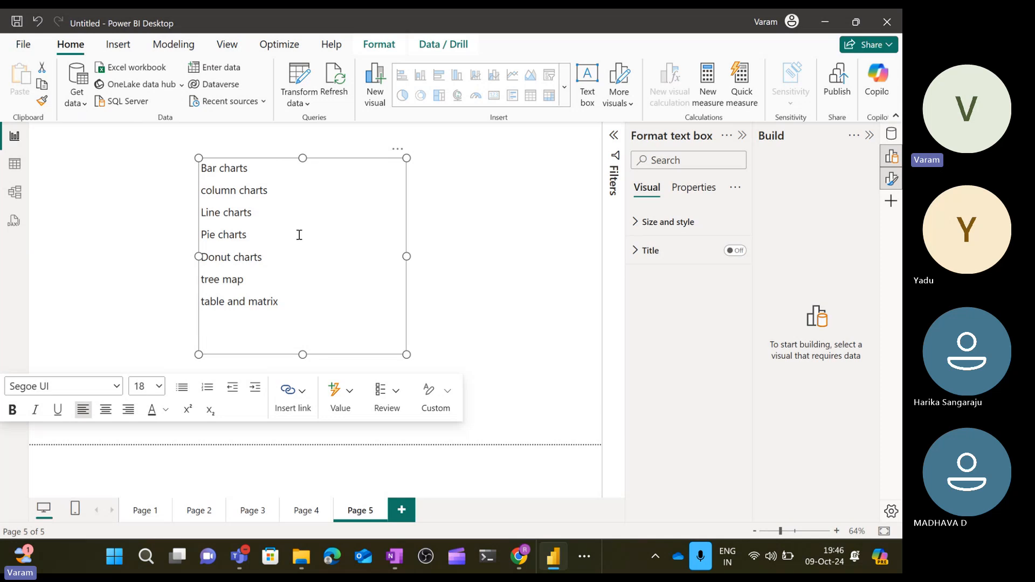
Add the lines "Map" and "Cards and KPI" to the list and make the text box wider and taller
{"action": "type", "text": "Map"}
{"action": "key", "text": "Return"}
{"action": "type", "text": "Ca"}
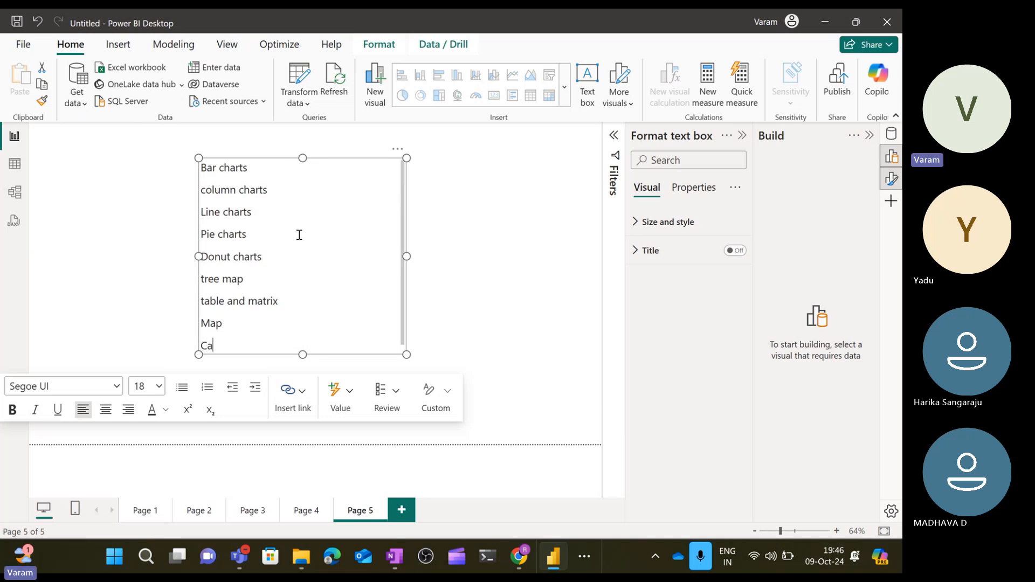
{"action": "type", "text": "rds and KPI"}
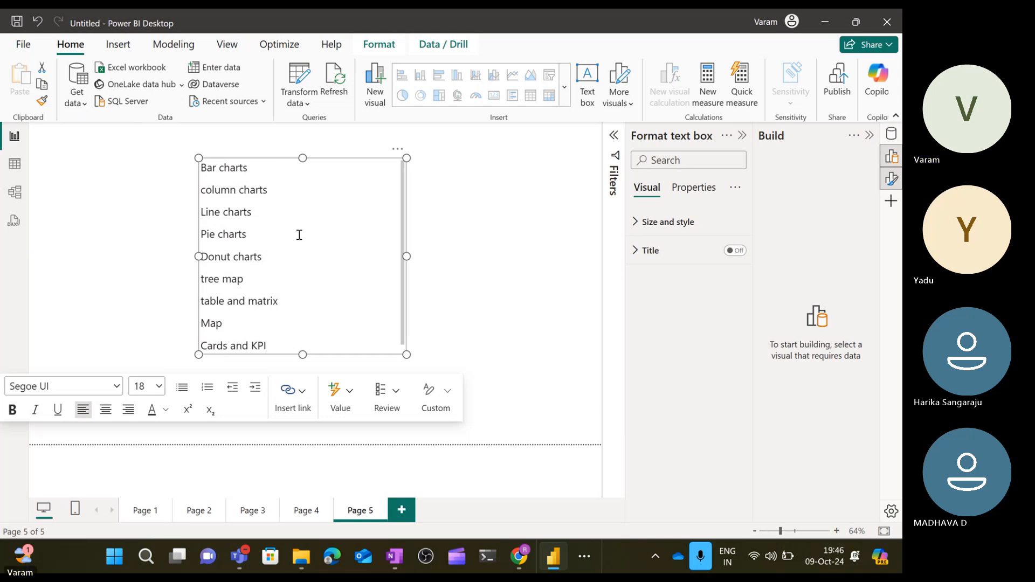
{"action": "scroll", "coordinate": [298, 234], "scroll_direction": "down", "scroll_amount": 1}
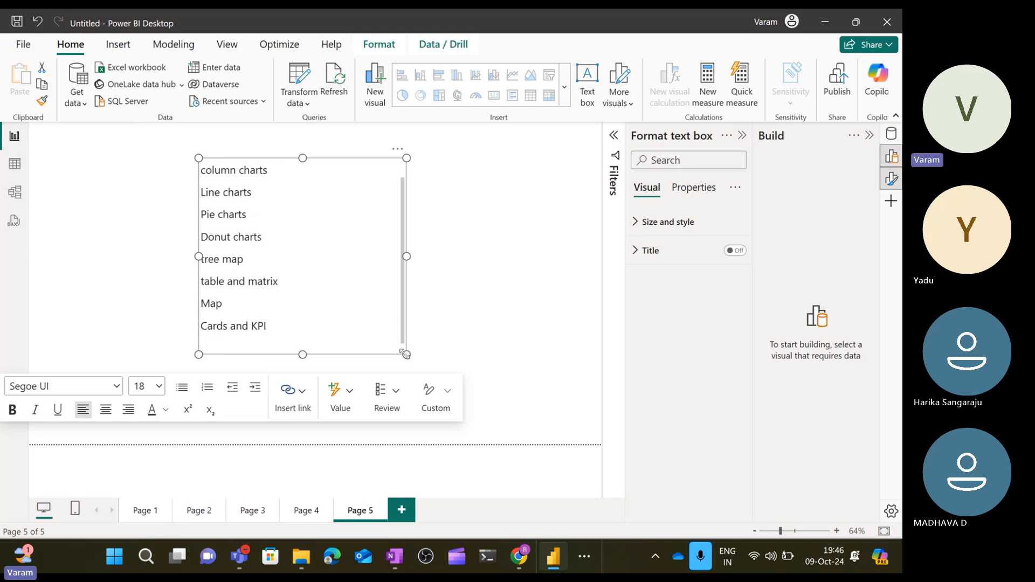
{"action": "left_click_drag", "start_coordinate": [406, 355], "coordinate": [470, 404]}
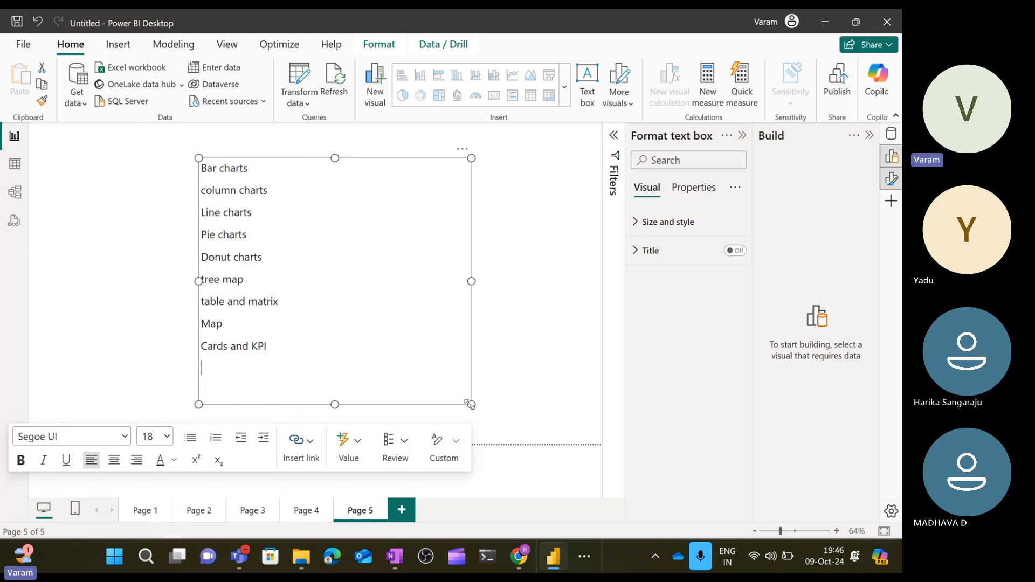
Add the lines "water fall chart" and "funnel chart" and enlarge the text box further to fit the whole list
{"action": "type", "text": "water fall chart "}
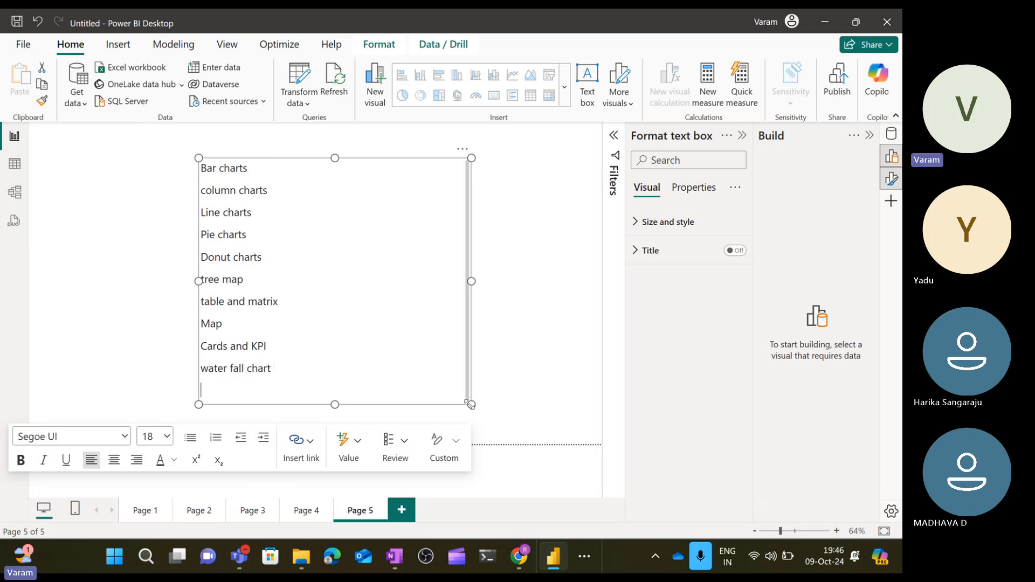
{"action": "type", "text": "funnel chart"}
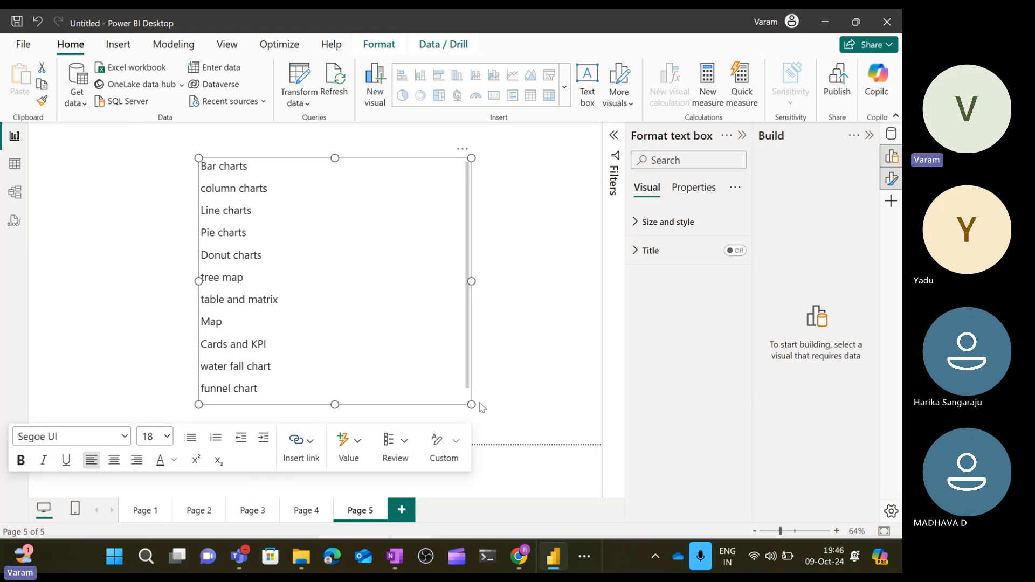
{"action": "left_click_drag", "start_coordinate": [472, 405], "coordinate": [487, 444]}
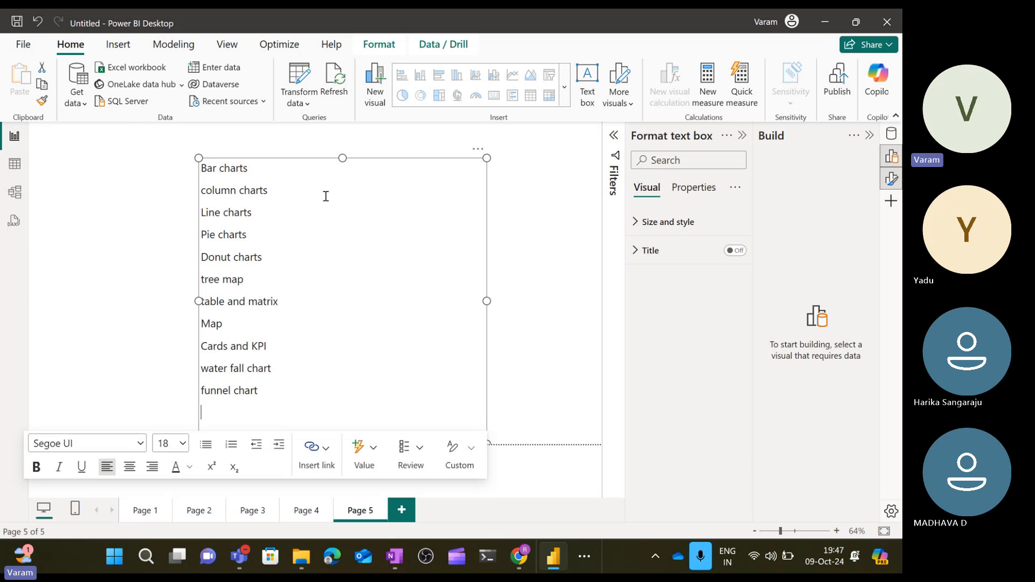
Append "--" after the "Bar charts" and "column charts" lines
{"action": "left_click", "coordinate": [323, 170]}
{"action": "type", "text": "--"}
{"action": "left_click", "coordinate": [311, 192]}
{"action": "type", "text": "--"}
Open Page 3 and compare the bar chart of regular sales units by MonthID with the column chart of ItemID count by LocationID
{"action": "left_click", "coordinate": [306, 519]}
{"action": "left_click", "coordinate": [306, 512]}
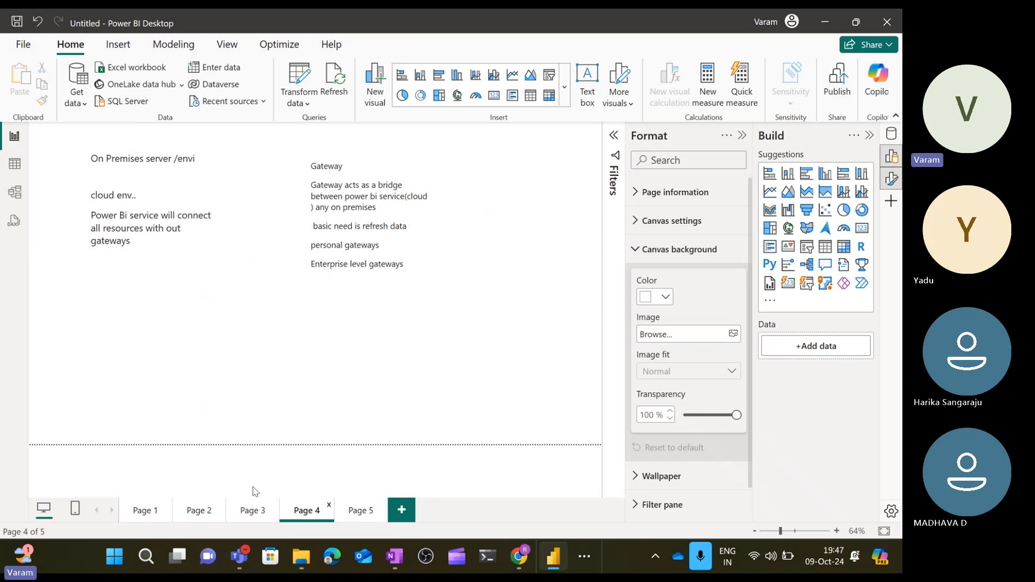
{"action": "left_click", "coordinate": [241, 515]}
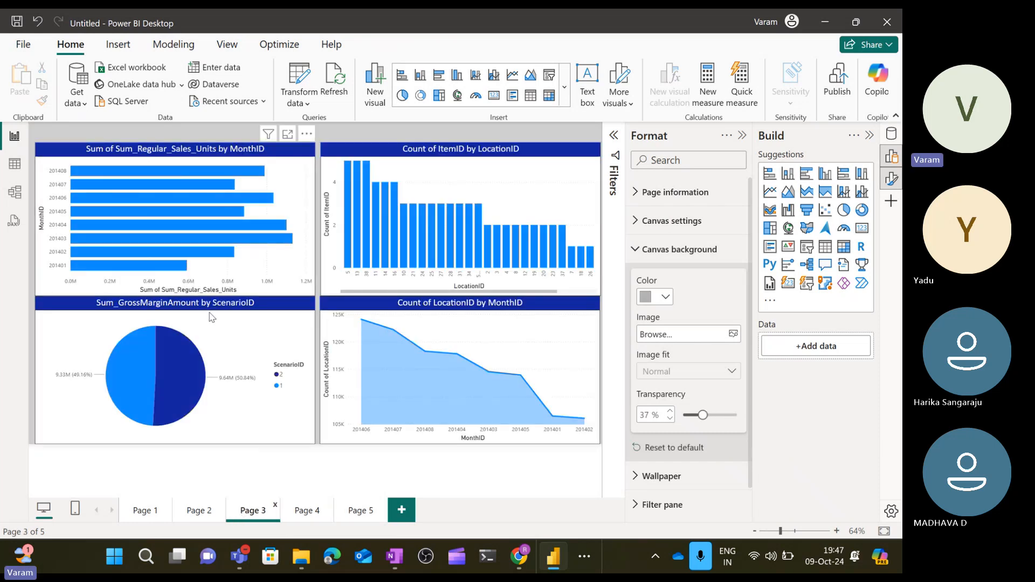
{"action": "left_click", "coordinate": [288, 274]}
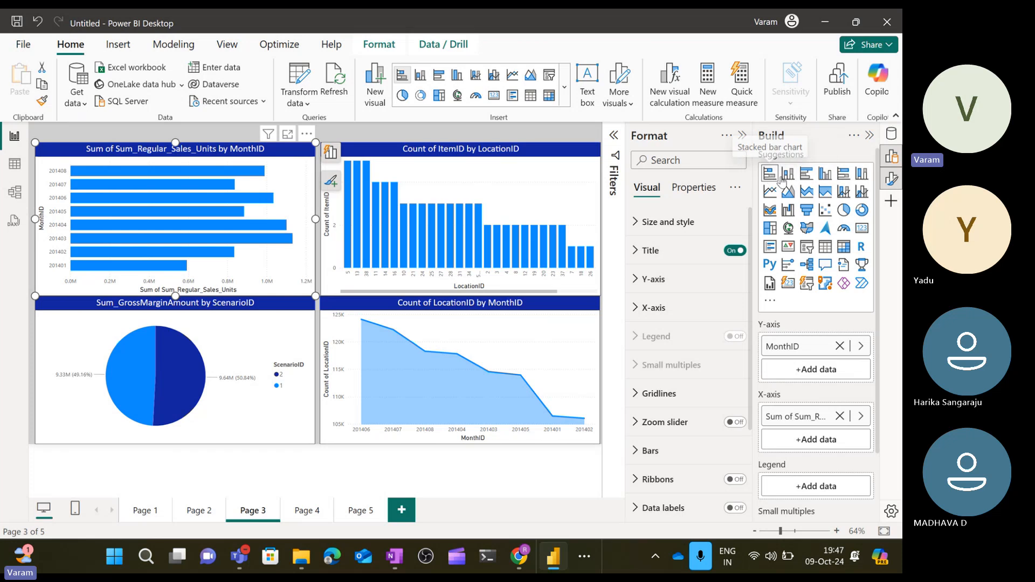
{"action": "left_click", "coordinate": [467, 171]}
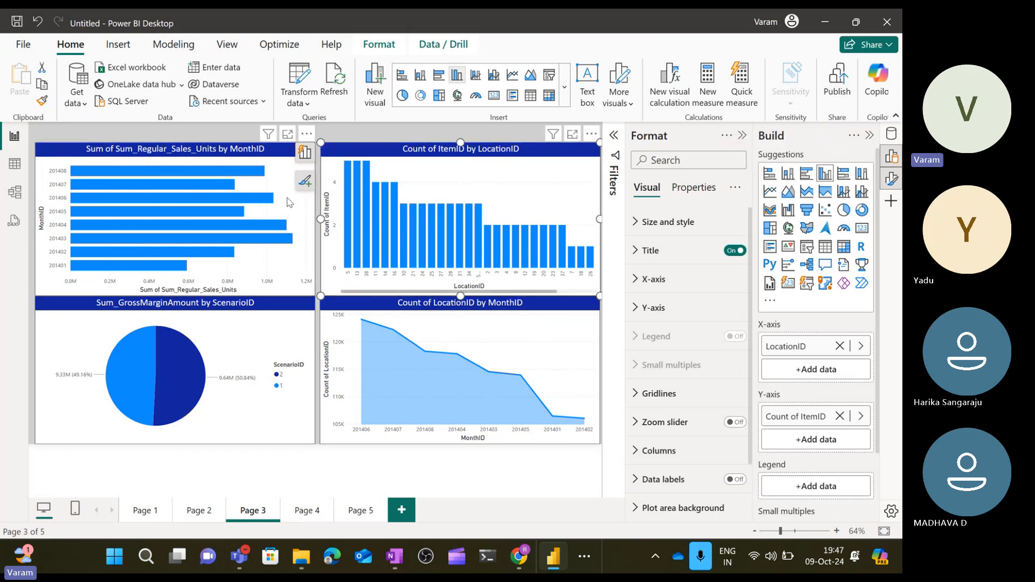
{"action": "left_click", "coordinate": [289, 202]}
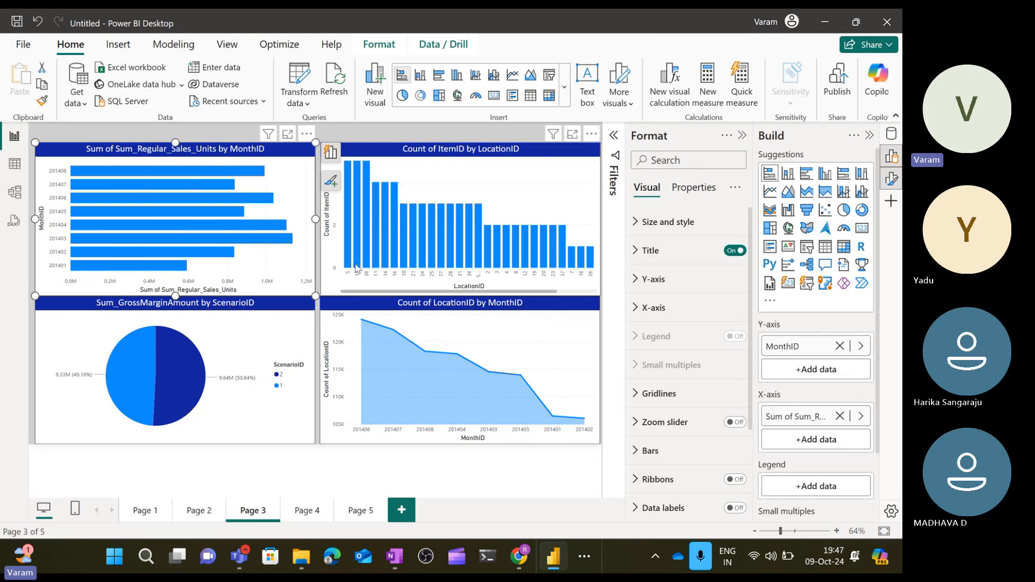
{"action": "mouse_move", "coordinate": [359, 267]}
{"action": "mouse_move", "coordinate": [442, 343]}
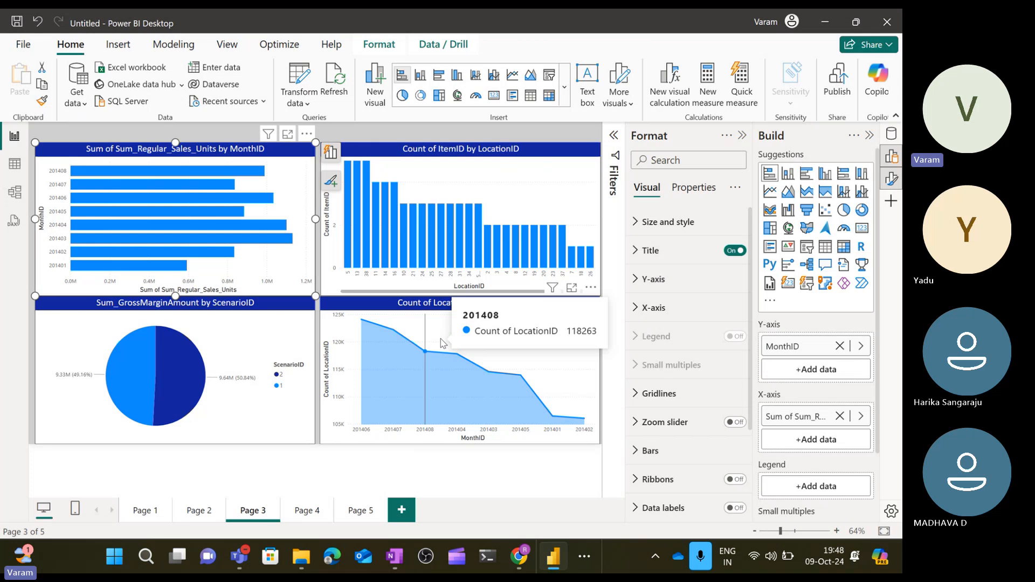
Return to the chart list on Page 5 and complete the "Bar charts --" line with "comparing categorical data"
{"action": "key", "text": "alt+Tab"}
{"action": "key", "text": "alt+Tab"}
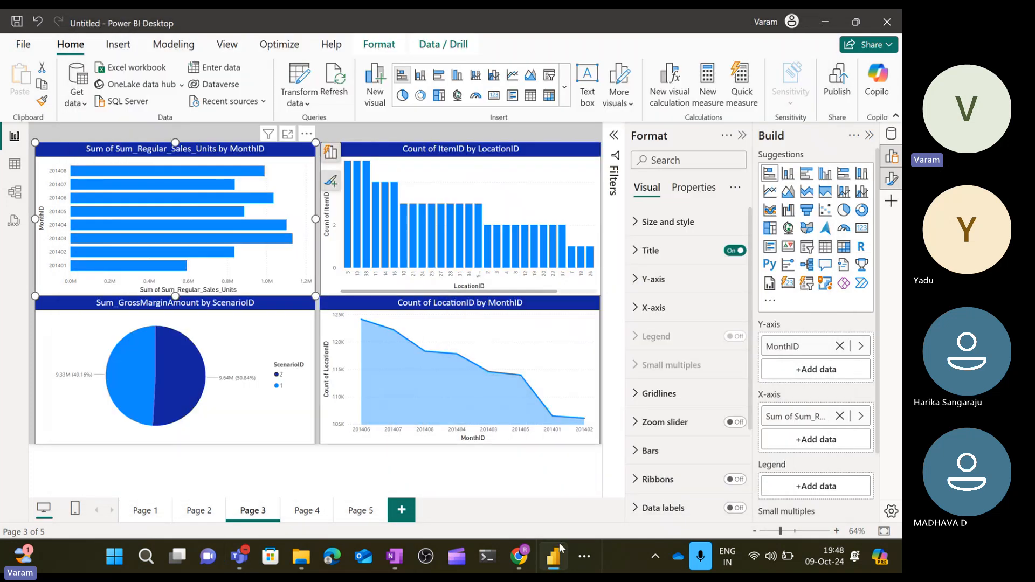
{"action": "left_click", "coordinate": [356, 517]}
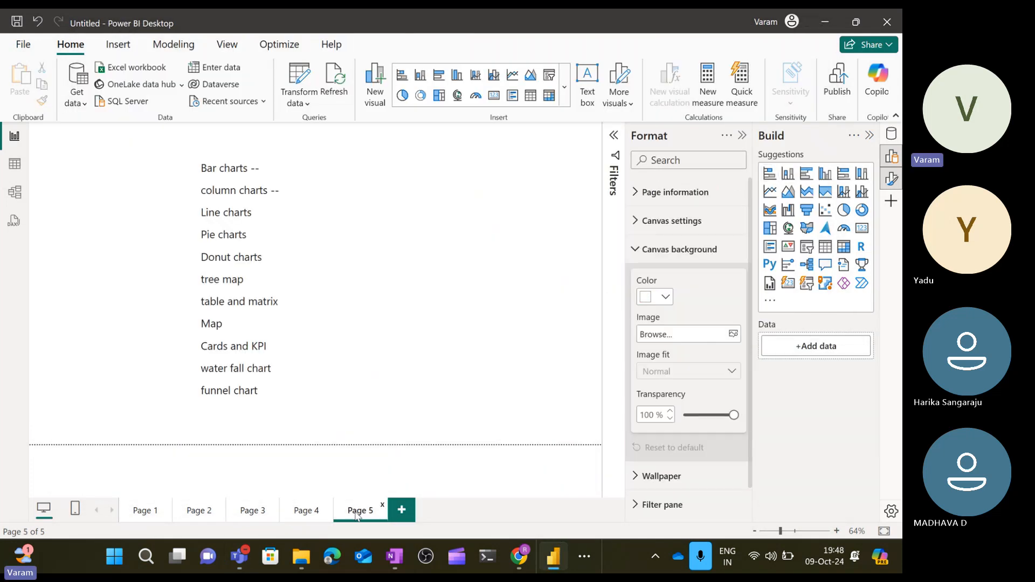
{"action": "left_click", "coordinate": [309, 172]}
{"action": "type", "text": "com"}
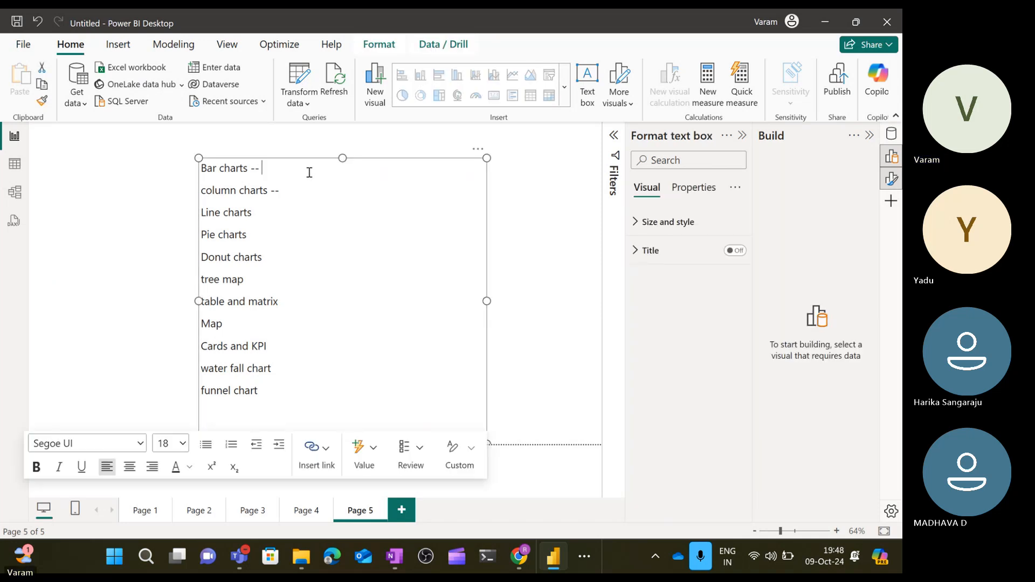
{"action": "type", "text": "paring catego"}
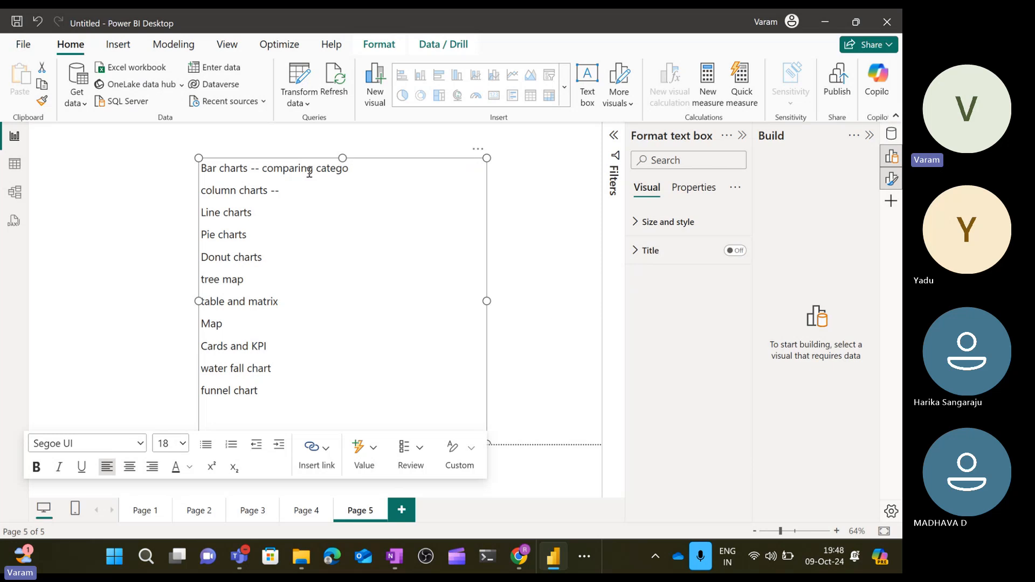
{"action": "type", "text": "rical data"}
Copy "comparing categorical data" from the bar charts line to the end of the "column charts --" line
{"action": "left_click_drag", "start_coordinate": [403, 171], "coordinate": [261, 170]}
{"action": "key", "text": "ctrl+c"}
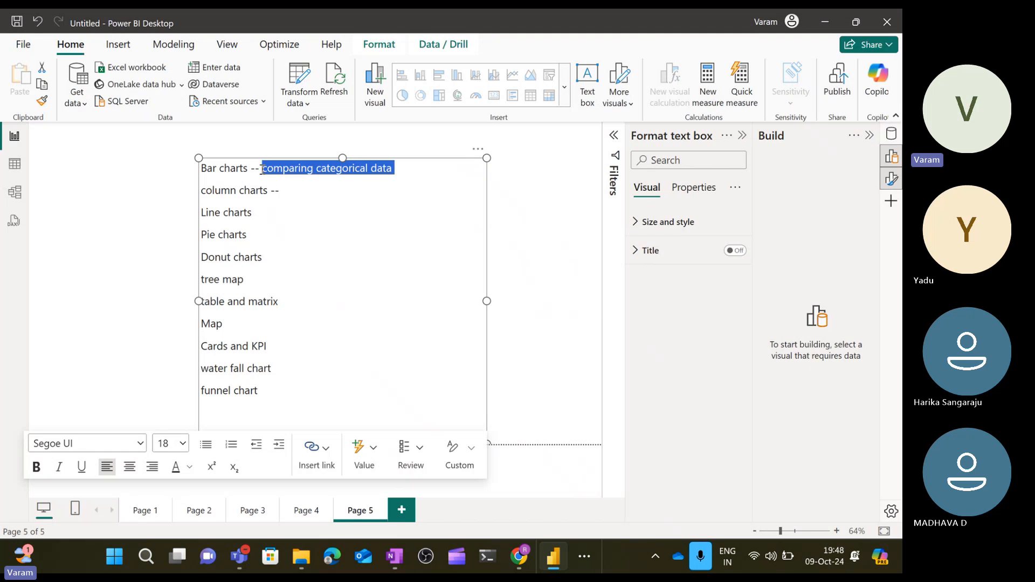
{"action": "left_click", "coordinate": [293, 193]}
{"action": "type", "text": "v"}
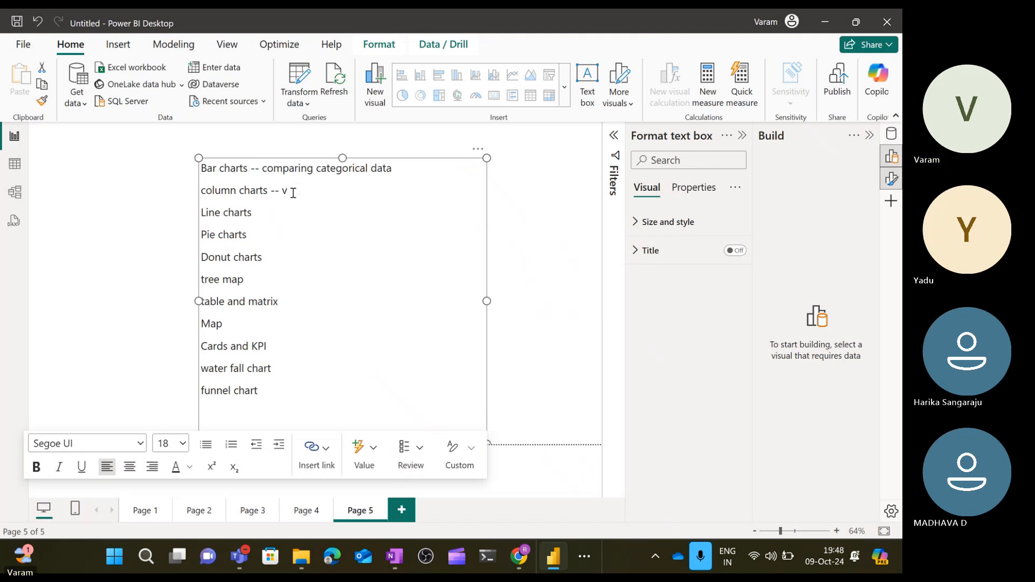
{"action": "key", "text": "BackSpace"}
{"action": "key", "text": "ctrl+v"}
Append "--" to the "Line charts" line and leave the text box
{"action": "left_click", "coordinate": [295, 212]}
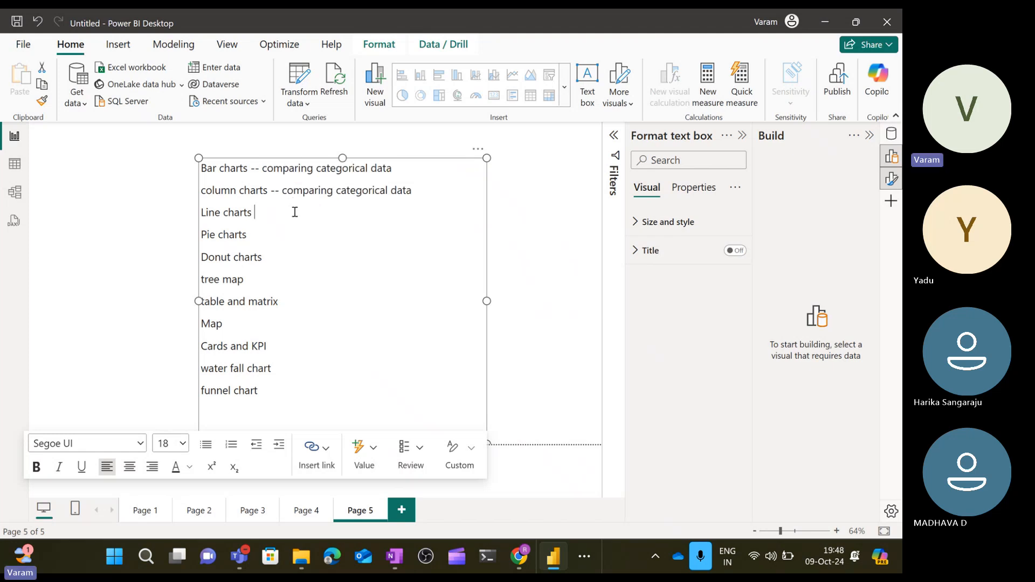
{"action": "type", "text": "--"}
{"action": "left_click", "coordinate": [527, 200]}
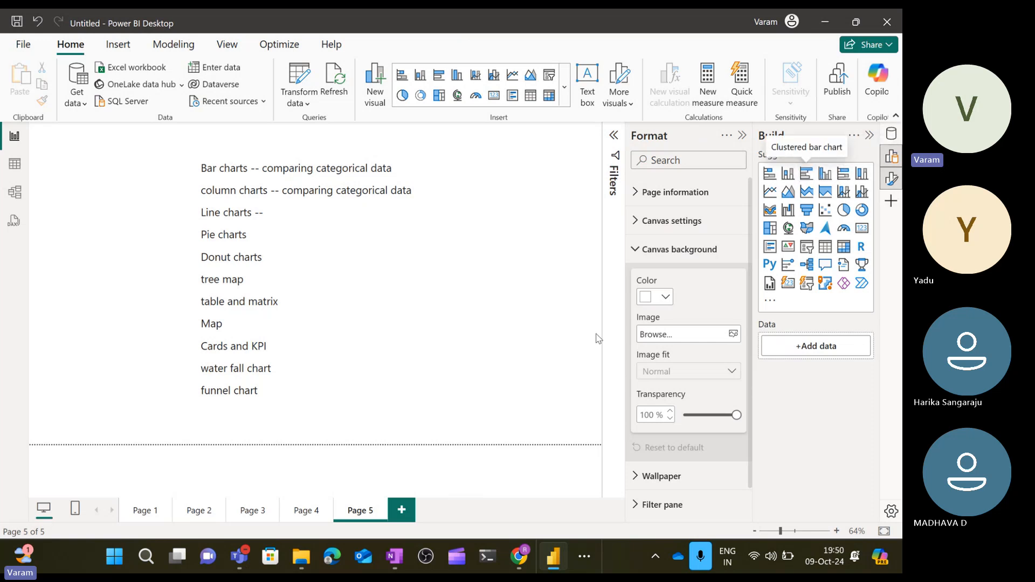
On Page 3, add Sum_Regular_Sales_Dollars to the X-axis of the bar chart by MonthID and enlarge the canvas view
{"action": "left_click", "coordinate": [247, 512]}
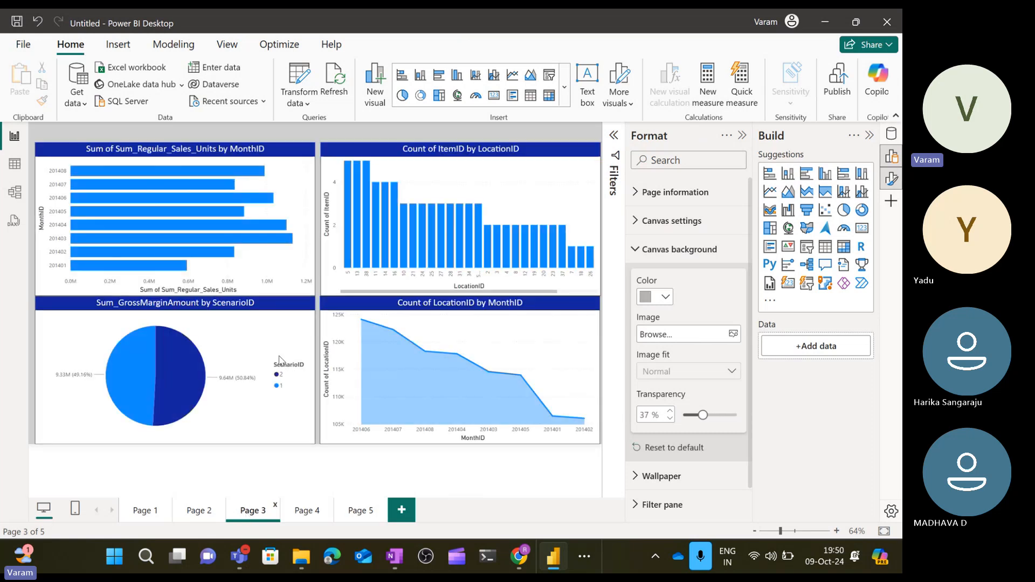
{"action": "left_click", "coordinate": [293, 172]}
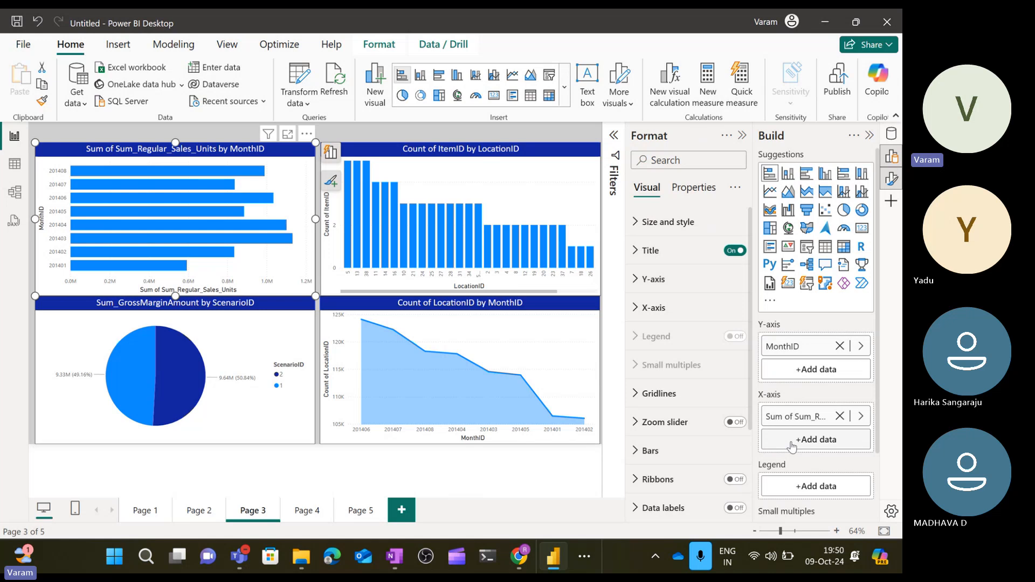
{"action": "left_click", "coordinate": [890, 135]}
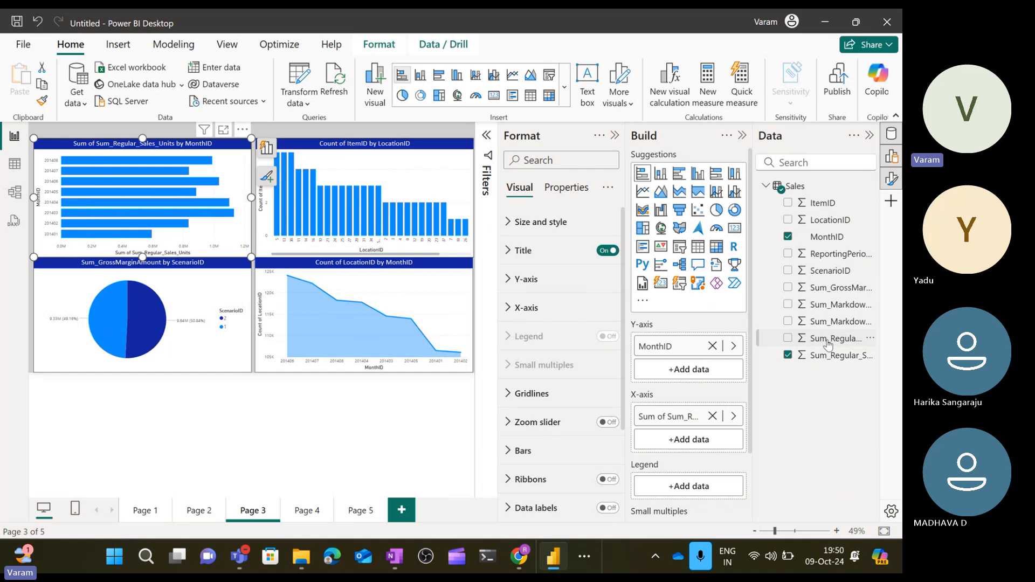
{"action": "left_click_drag", "start_coordinate": [833, 338], "coordinate": [696, 440]}
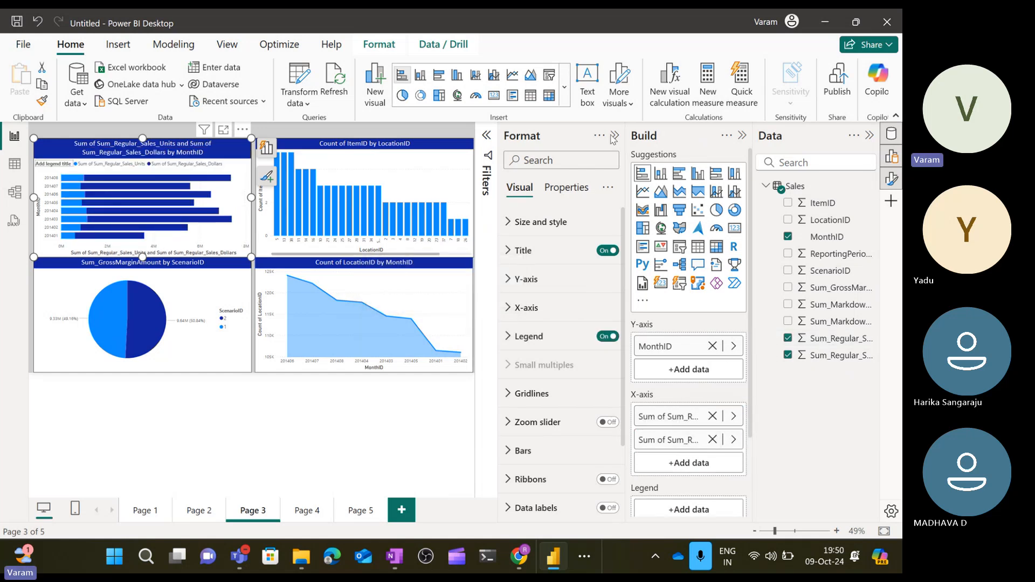
{"action": "left_click", "coordinate": [739, 137]}
{"action": "left_click", "coordinate": [741, 136]}
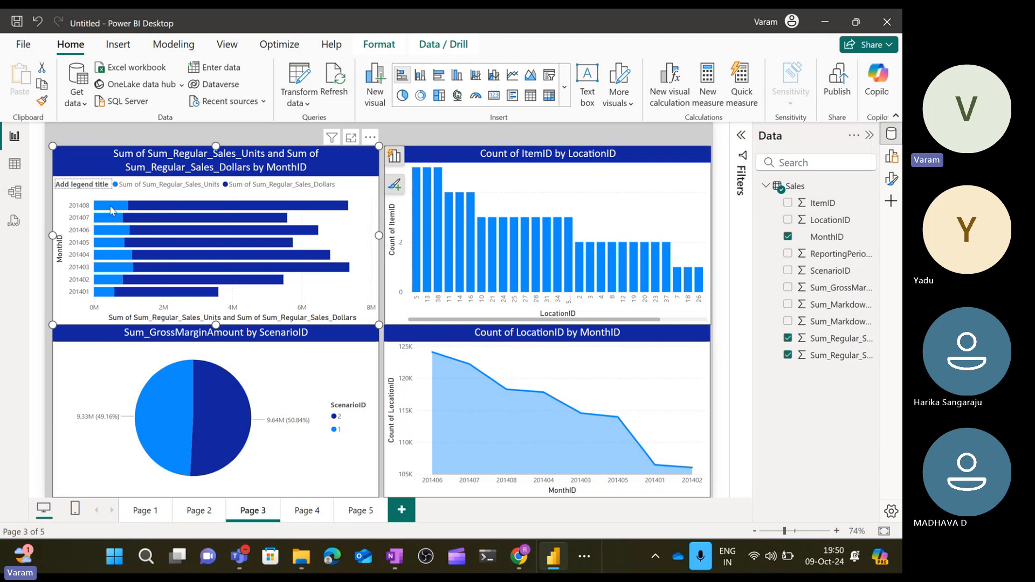
{"action": "mouse_move", "coordinate": [114, 211]}
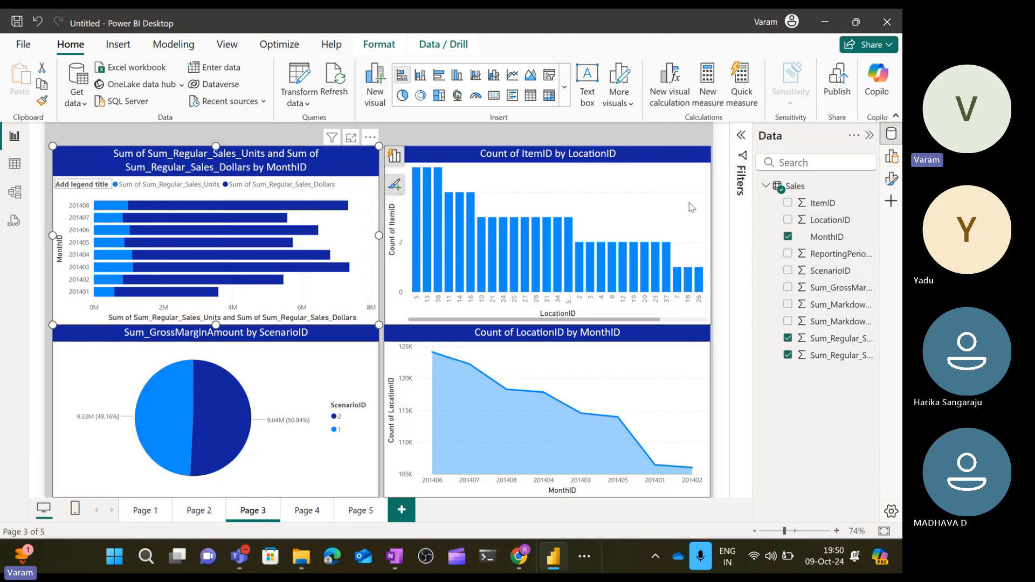
Change the bar chart by MonthID to a clustered bar chart and compare it with the ItemID column chart
{"action": "left_click", "coordinate": [888, 161]}
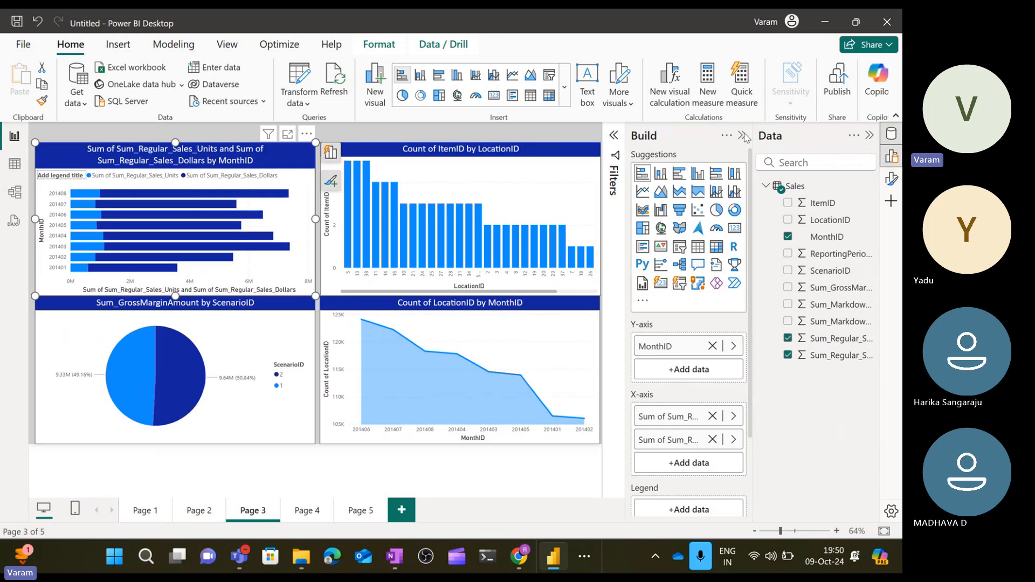
{"action": "left_click", "coordinate": [682, 176]}
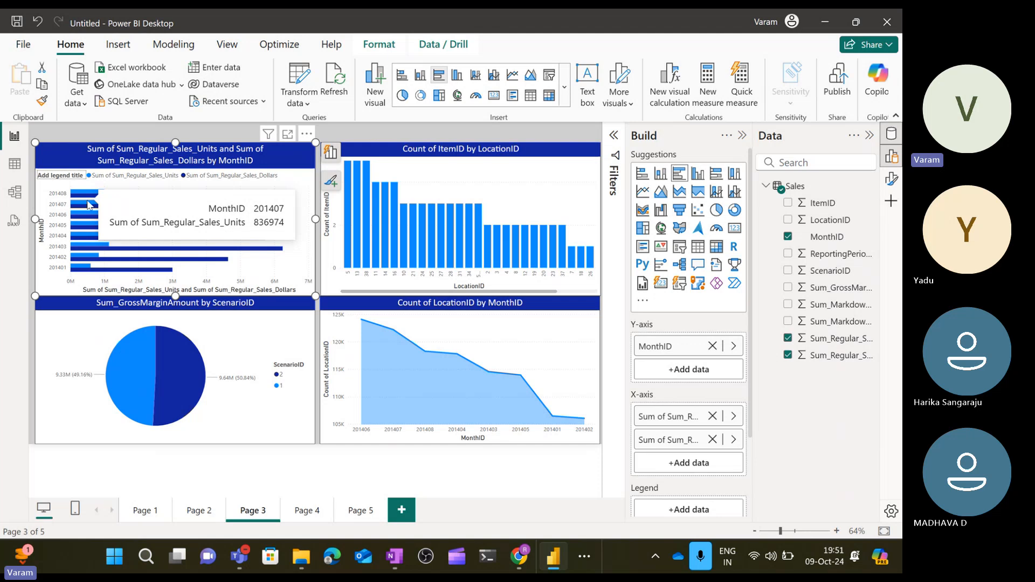
{"action": "left_click", "coordinate": [529, 170]}
{"action": "left_click", "coordinate": [273, 187]}
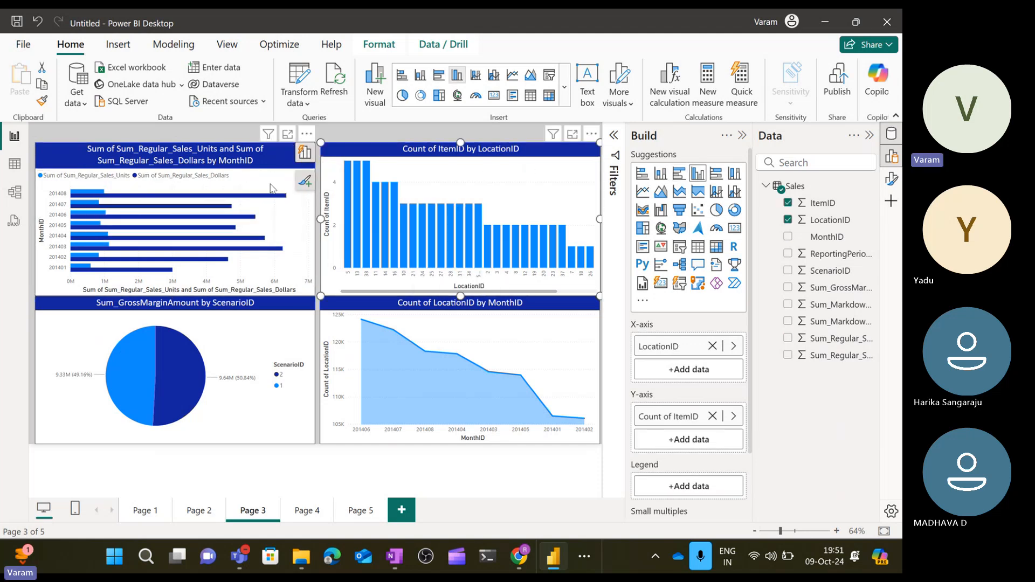
Add Sum_Markdown_Sales_Units and Sum_Markdown_Sales_Dollars to the bar chart's X-axis and try it as a stacked and a clustered bar chart
{"action": "left_click", "coordinate": [641, 174]}
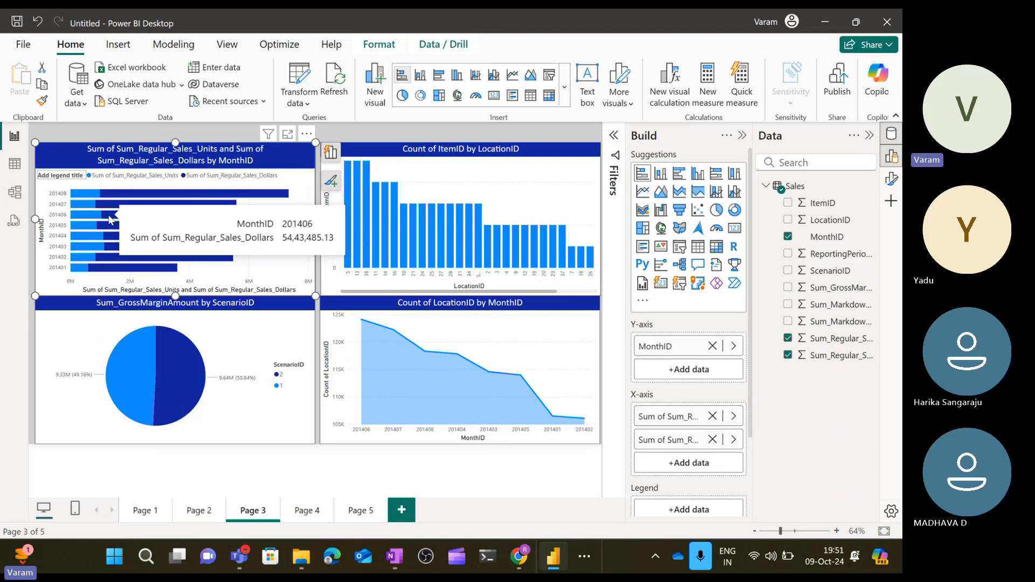
{"action": "left_click_drag", "start_coordinate": [832, 322], "coordinate": [684, 463]}
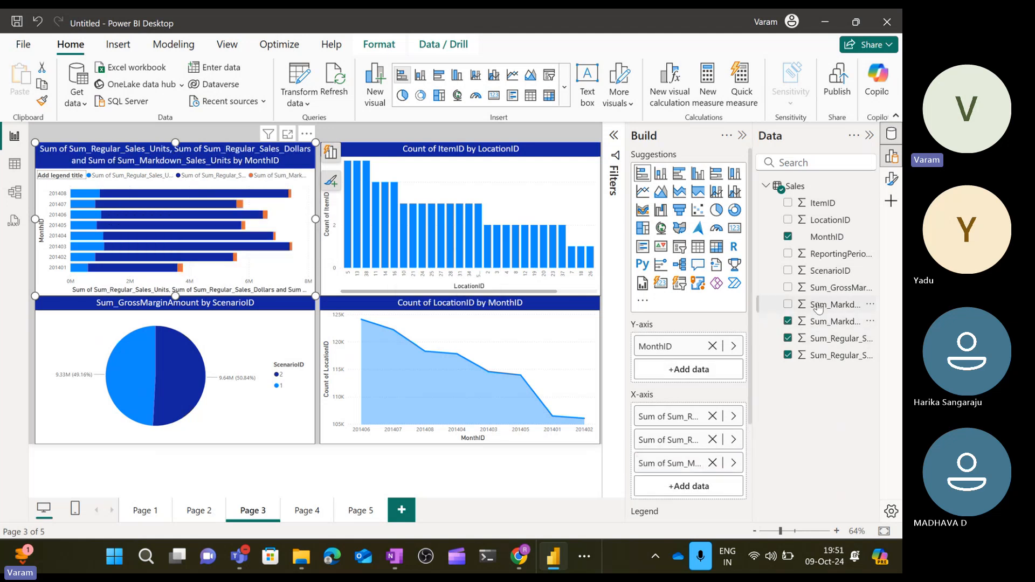
{"action": "left_click_drag", "start_coordinate": [804, 322], "coordinate": [692, 484]}
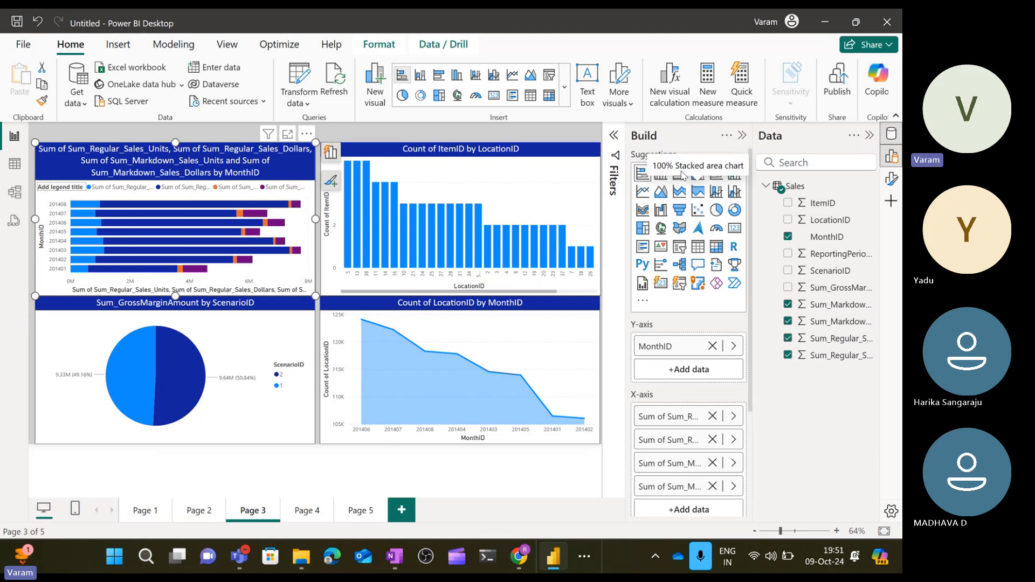
{"action": "left_click", "coordinate": [680, 180]}
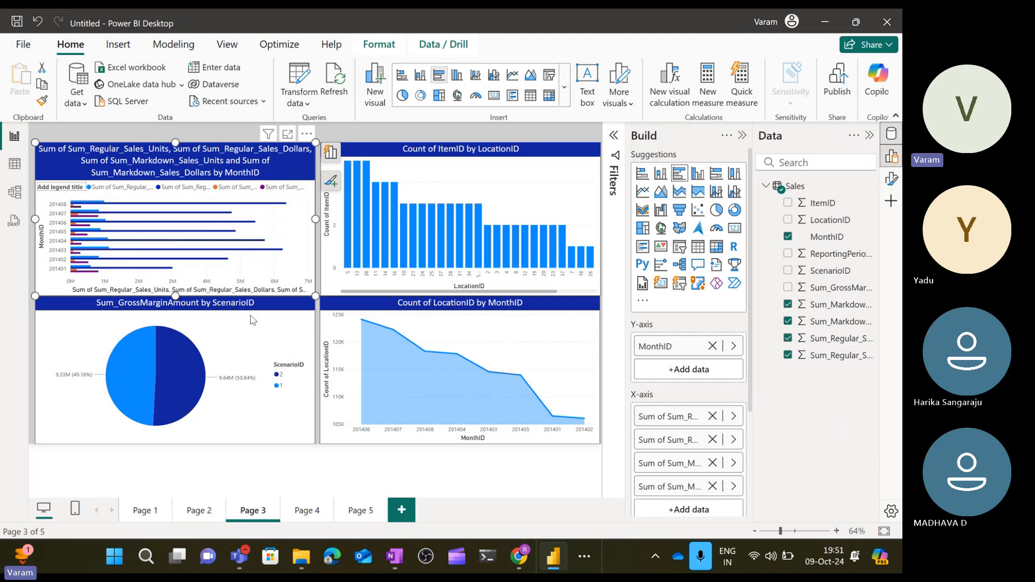
Remove both markdown fields and the regular sales dollars from the bar chart's X-axis and make it a stacked bar chart again
{"action": "left_click", "coordinate": [712, 486]}
{"action": "left_click", "coordinate": [712, 463]}
{"action": "left_click", "coordinate": [713, 440]}
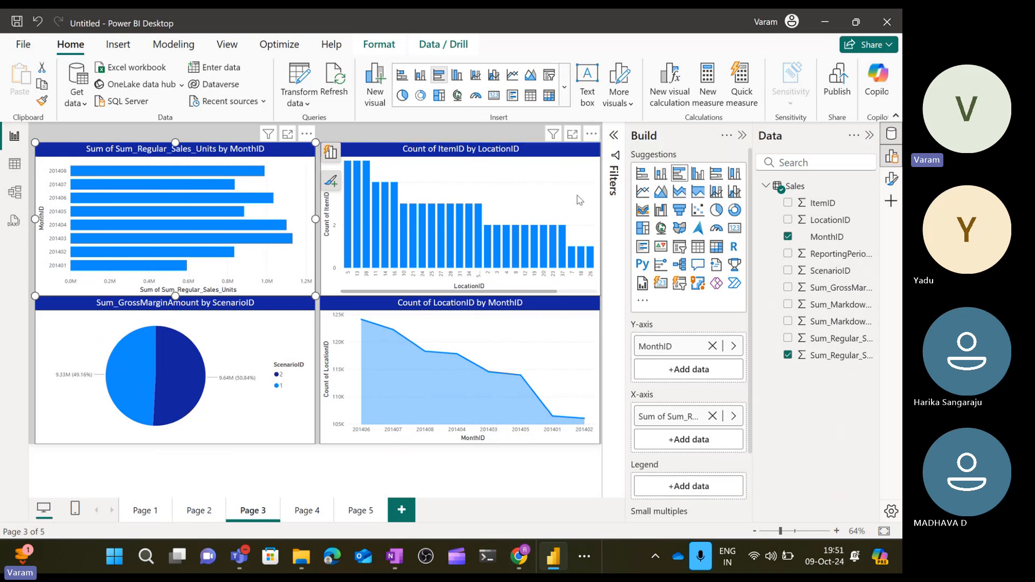
{"action": "left_click", "coordinate": [641, 176]}
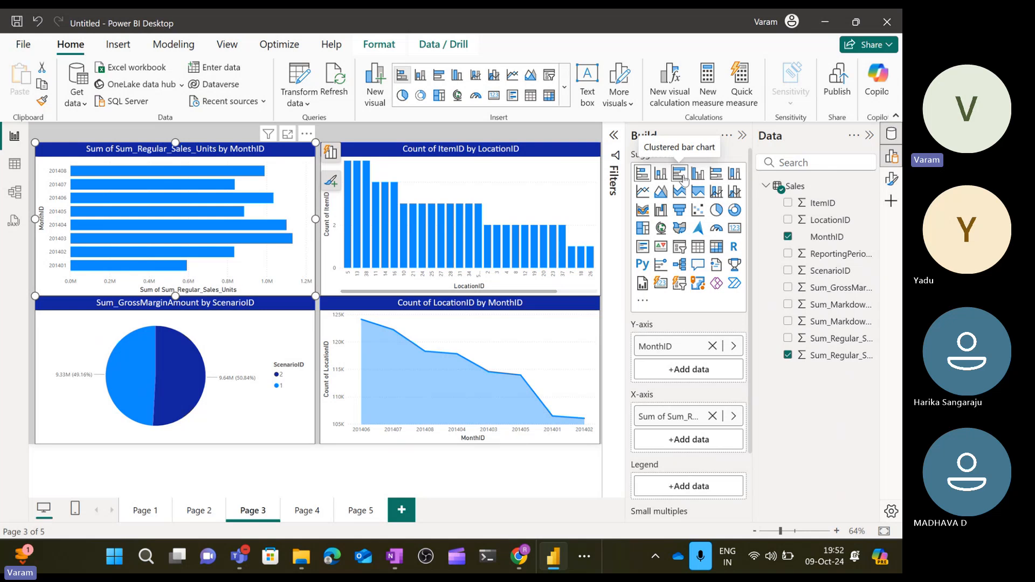
Return to the chart list on Page 5 and append "--" to the "Pie charts" line
{"action": "left_click", "coordinate": [357, 511]}
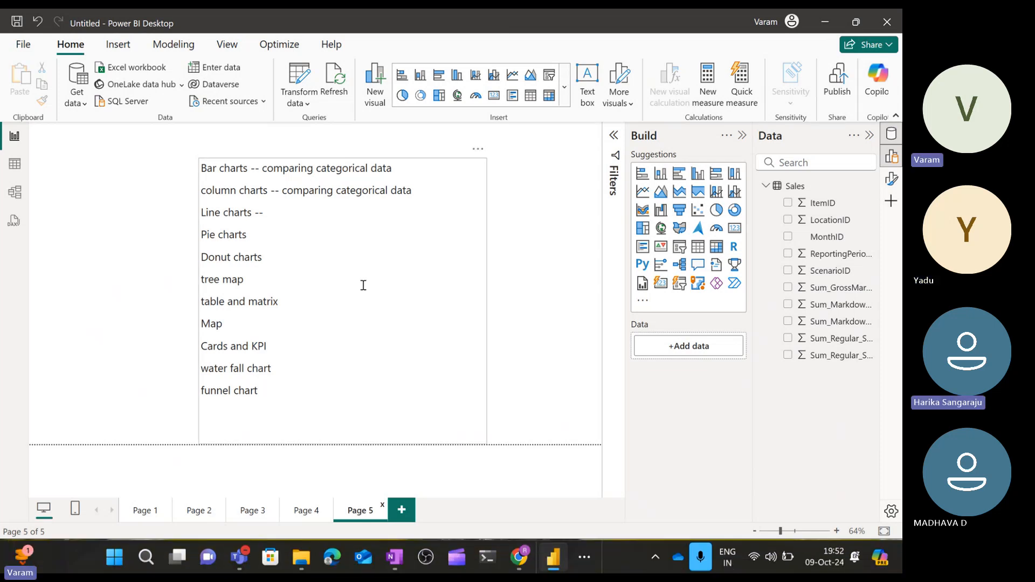
{"action": "left_click", "coordinate": [236, 221]}
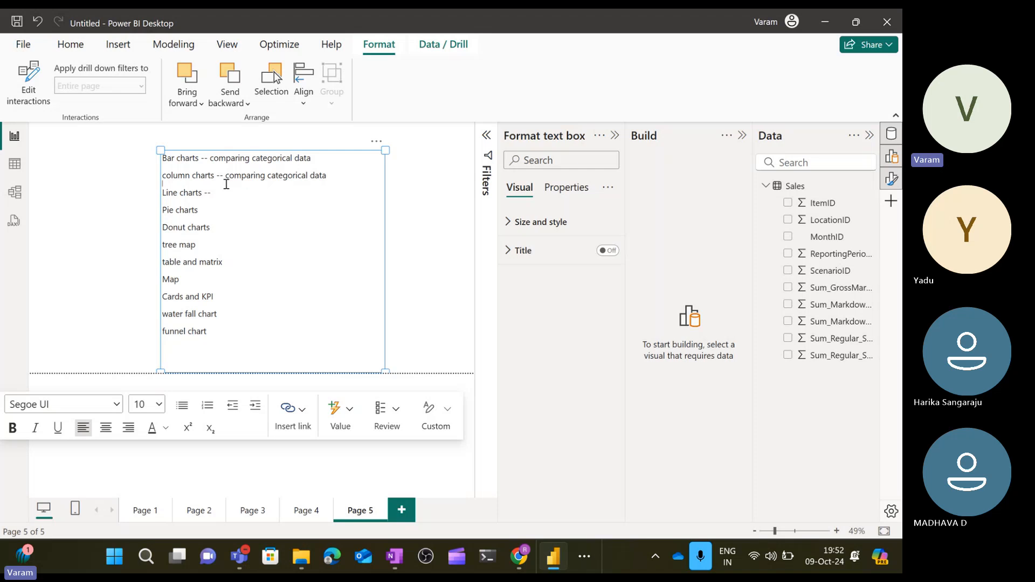
{"action": "left_click", "coordinate": [216, 208]}
{"action": "type", "text": "--"}
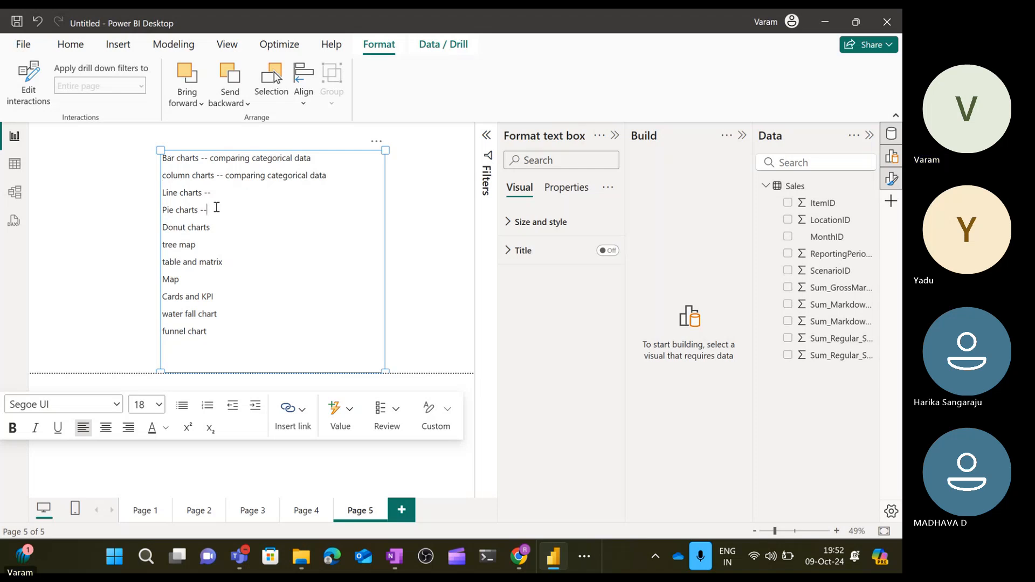
Complete the "Line charts --" line with "track the data over the time"
{"action": "left_click", "coordinate": [240, 197]}
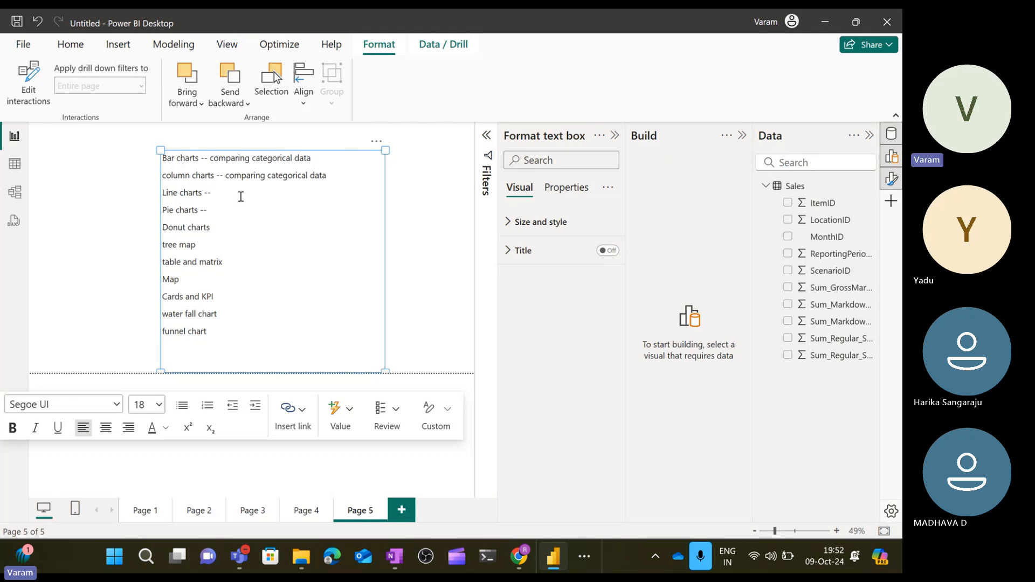
{"action": "type", "text": "track the data"}
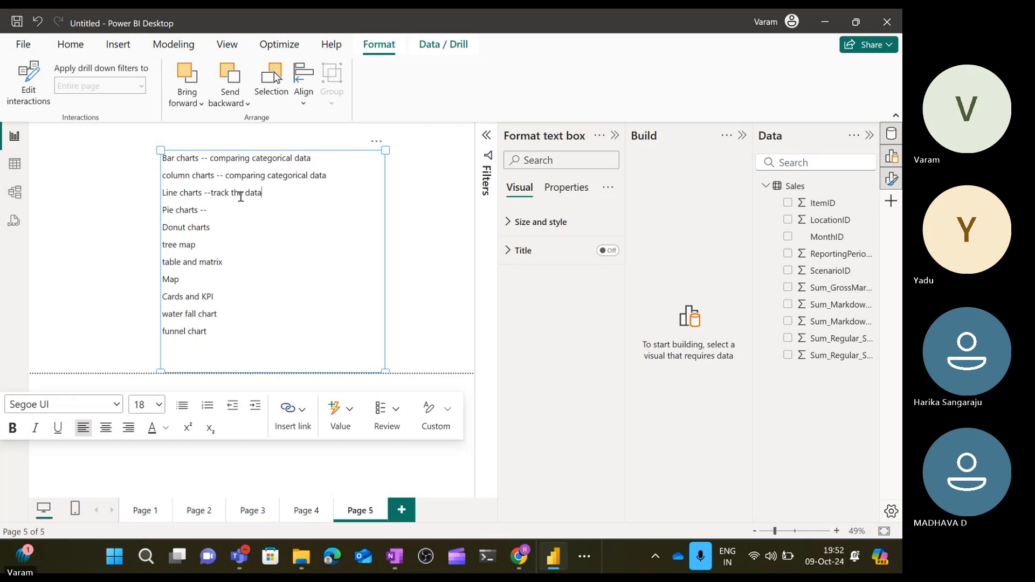
{"action": "type", "text": " over"}
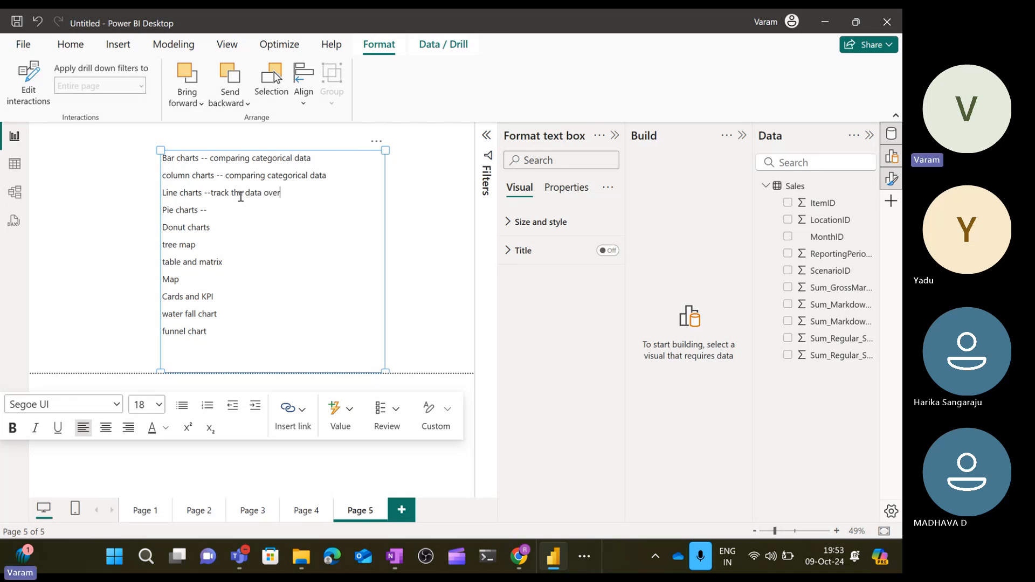
{"action": "type", "text": " the time"}
{"action": "left_click", "coordinate": [249, 217]}
Examine the monthly trend in the area chart of LocationID count on Page 3 and return to the line charts note on Page 5
{"action": "left_click", "coordinate": [257, 514]}
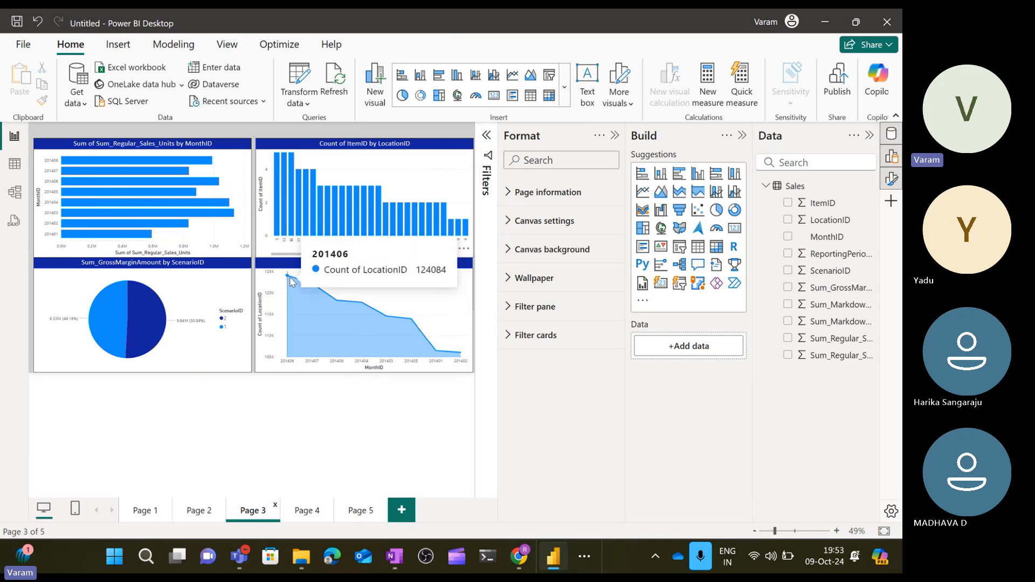
{"action": "mouse_move", "coordinate": [306, 289]}
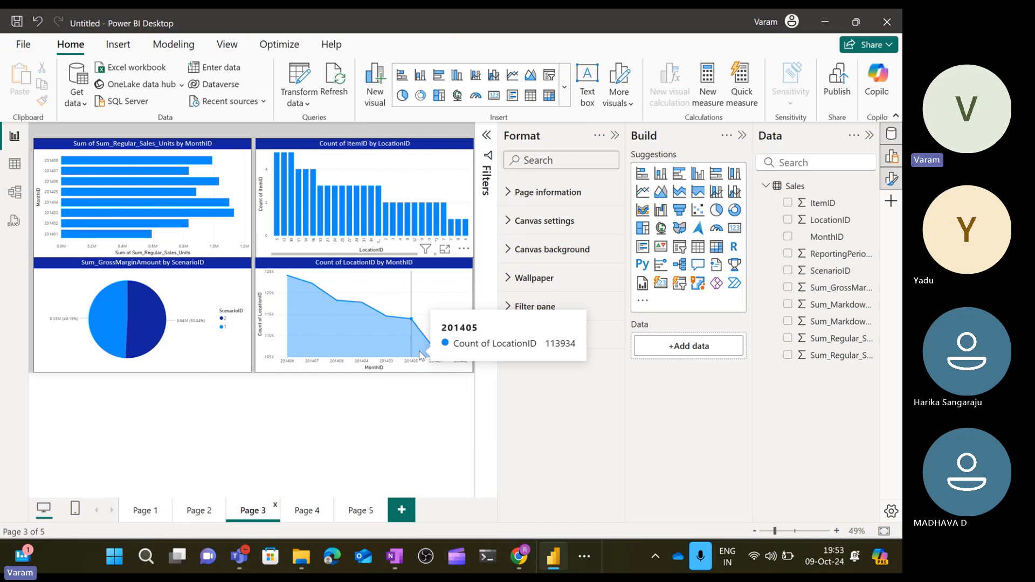
{"action": "left_click", "coordinate": [361, 511]}
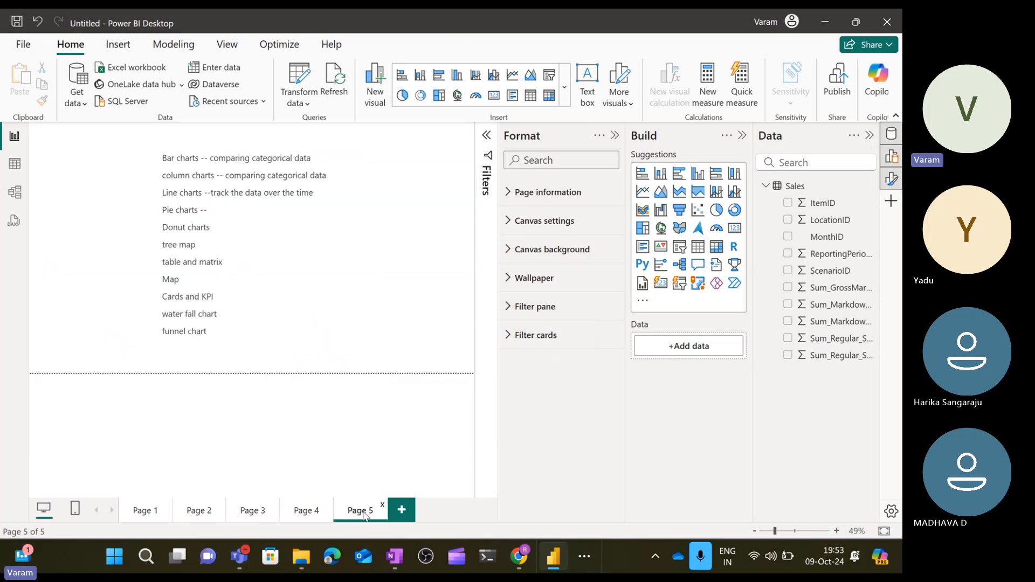
{"action": "left_click", "coordinate": [264, 192]}
{"action": "double_click", "coordinate": [267, 192]}
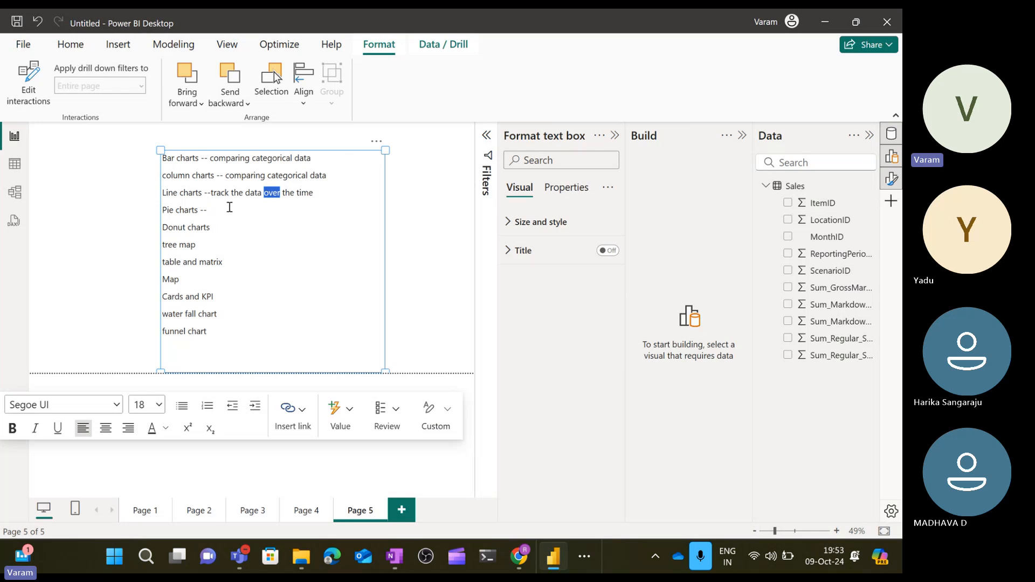
Append "--" to the "Donut charts" line
{"action": "left_click", "coordinate": [230, 207]}
{"action": "left_click", "coordinate": [222, 224]}
{"action": "type", "text": "--"}
Complete the "Pie charts --" line with "show proportion of or percentage"
{"action": "left_click", "coordinate": [234, 207]}
{"action": "type", "text": "show prop"}
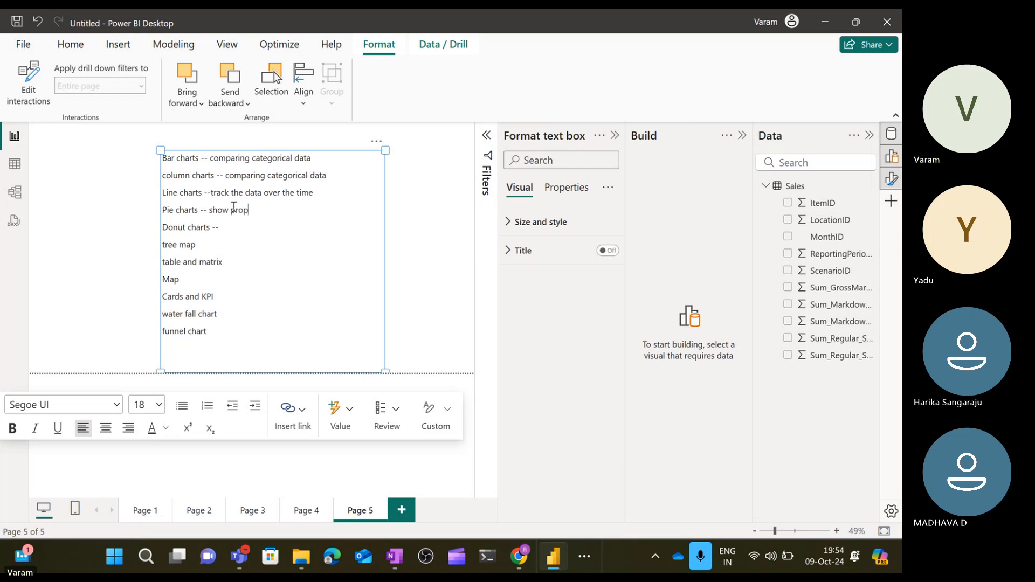
{"action": "type", "text": "ortion of or per"}
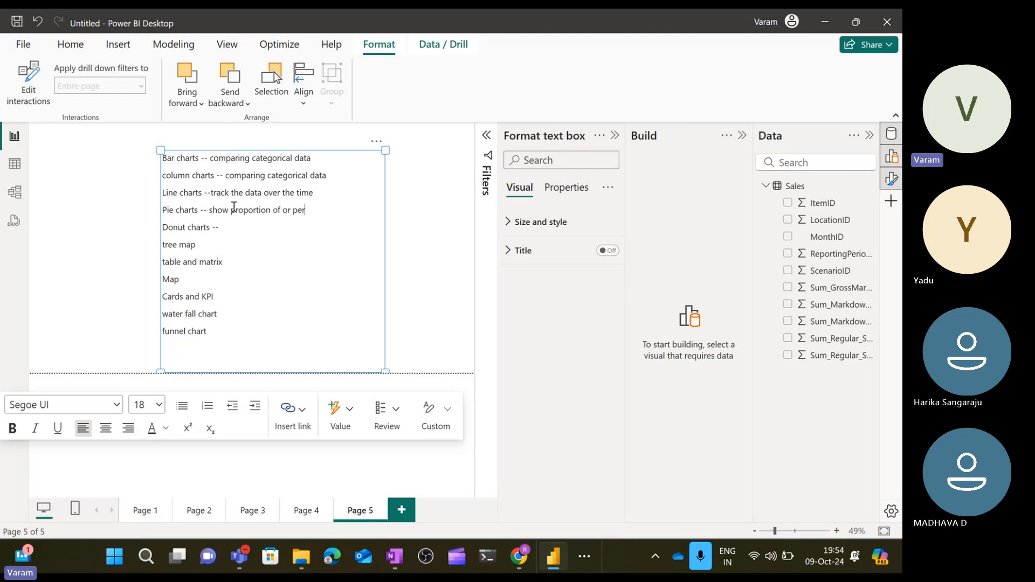
{"action": "type", "text": "ecenta"}
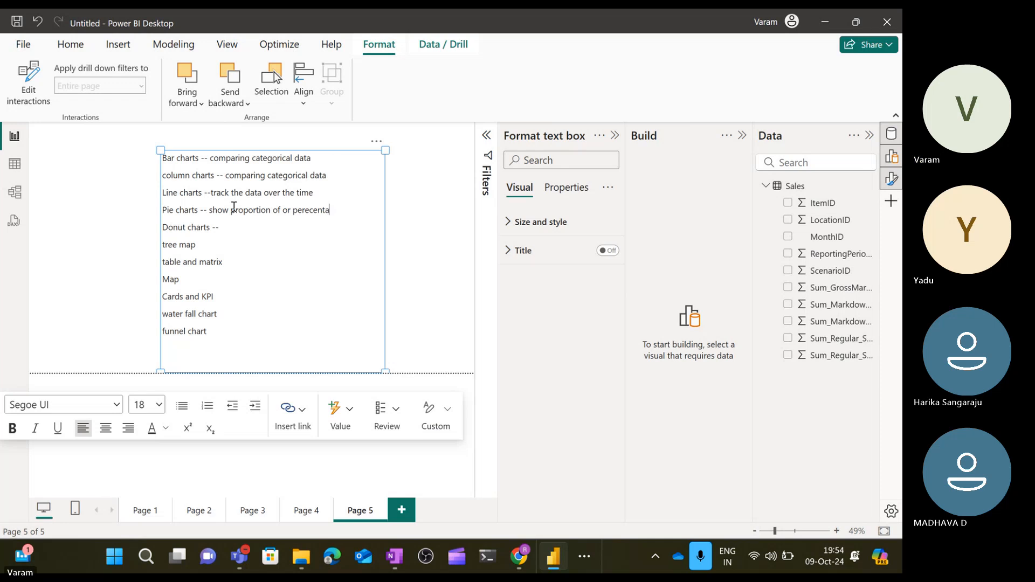
{"action": "type", "text": "ge"}
{"action": "key", "text": "BackSpace"}
{"action": "key", "text": "BackSpace"}
{"action": "key", "text": "BackSpace"}
{"action": "type", "text": "ce"}
{"action": "left_click", "coordinate": [306, 245]}
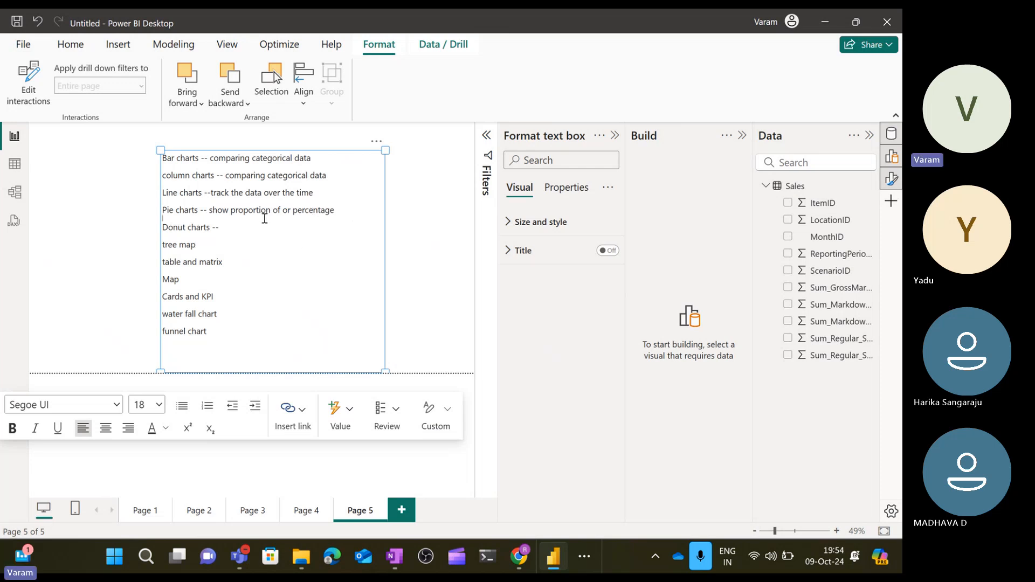
Copy the pie charts description "show proportion of or percentage" onto the end of the "Donut charts --" line
{"action": "left_click_drag", "start_coordinate": [338, 210], "coordinate": [210, 210]}
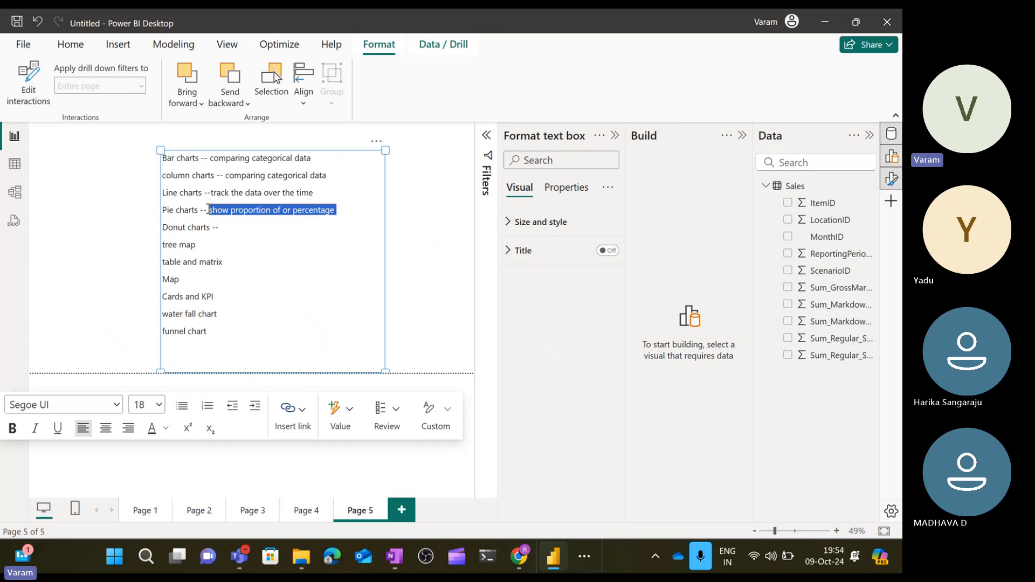
{"action": "left_click", "coordinate": [241, 228]}
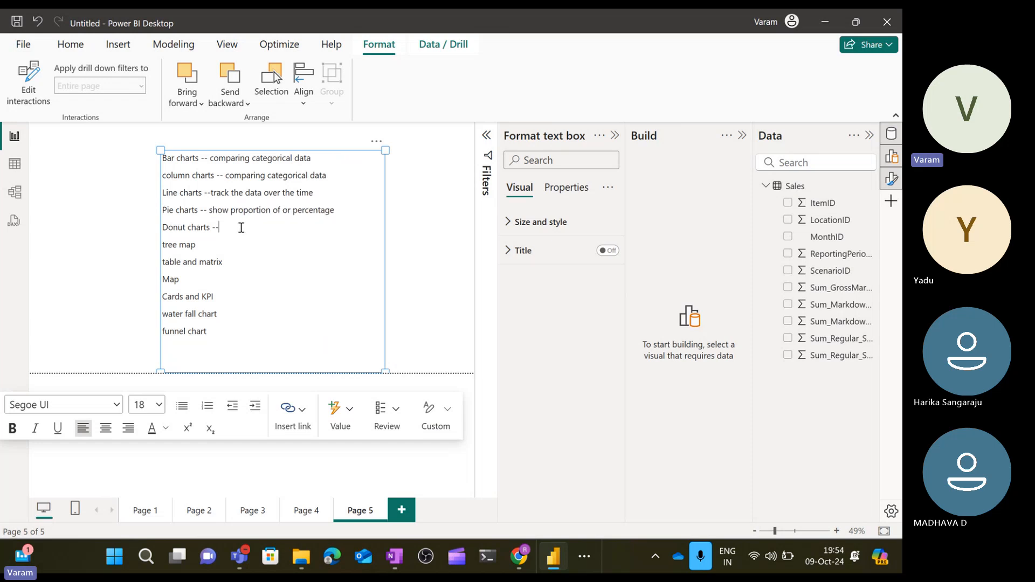
{"action": "type", "text": "show proportion of or percentage"}
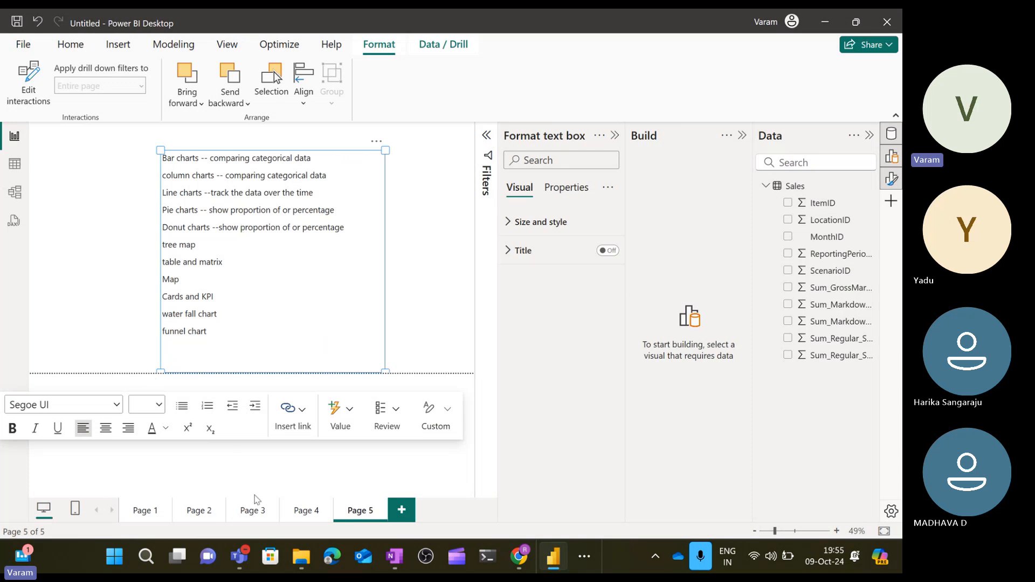
Inspect the share of each slice in the gross margin by ScenarioID pie chart on Page 3
{"action": "left_click", "coordinate": [254, 509]}
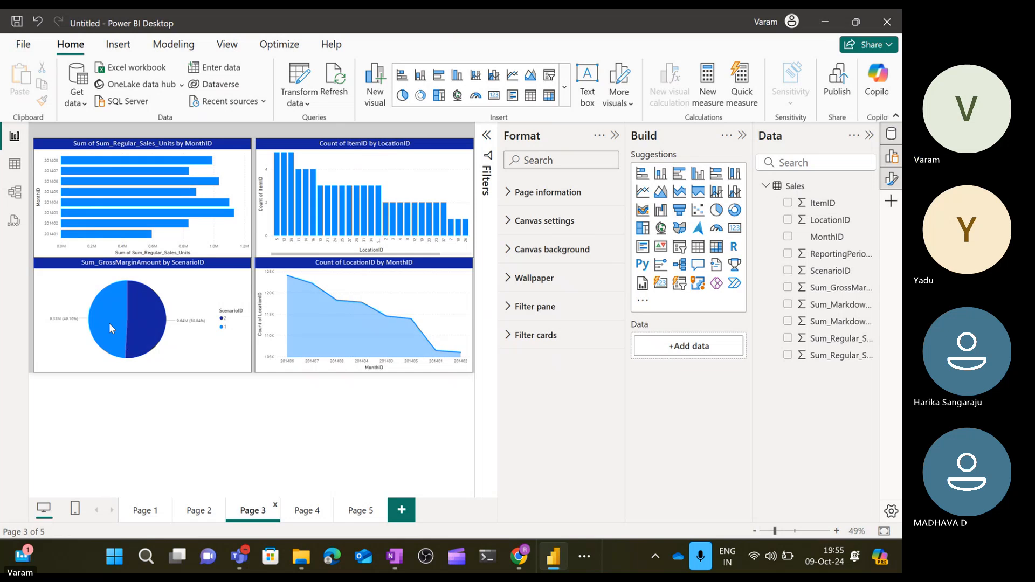
{"action": "mouse_move", "coordinate": [108, 325]}
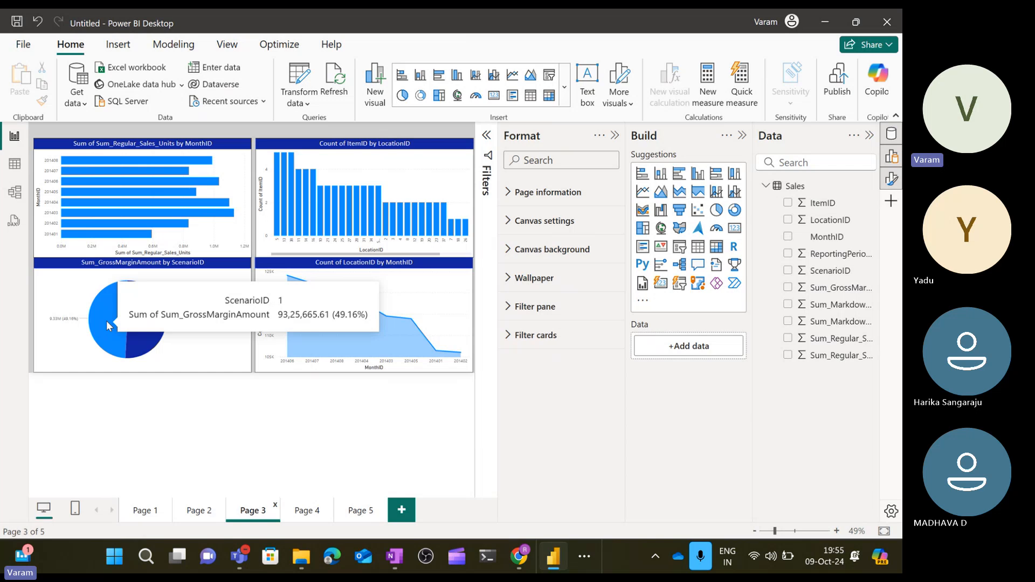
{"action": "mouse_move", "coordinate": [143, 332]}
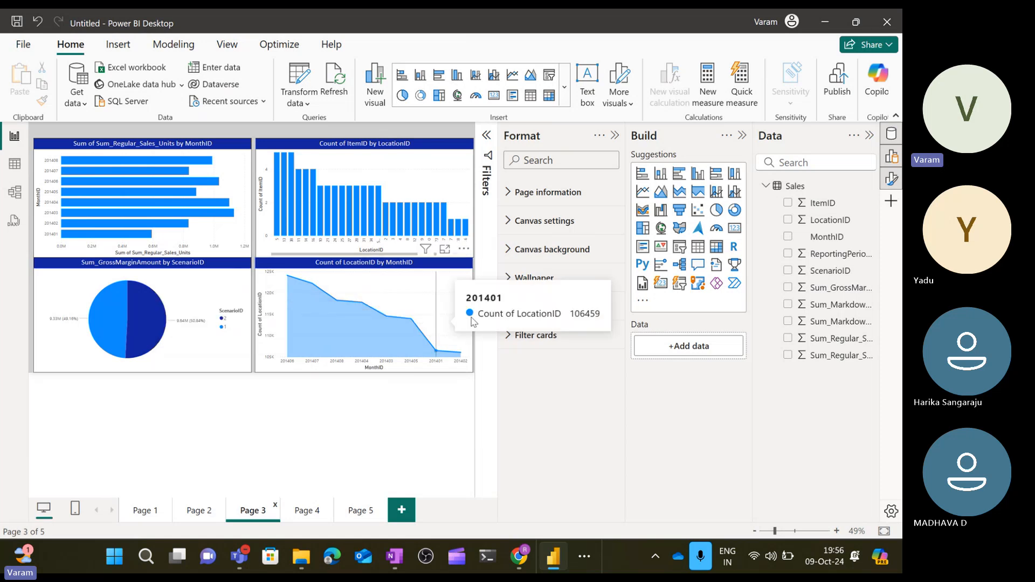
Switch the gross margin by ScenarioID pie chart to a donut chart for comparison and restore it as a pie chart
{"action": "left_click", "coordinate": [735, 211]}
{"action": "key", "text": "ctrl+z"}
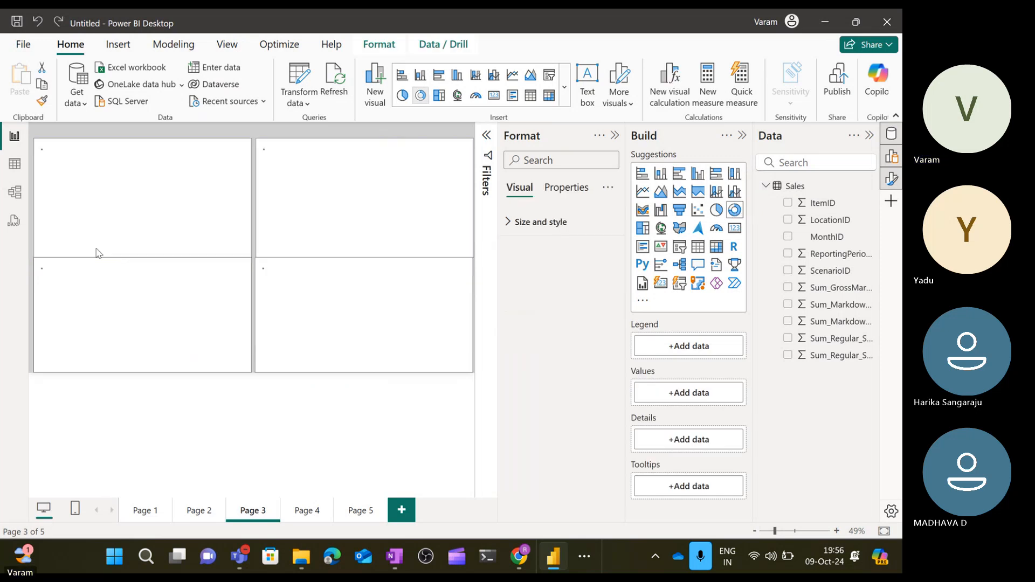
{"action": "left_click", "coordinate": [181, 285]}
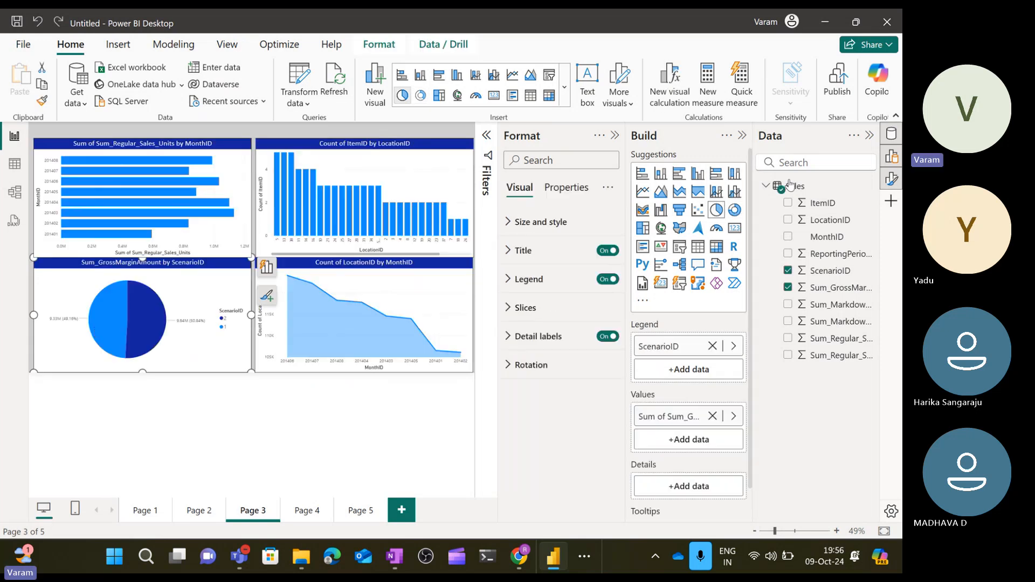
{"action": "left_click", "coordinate": [733, 215]}
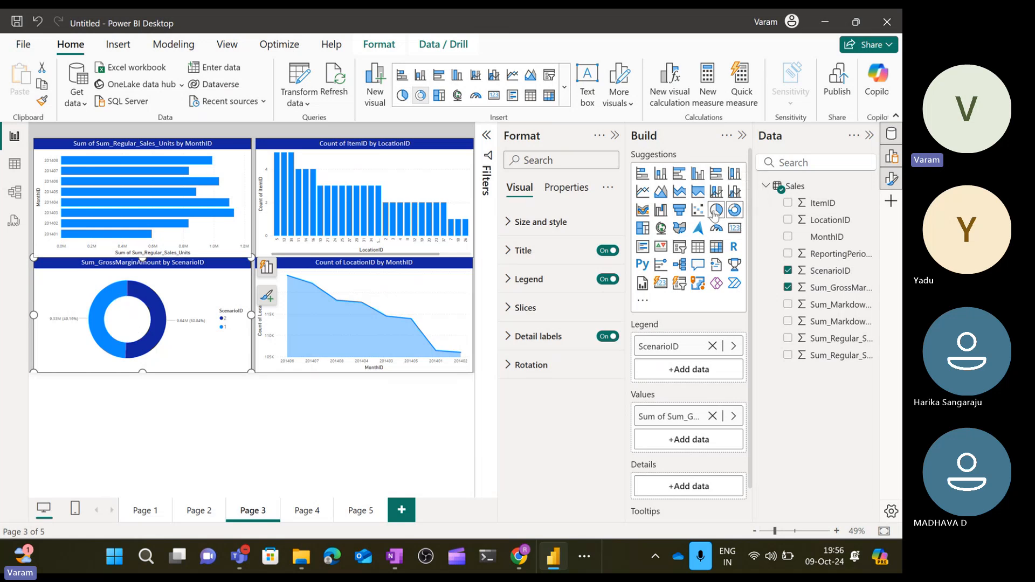
{"action": "left_click", "coordinate": [715, 213]}
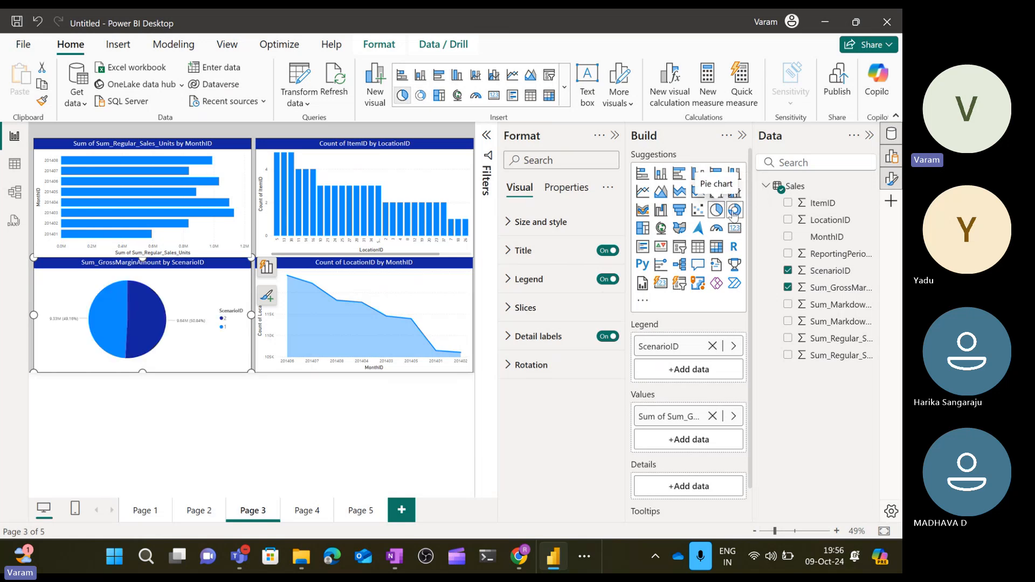
{"action": "left_click", "coordinate": [734, 211]}
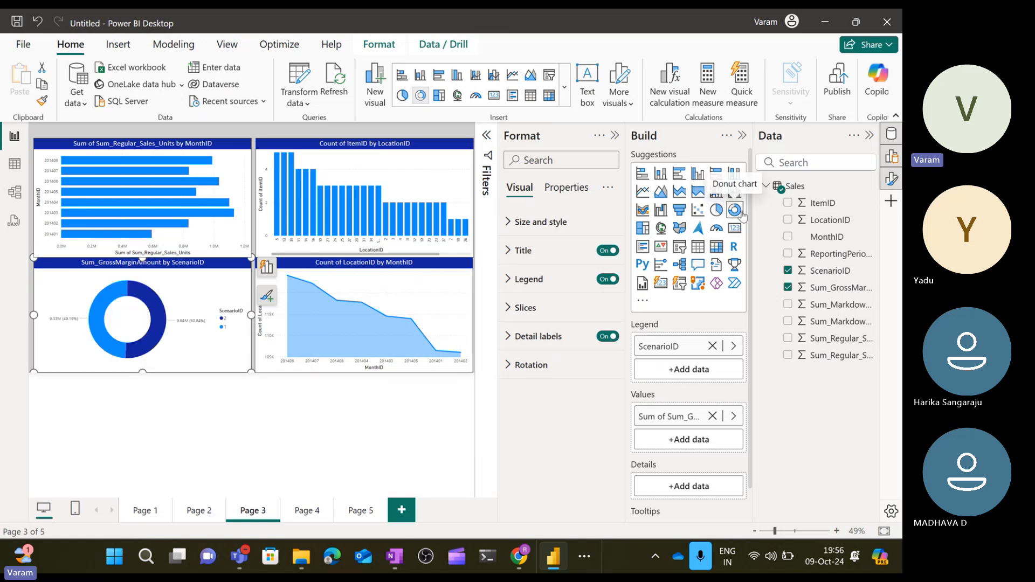
{"action": "left_click", "coordinate": [716, 211]}
{"action": "key", "text": "alt+Tab"}
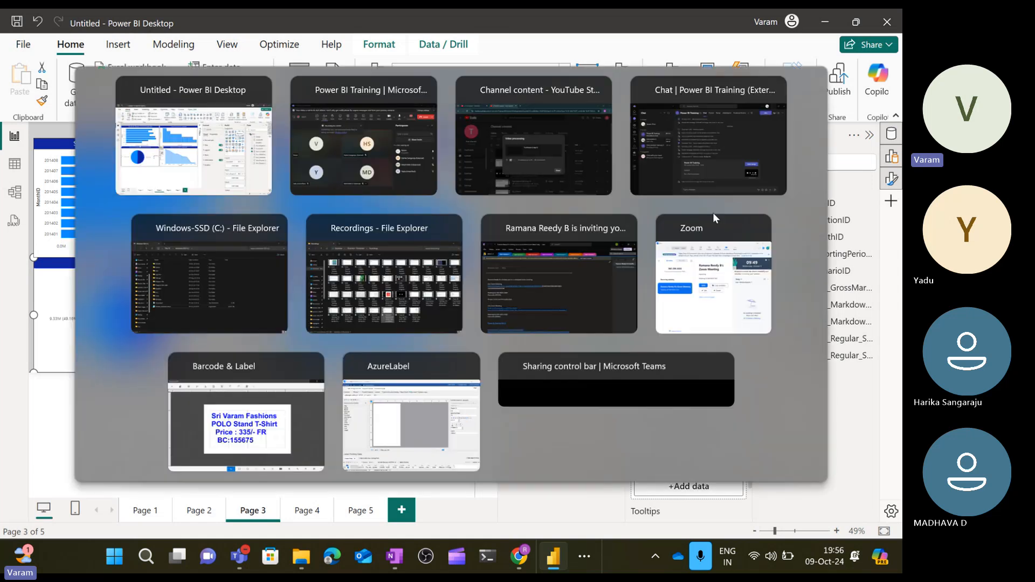
{"action": "key", "text": "alt+Tab"}
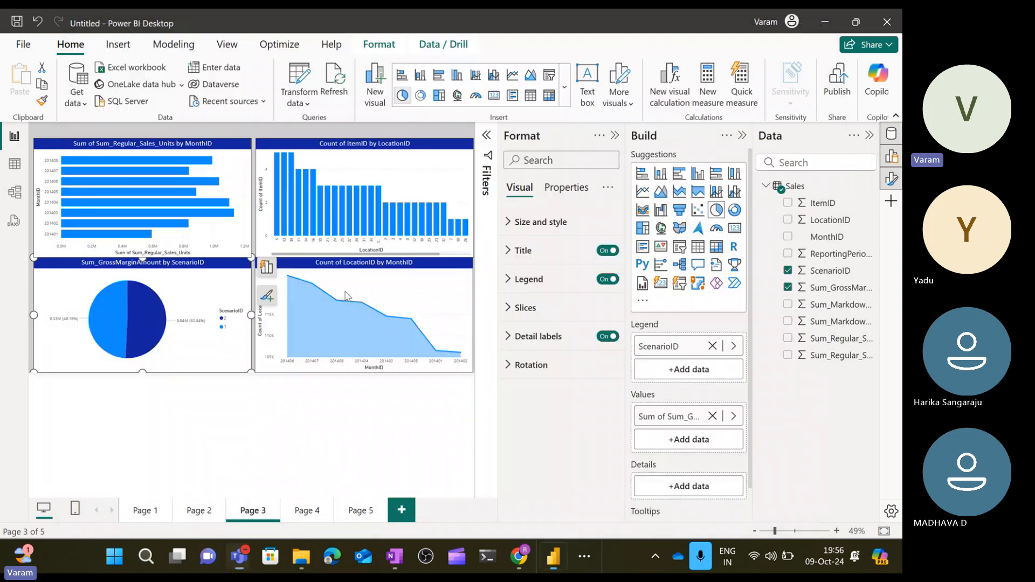
Return to the chart list on Page 5 and complete the "tree map" line with "-- nested rectangles"
{"action": "left_click", "coordinate": [359, 509]}
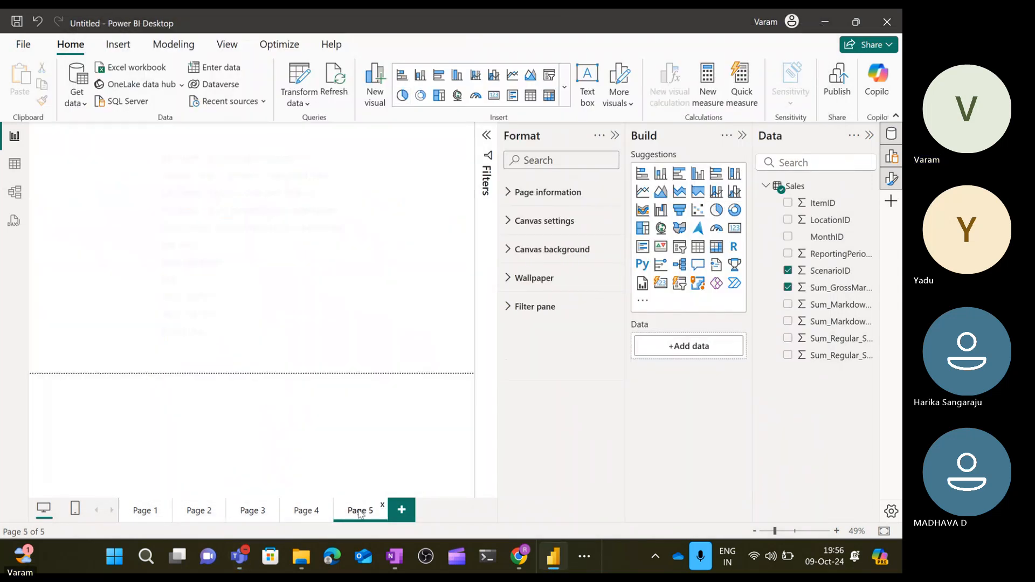
{"action": "left_click", "coordinate": [219, 244]}
{"action": "type", "text": "--"}
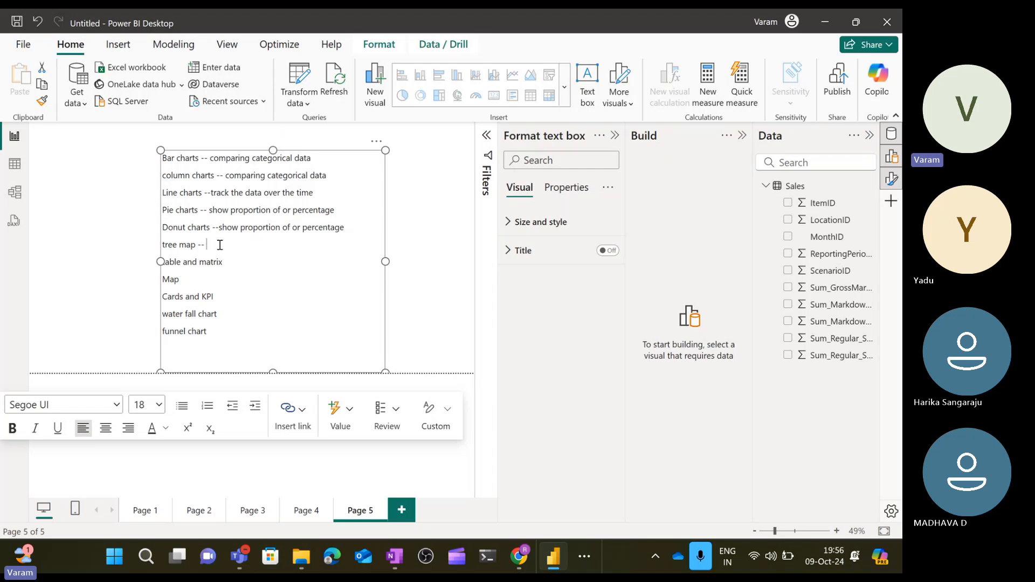
{"action": "type", "text": "nested re"}
{"action": "type", "text": "ctagnge"}
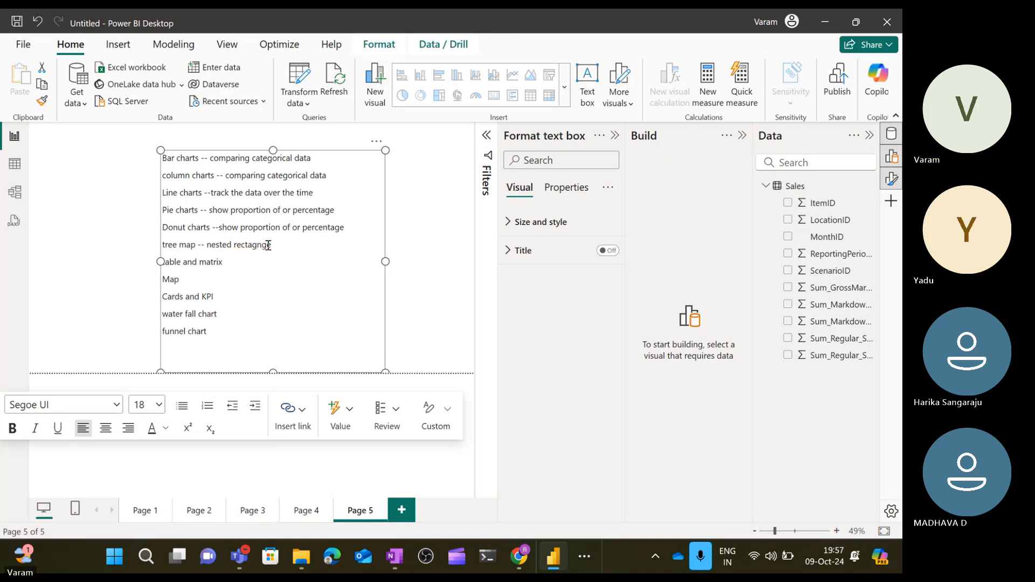
{"action": "key", "text": "BackSpace"}
{"action": "key", "text": "BackSpace"}
{"action": "key", "text": "BackSpace"}
{"action": "key", "text": "BackSpace"}
{"action": "key", "text": "BackSpace"}
{"action": "type", "text": "ngles"}
{"action": "left_click", "coordinate": [444, 253]}
Add a new report page, insert an empty treemap visual and increase its width and height
{"action": "left_click", "coordinate": [402, 509]}
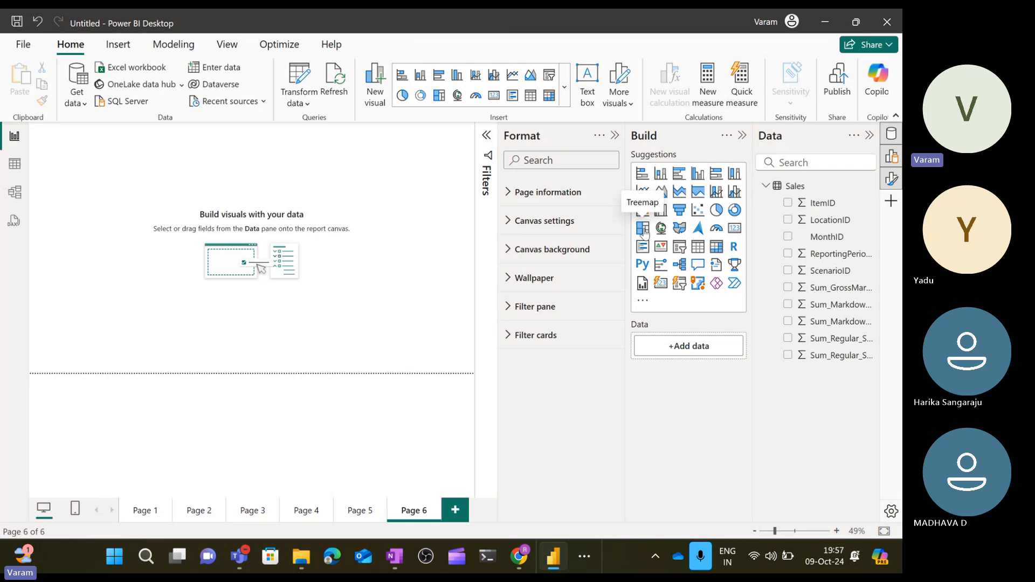
{"action": "left_click", "coordinate": [643, 228]}
{"action": "left_click_drag", "start_coordinate": [90, 142], "coordinate": [300, 249]}
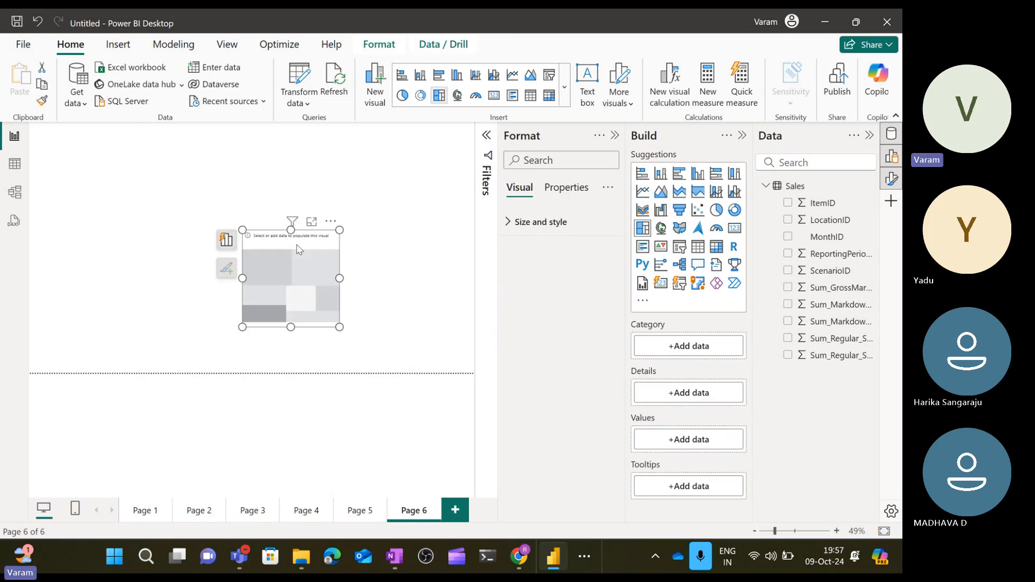
{"action": "left_click_drag", "start_coordinate": [242, 278], "coordinate": [185, 279]}
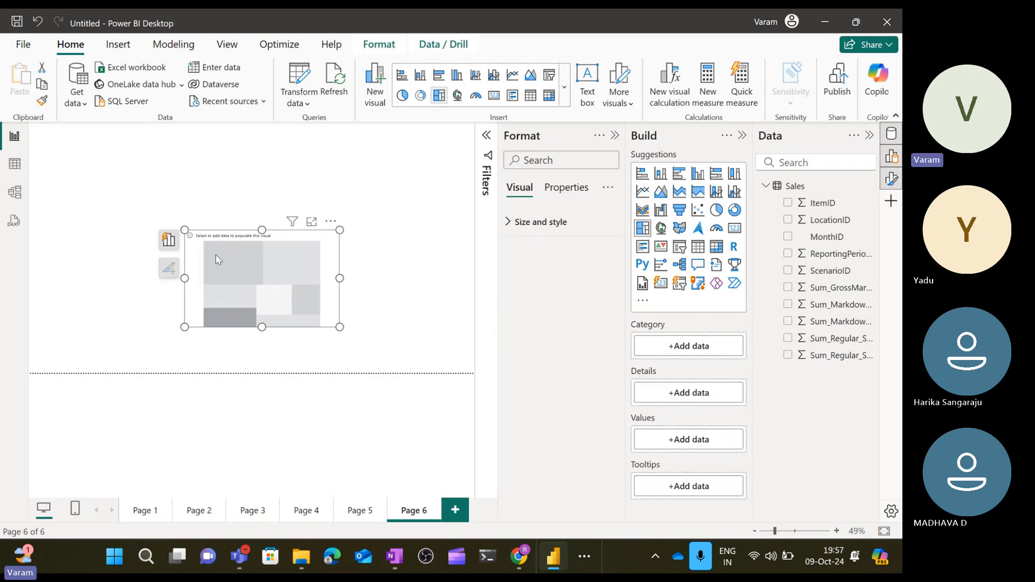
{"action": "left_click", "coordinate": [264, 226]}
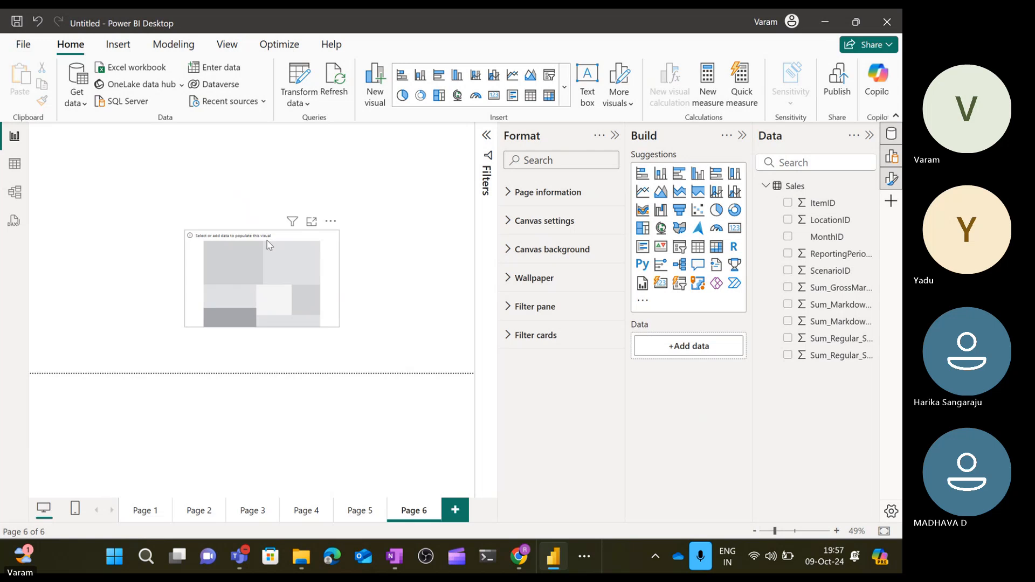
{"action": "left_click", "coordinate": [265, 238]}
{"action": "left_click_drag", "start_coordinate": [261, 229], "coordinate": [262, 169]}
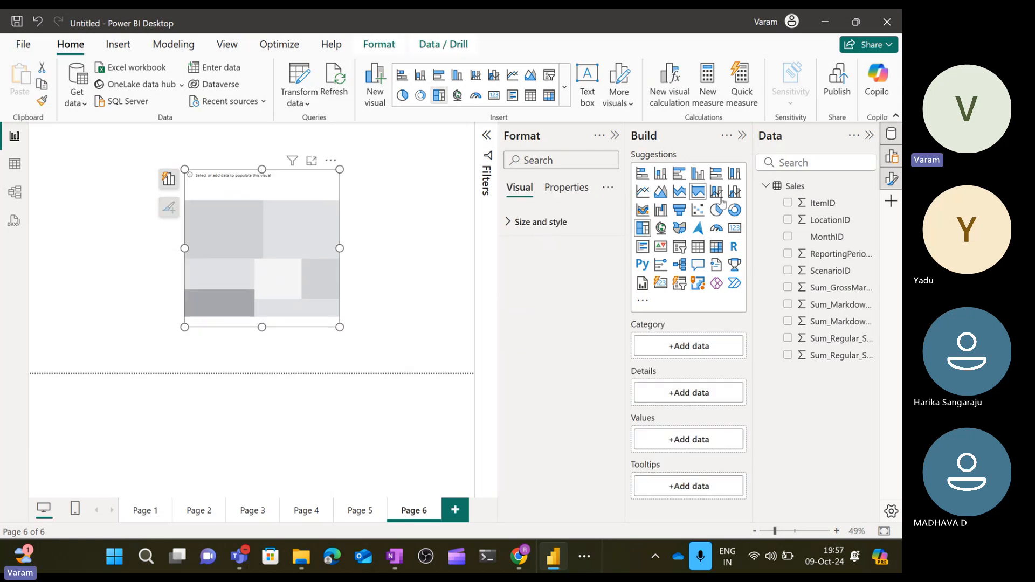
Assign MonthID as the treemap's category and Sum_Regular_Sales_Dollars as its details and values, and enlarge the visual to the page's right edge
{"action": "left_click_drag", "start_coordinate": [830, 240], "coordinate": [696, 350]}
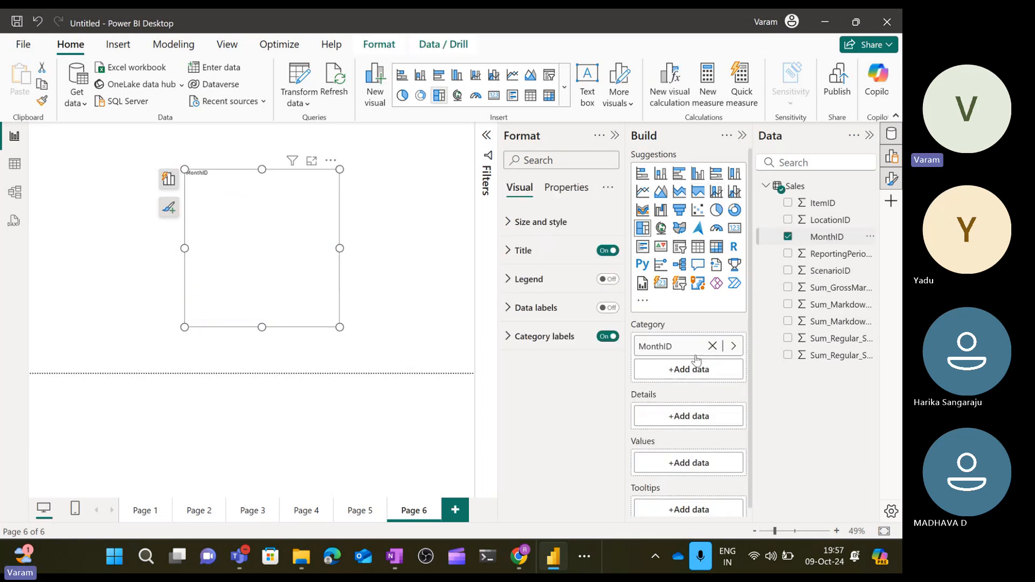
{"action": "left_click_drag", "start_coordinate": [830, 339], "coordinate": [720, 416]}
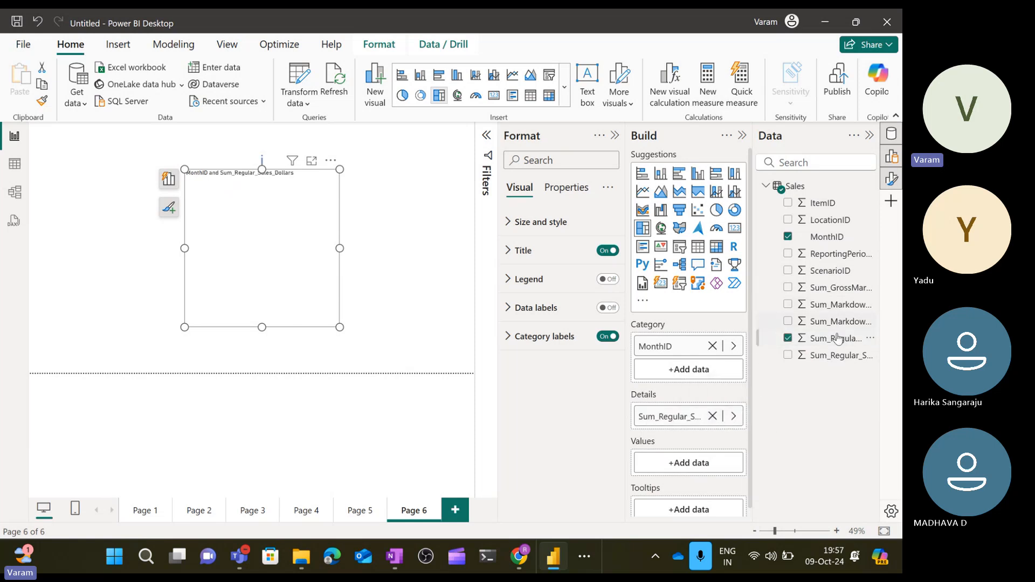
{"action": "left_click_drag", "start_coordinate": [837, 338], "coordinate": [668, 459]}
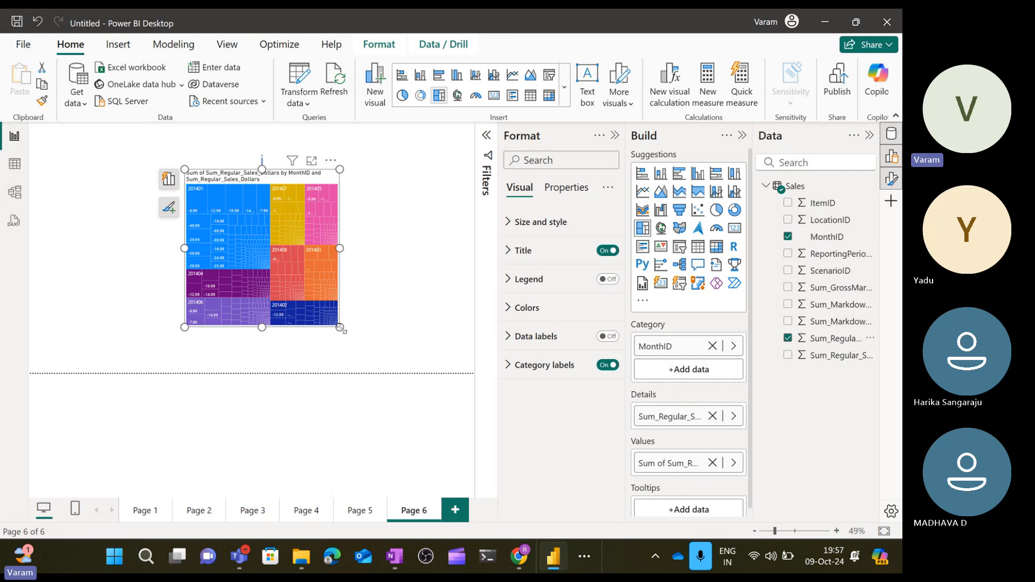
{"action": "left_click_drag", "start_coordinate": [341, 328], "coordinate": [470, 346]}
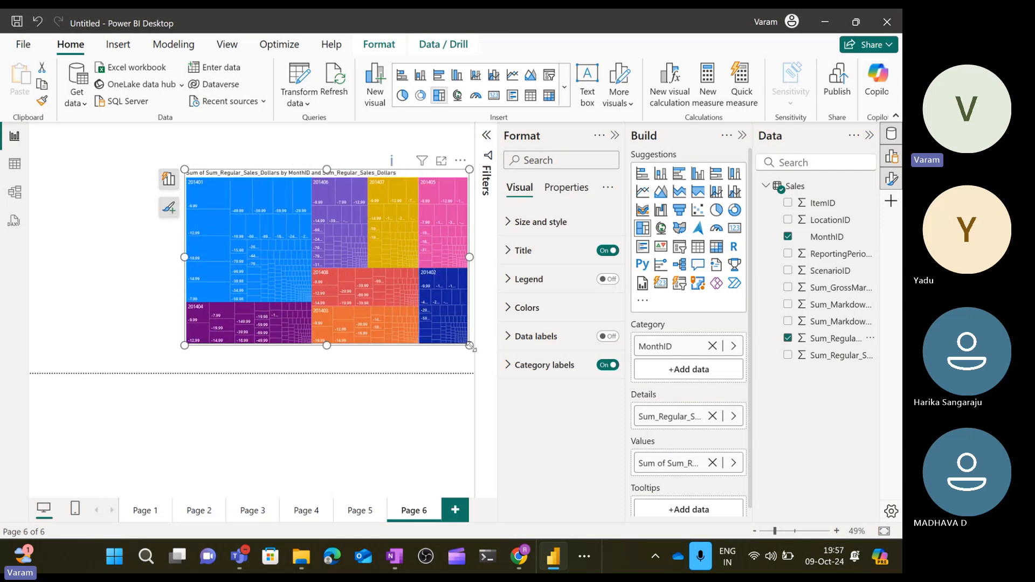
{"action": "left_click", "coordinate": [705, 561]}
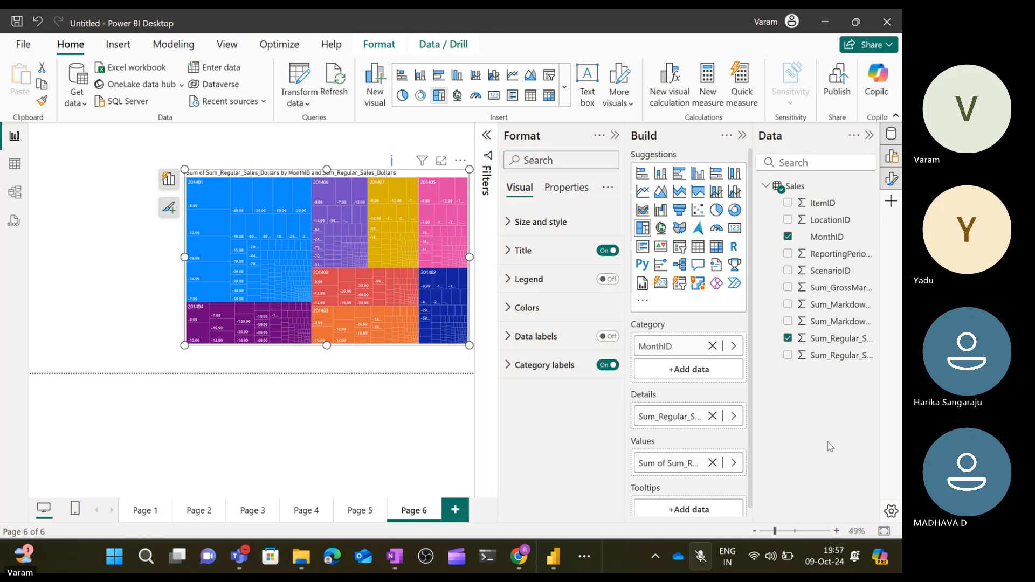
{"action": "left_click", "coordinate": [704, 567]}
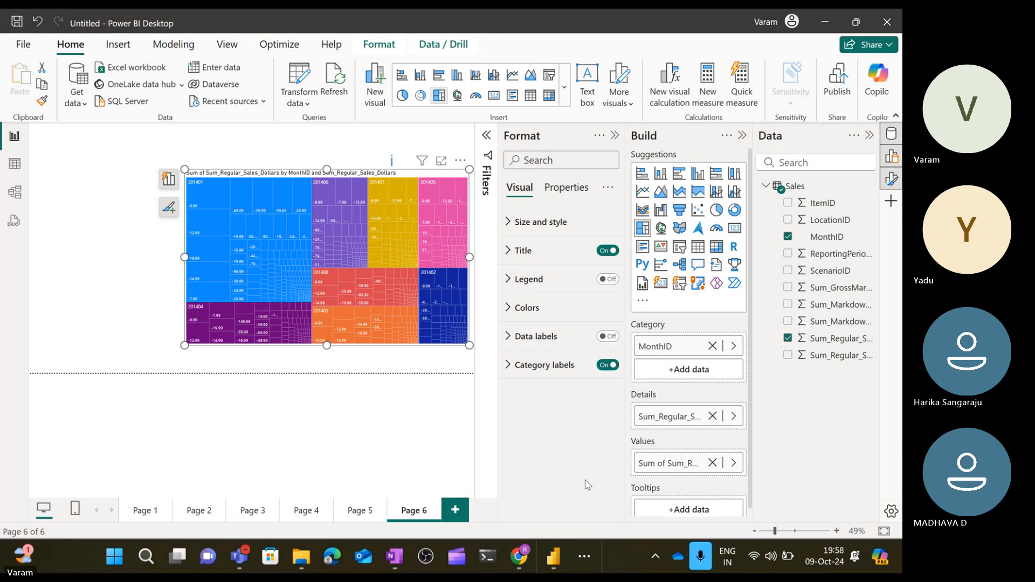
{"action": "left_click", "coordinate": [704, 560]}
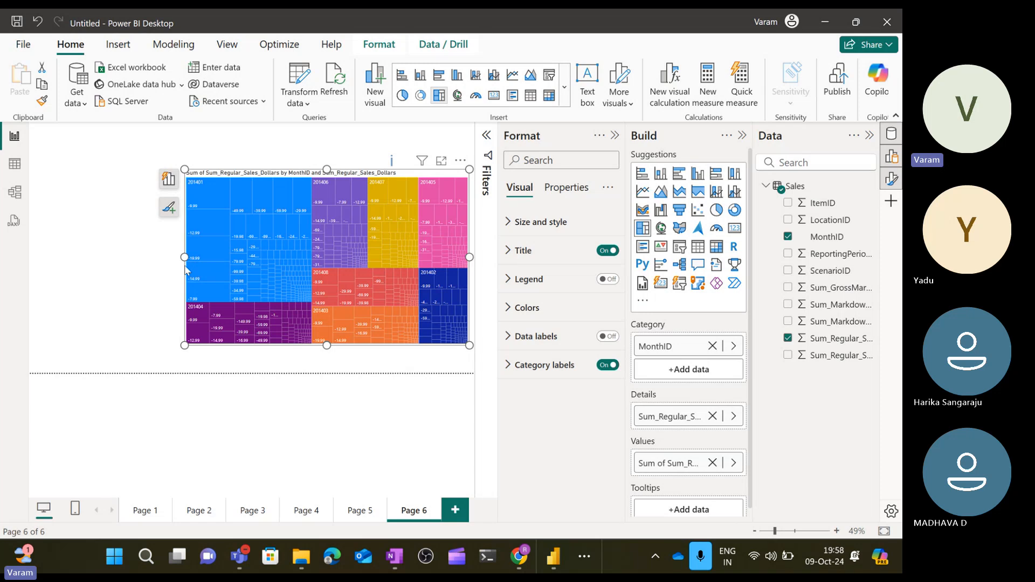
Extend the treemap toward the page's left and upper edges and inspect the details of a 201401 rectangle
{"action": "left_click_drag", "start_coordinate": [185, 257], "coordinate": [64, 253]}
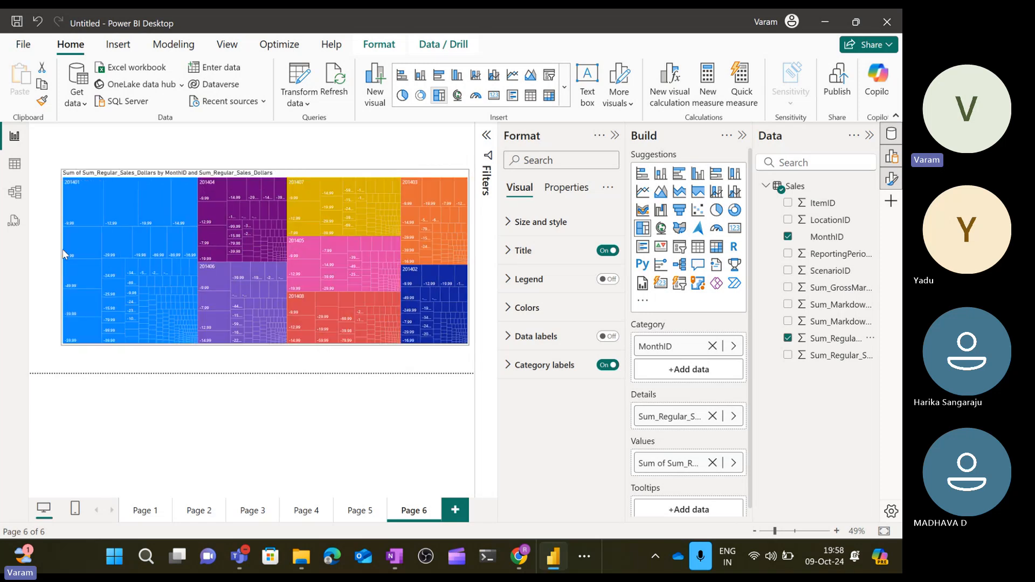
{"action": "left_click_drag", "start_coordinate": [264, 170], "coordinate": [259, 144]}
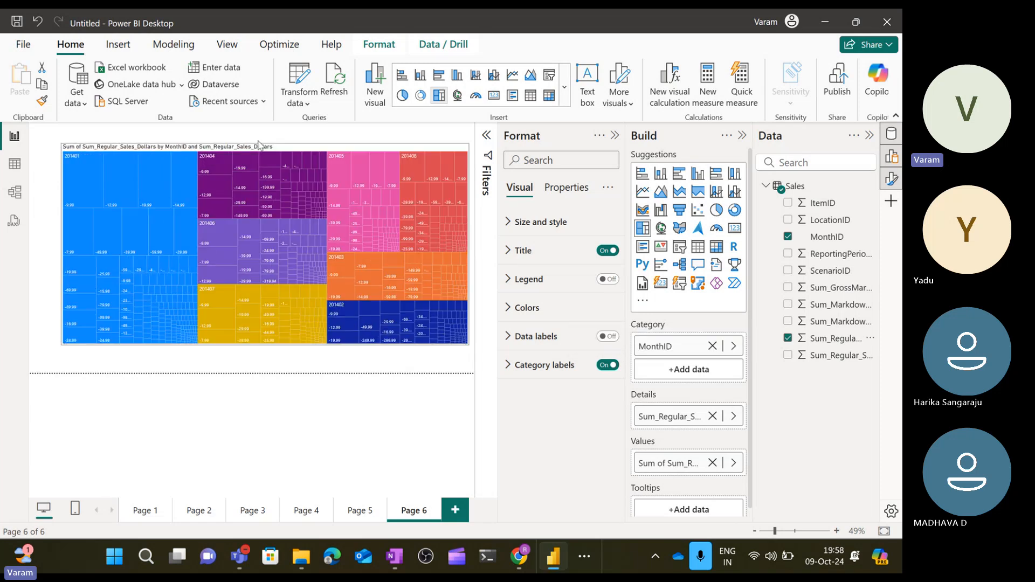
{"action": "mouse_move", "coordinate": [92, 181]}
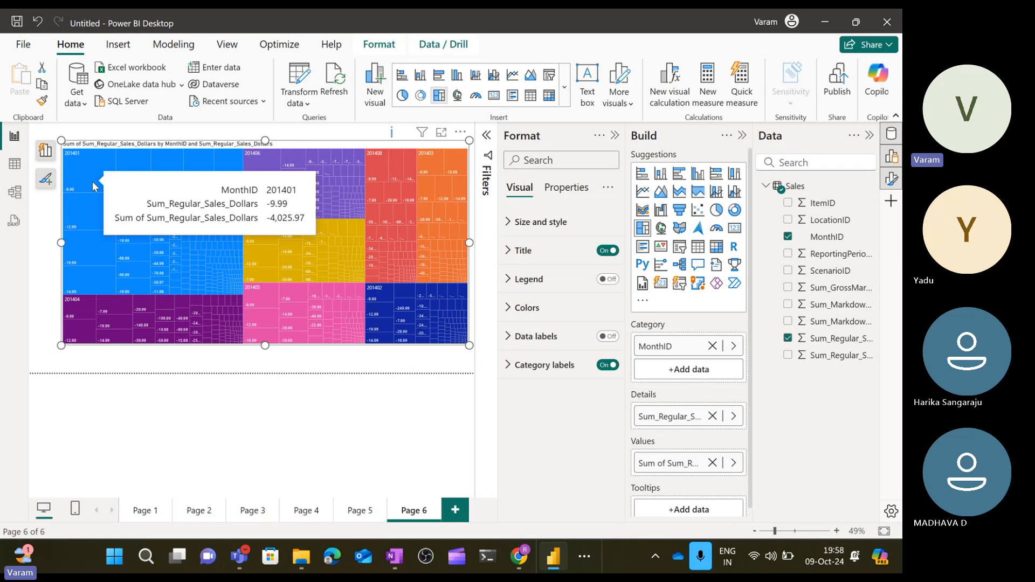
Highlight three individual rectangles, one after another, within the treemap's 201401 group
{"action": "left_click", "coordinate": [92, 181]}
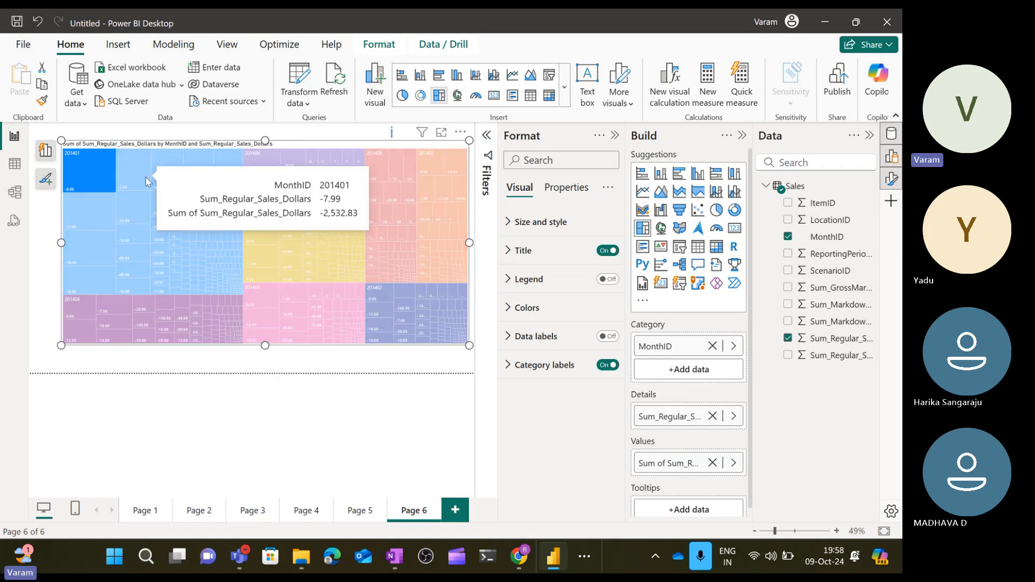
{"action": "left_click", "coordinate": [147, 181]}
{"action": "left_click", "coordinate": [161, 176]}
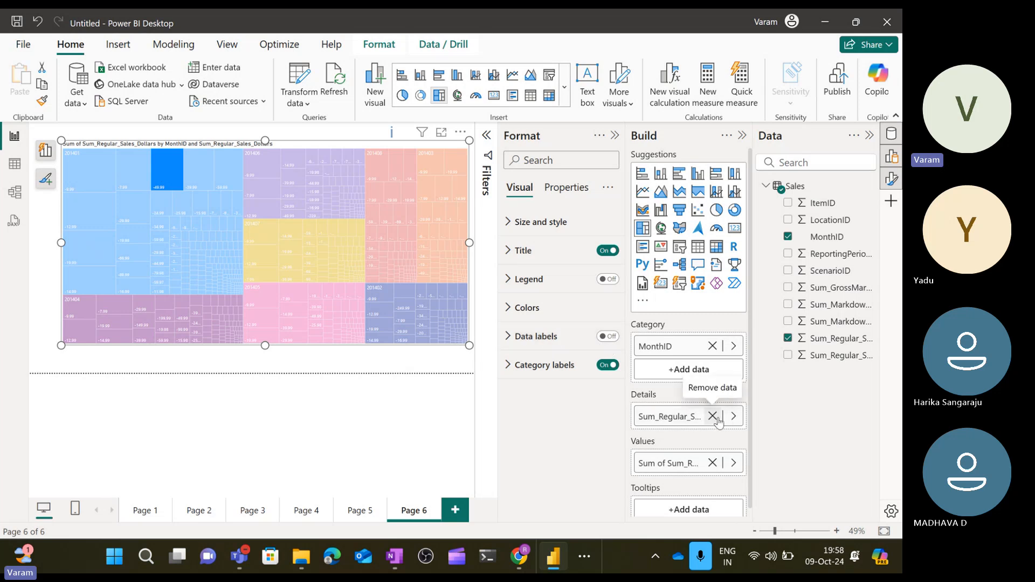
Remove Sum_Regular_Sales_Dollars from the treemap's details, keeping it as the values, and reselect the visual without any highlight
{"action": "left_click", "coordinate": [713, 418]}
{"action": "left_click", "coordinate": [326, 365]}
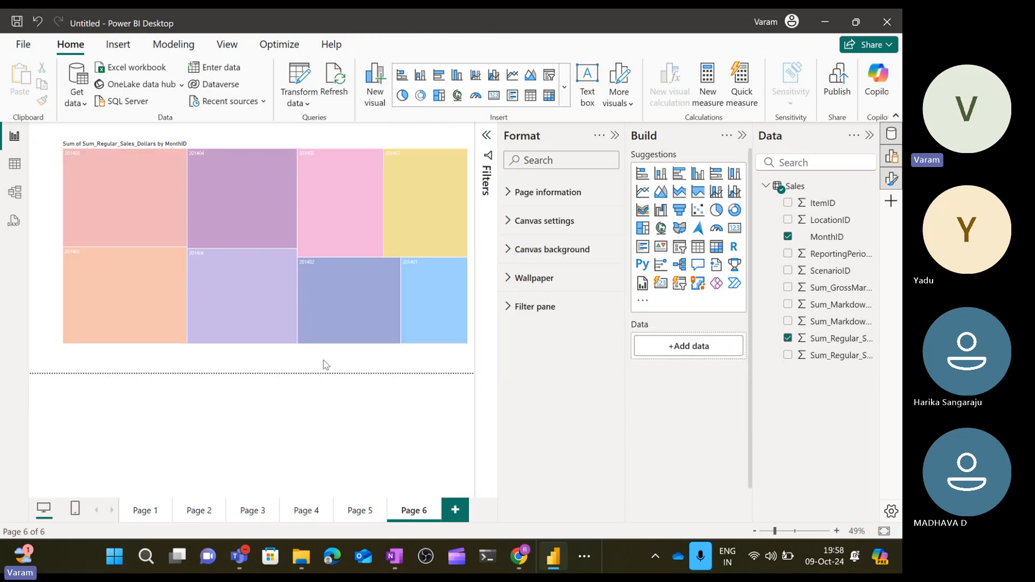
{"action": "left_click", "coordinate": [210, 201]}
{"action": "left_click", "coordinate": [210, 201]}
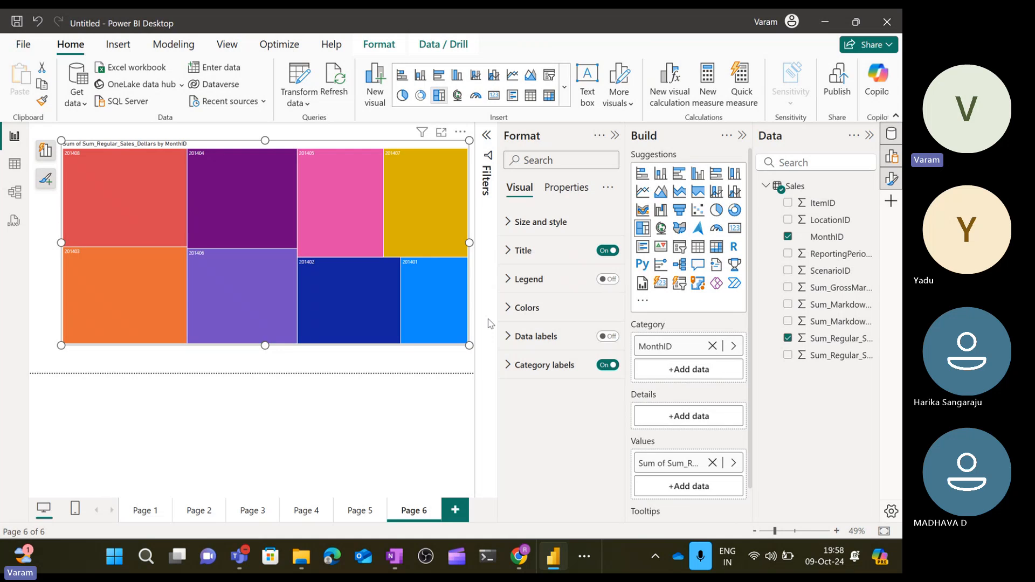
Inspect the regular sales dollars of each month's rectangle in the treemap
{"action": "mouse_move", "coordinate": [152, 232]}
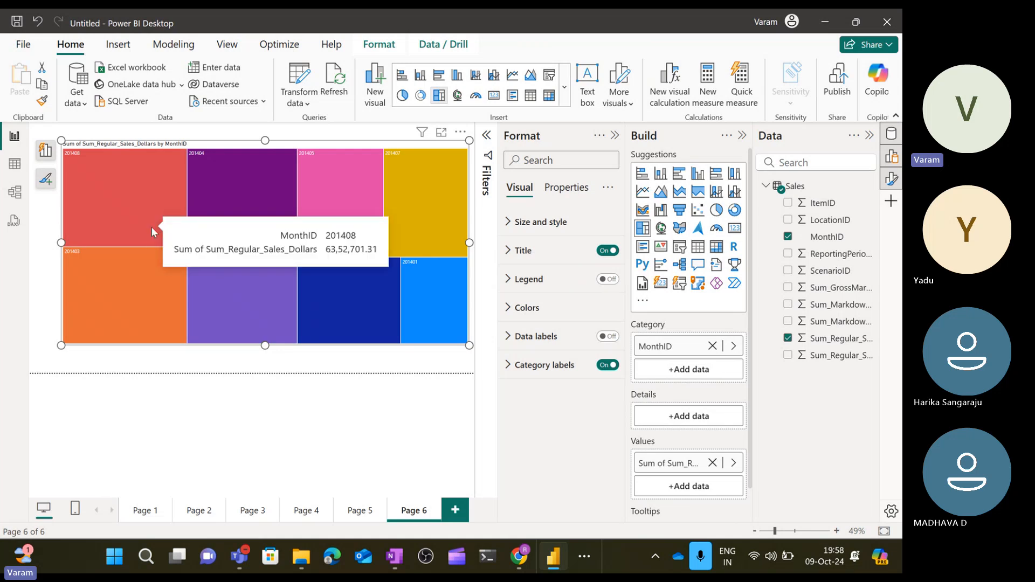
{"action": "mouse_move", "coordinate": [144, 286]}
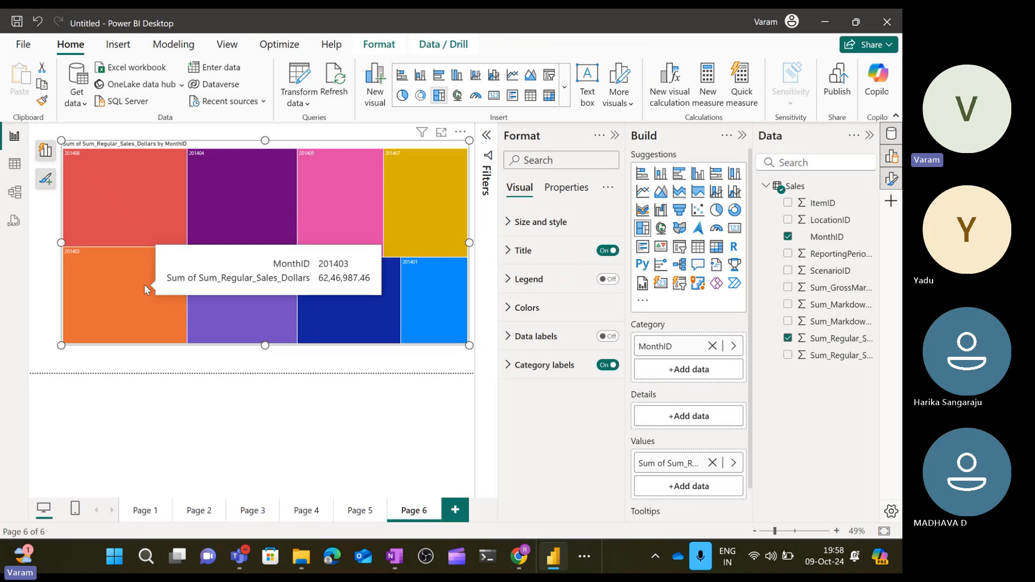
{"action": "mouse_move", "coordinate": [220, 192]}
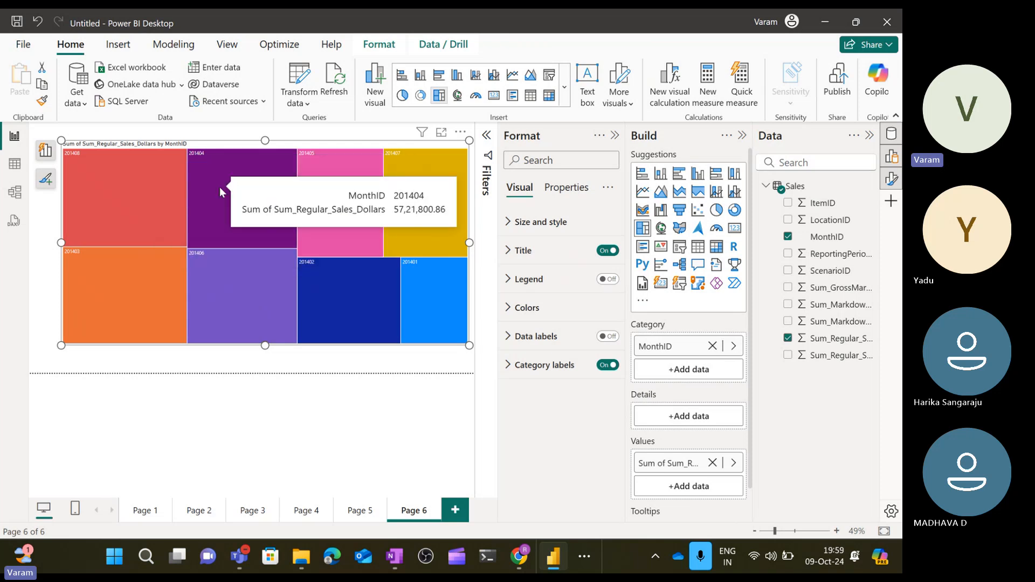
{"action": "mouse_move", "coordinate": [242, 278]}
{"action": "mouse_move", "coordinate": [324, 202]}
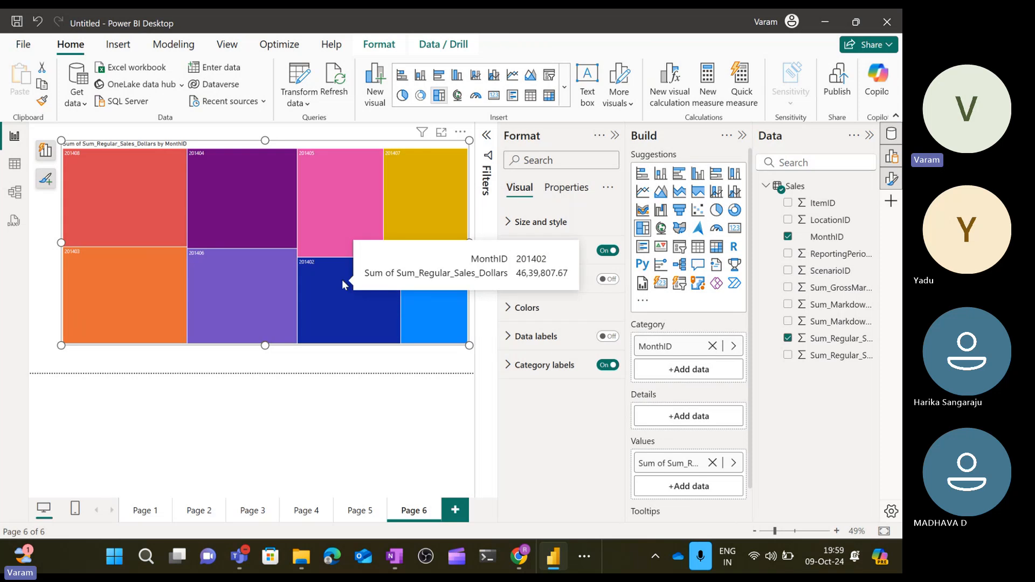
{"action": "mouse_move", "coordinate": [421, 198]}
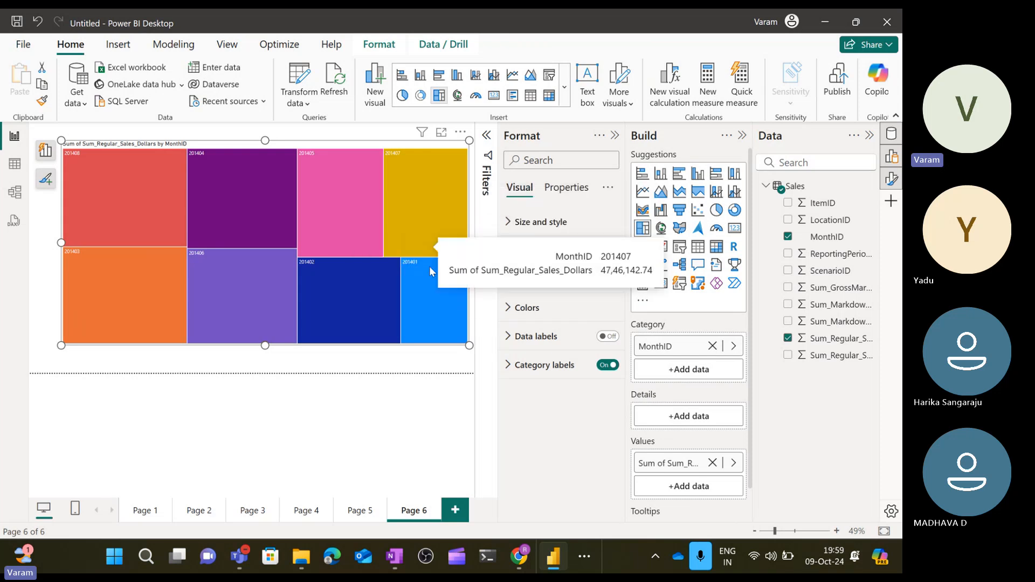
{"action": "mouse_move", "coordinate": [428, 307]}
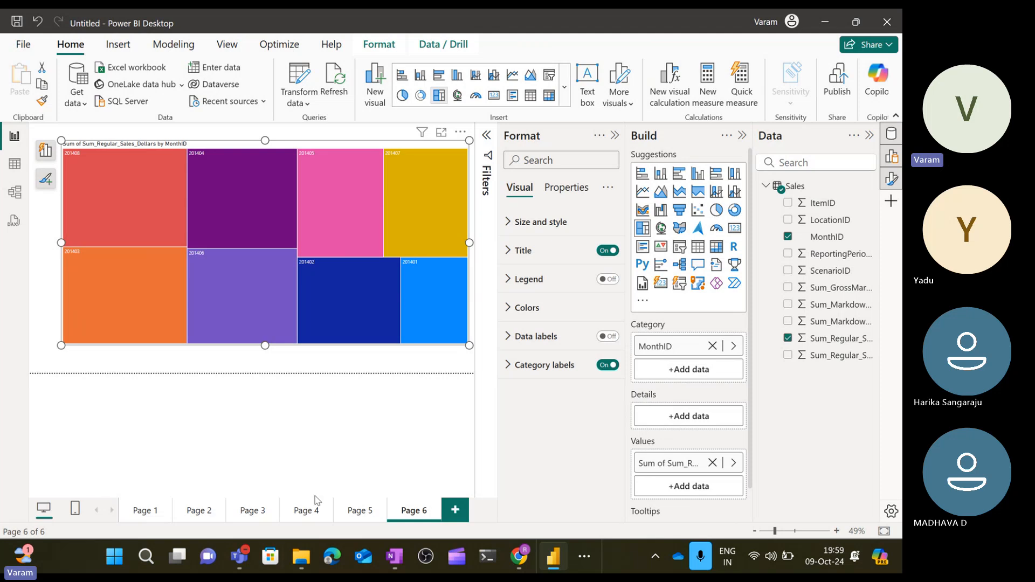
Return to the chart list on Page 5 and append "--" to the "table and matrix" line
{"action": "left_click", "coordinate": [357, 510]}
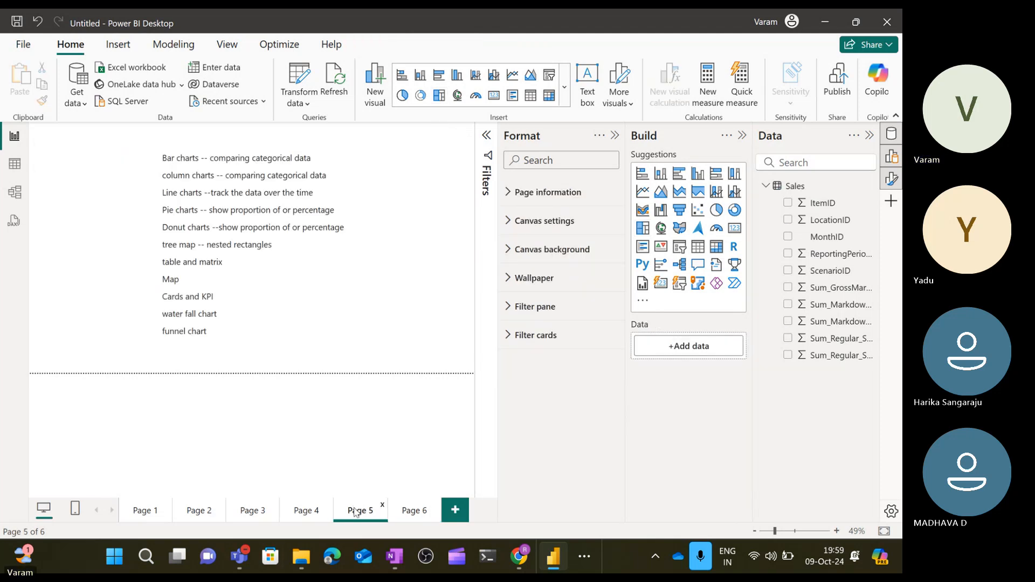
{"action": "left_click", "coordinate": [309, 267]}
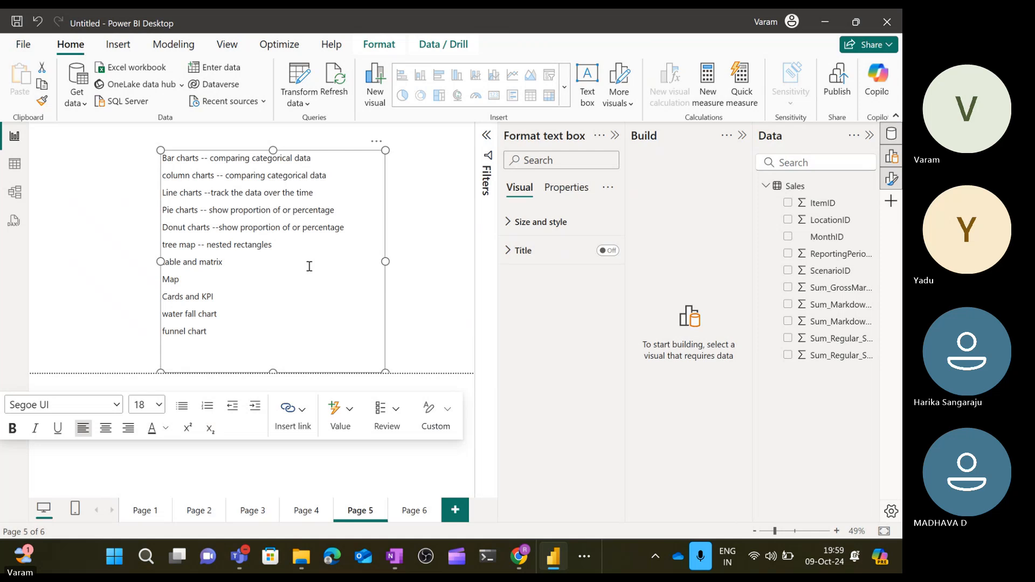
{"action": "type", "text": "--"}
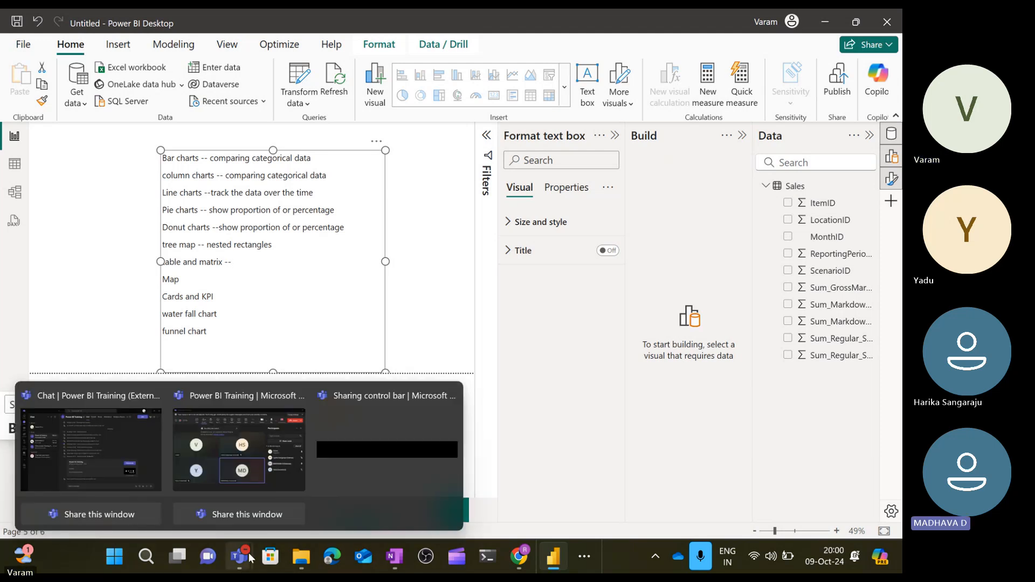
Dismiss the recording notice in the Teams meeting window, and return to Power BI Desktop to view the charts on Page 3
{"action": "left_click", "coordinate": [263, 419]}
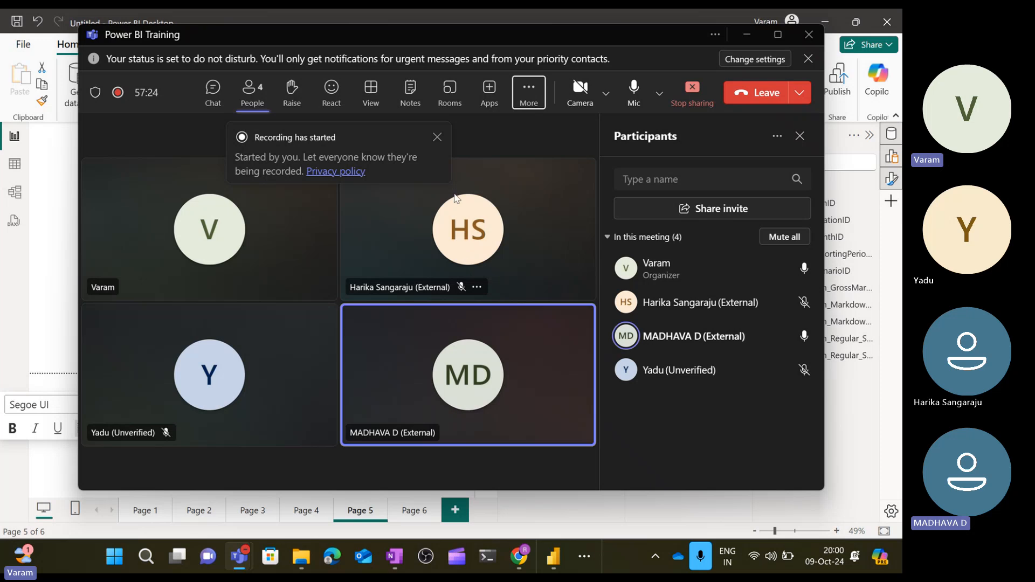
{"action": "left_click", "coordinate": [437, 138]}
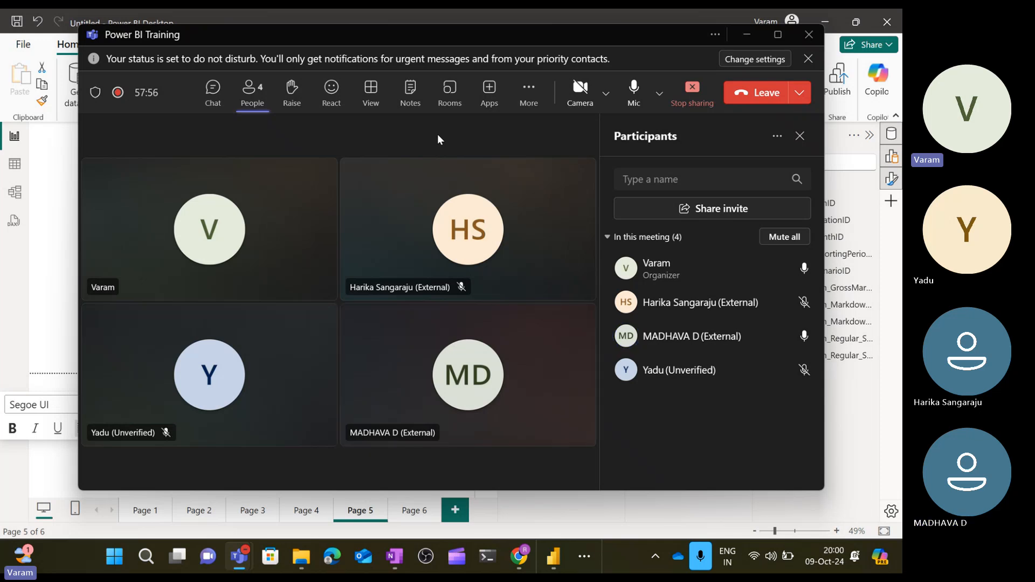
{"action": "left_click", "coordinate": [254, 509]}
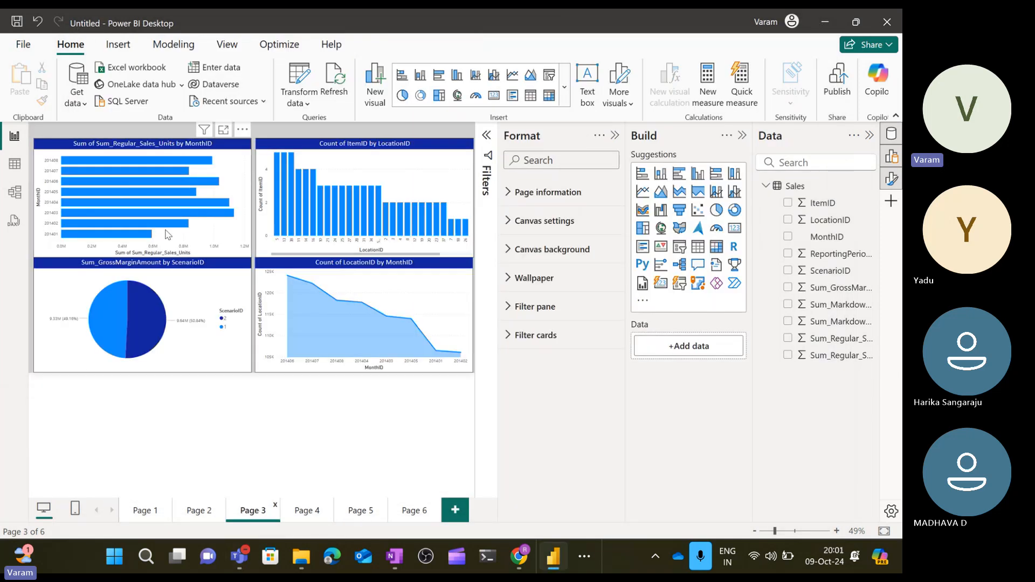
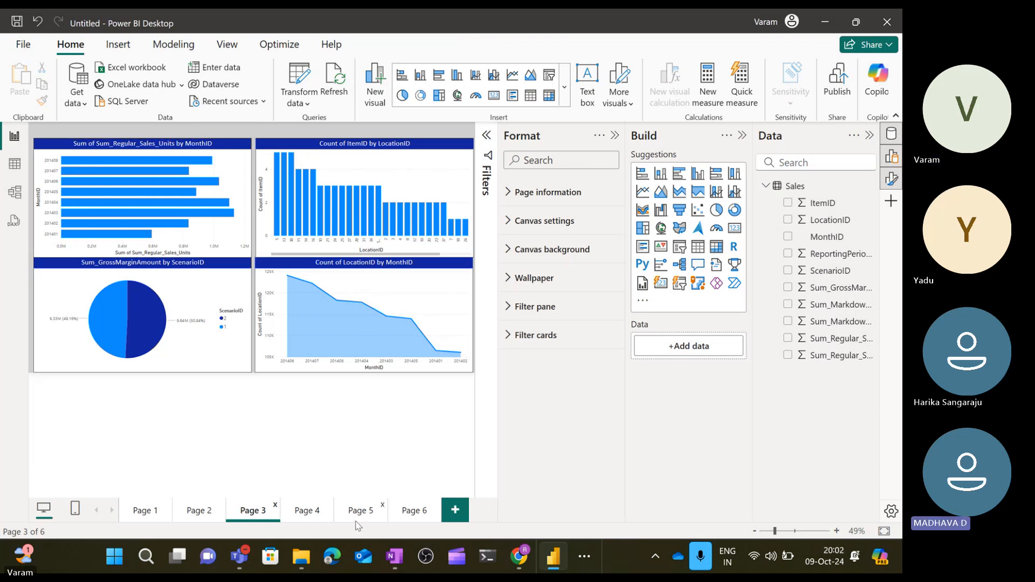
On Page 5, append "--" to the "funnel chart", "water fall chart", "Cards and KPI" and "Map" lines
{"action": "left_click", "coordinate": [362, 509]}
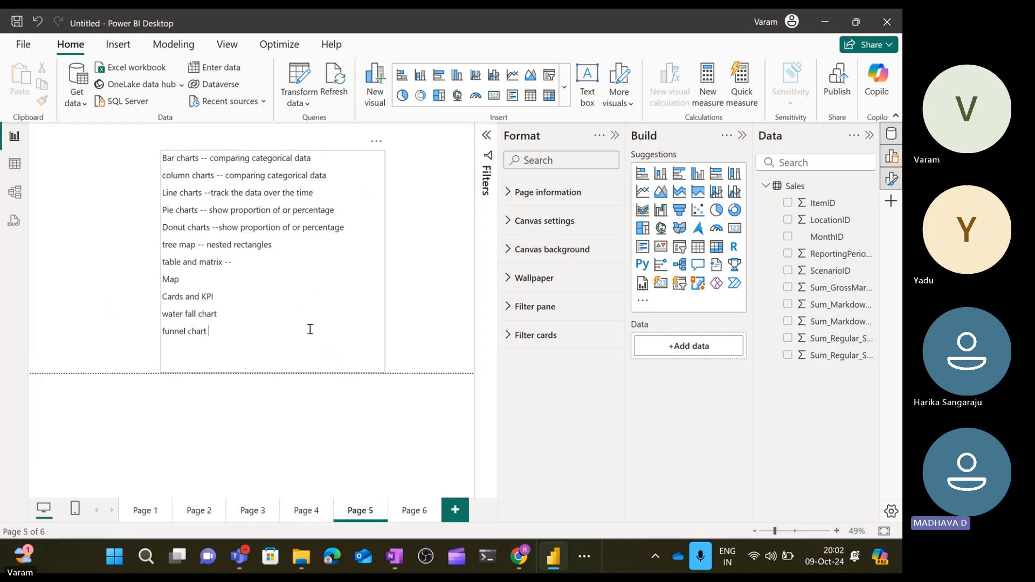
{"action": "left_click", "coordinate": [310, 329]}
{"action": "type", "text": "--"}
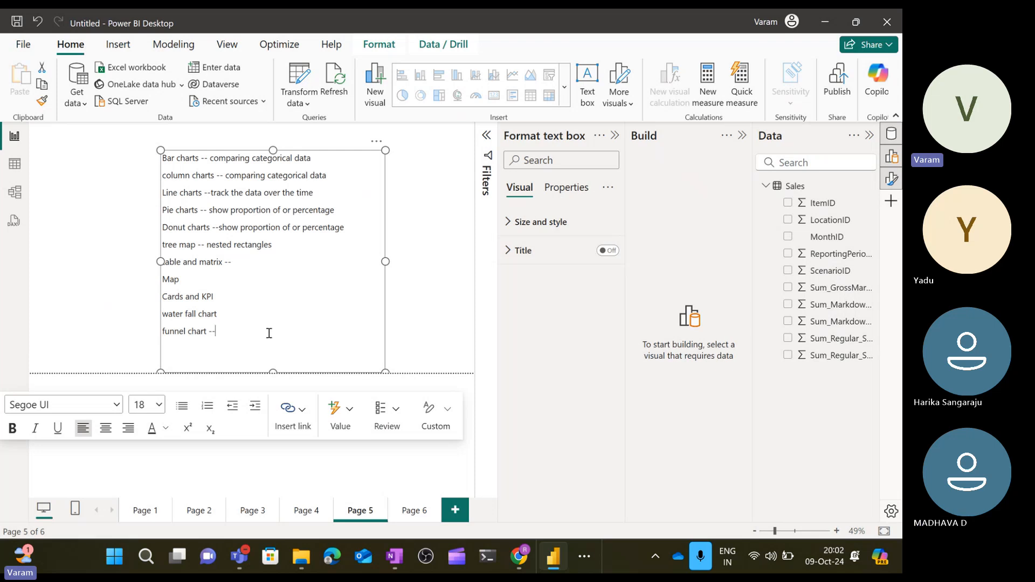
{"action": "left_click", "coordinate": [261, 312]}
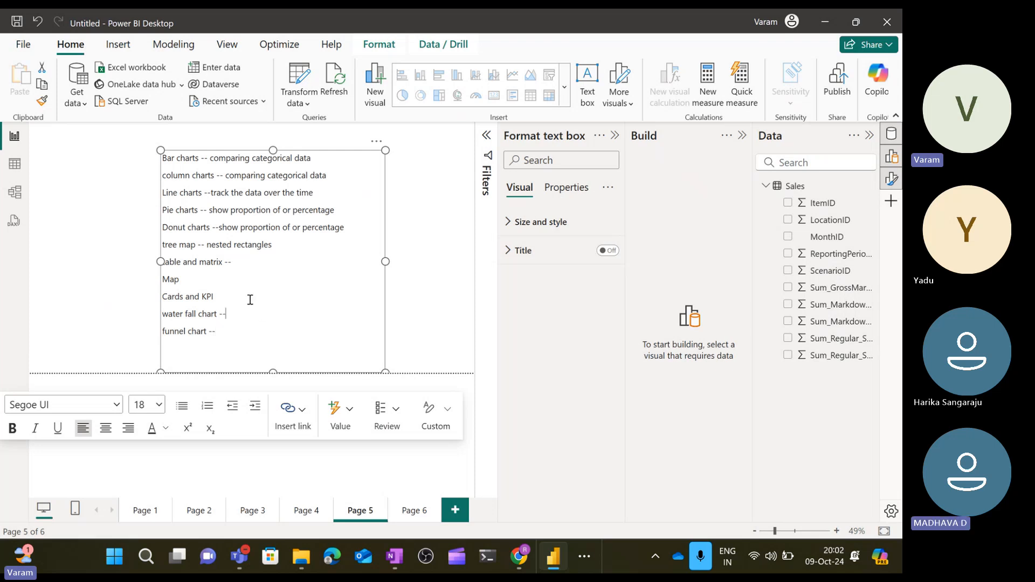
{"action": "left_click", "coordinate": [250, 300]}
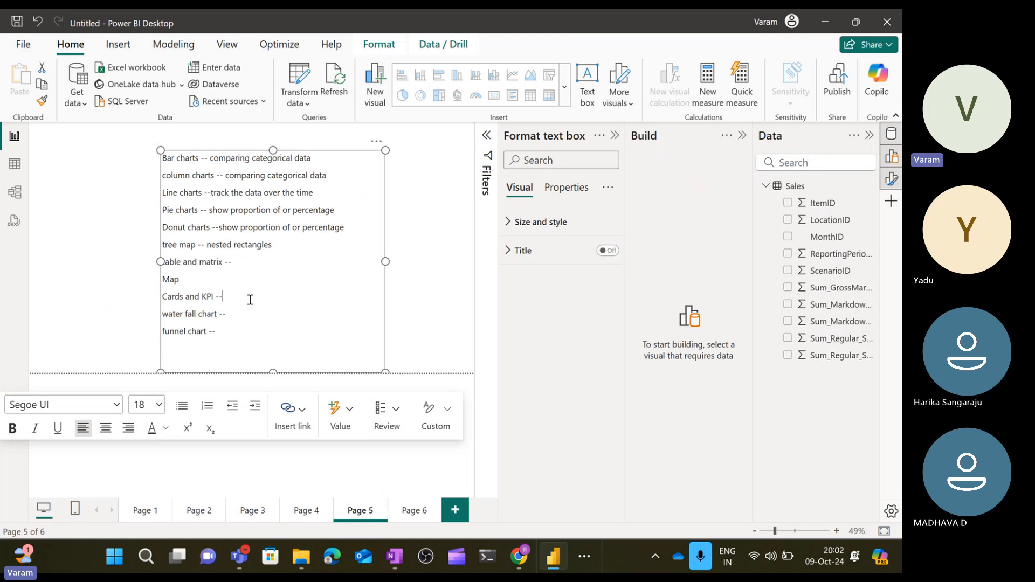
{"action": "type", "text": "--"}
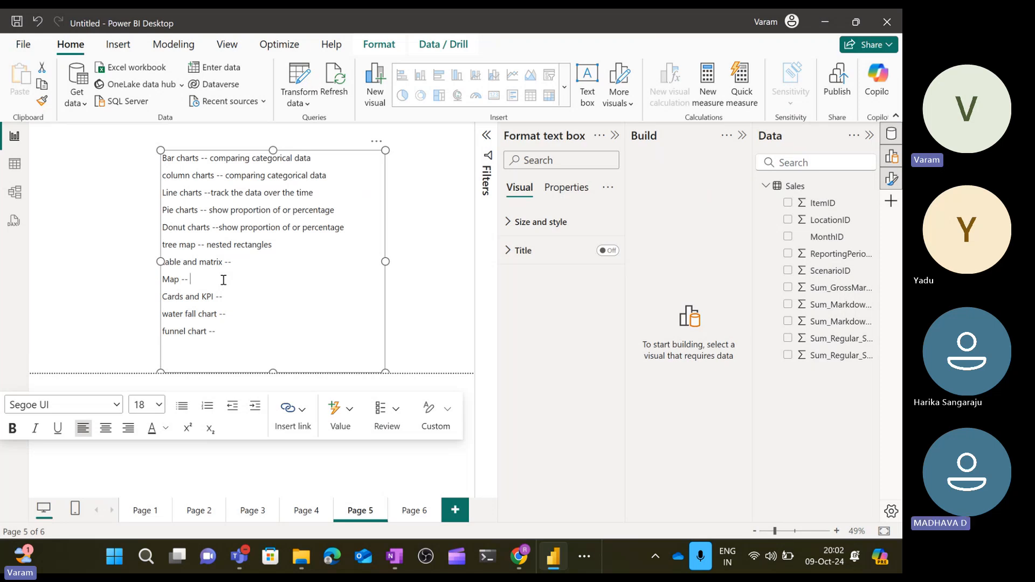
Review the bar, column, line, pie and donut chart entries in the chart list
{"action": "double_click", "coordinate": [186, 158]}
{"action": "left_click", "coordinate": [190, 170]}
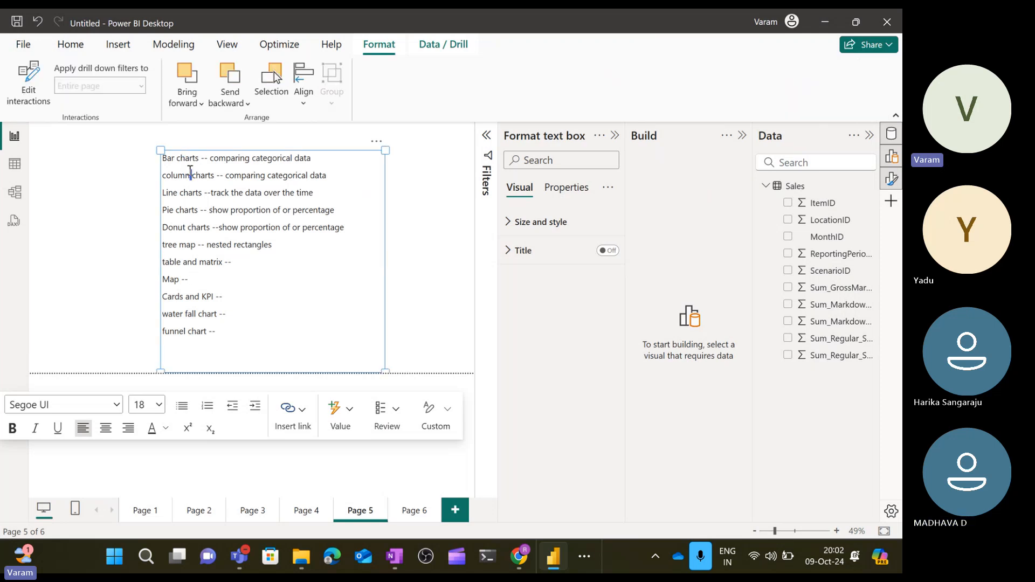
{"action": "left_click", "coordinate": [336, 183]}
{"action": "left_click", "coordinate": [170, 200]}
{"action": "double_click", "coordinate": [167, 210]}
{"action": "double_click", "coordinate": [173, 229]}
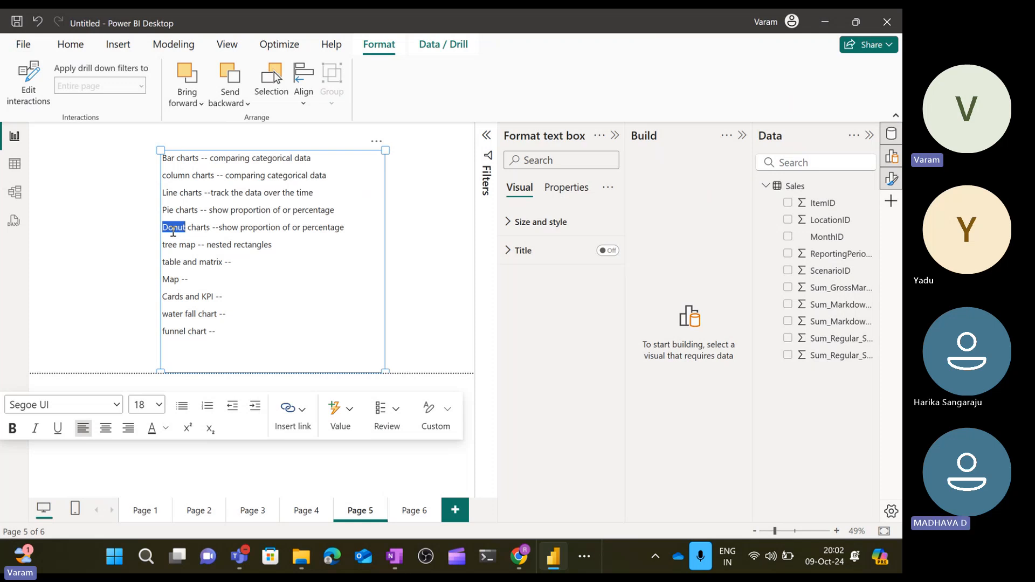
{"action": "left_click", "coordinate": [281, 269]}
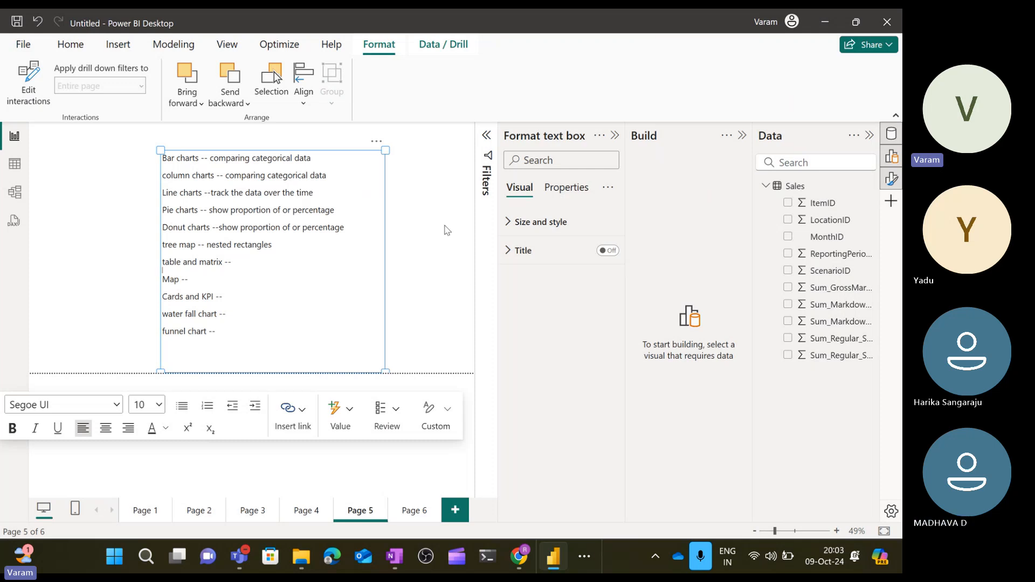
Insert a table visual on Page 5 with MonthID, Sum_GrossMarginAmount and Sum_Markdown_Sales_Units as its columns
{"action": "left_click", "coordinate": [446, 230]}
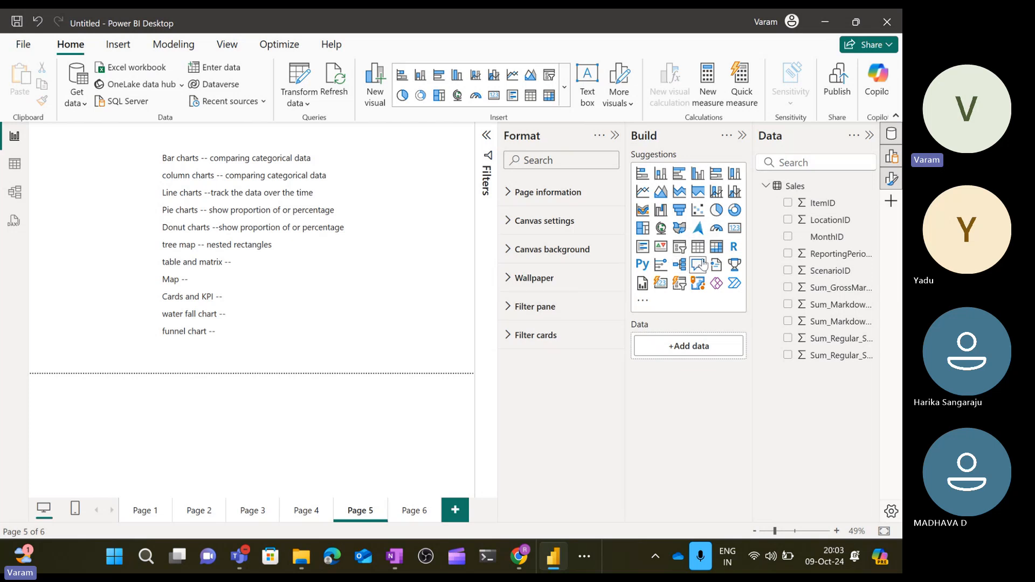
{"action": "left_click", "coordinate": [699, 251]}
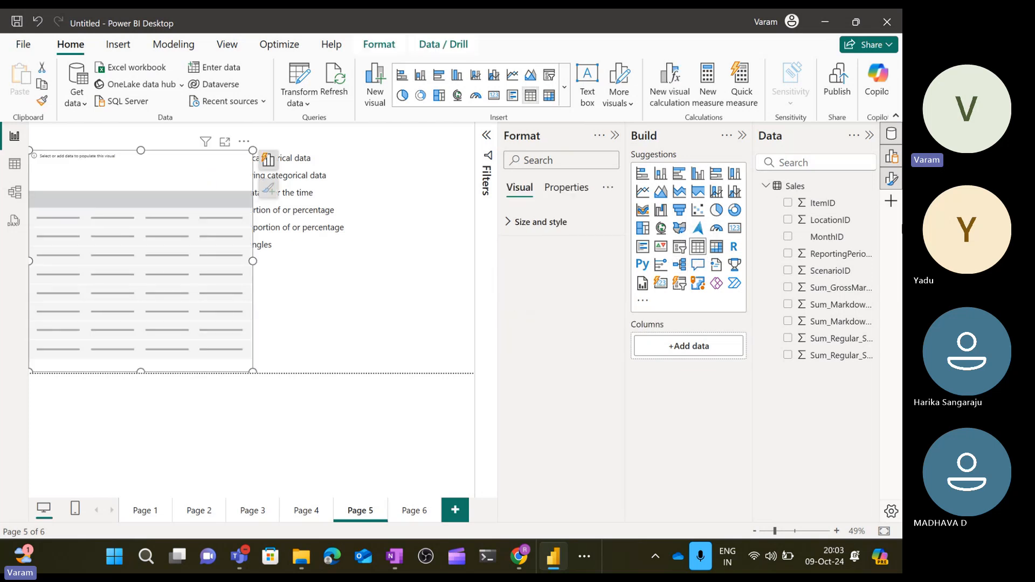
{"action": "left_click_drag", "start_coordinate": [833, 241], "coordinate": [710, 359]}
{"action": "left_click_drag", "start_coordinate": [826, 244], "coordinate": [690, 345]}
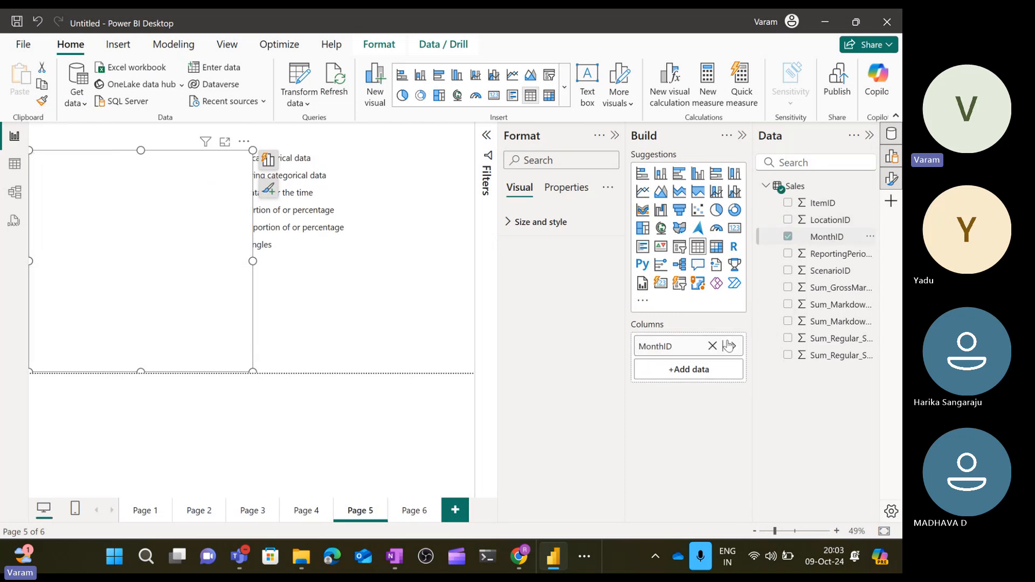
{"action": "left_click_drag", "start_coordinate": [812, 287], "coordinate": [701, 370]}
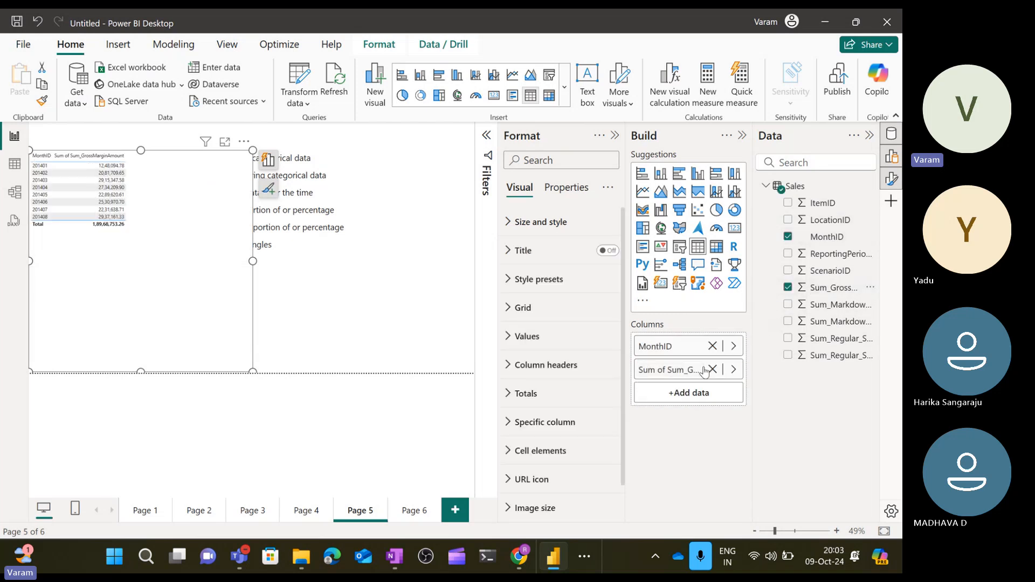
{"action": "left_click_drag", "start_coordinate": [818, 322], "coordinate": [685, 392]}
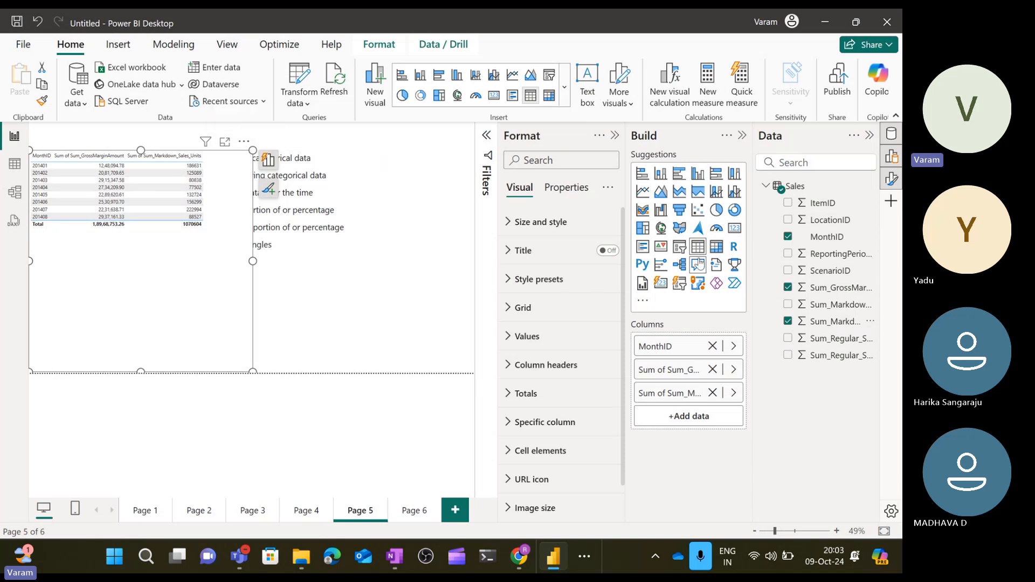
Convert the table to a matrix with only ItemID as rows and MonthID as columns
{"action": "left_click", "coordinate": [717, 246]}
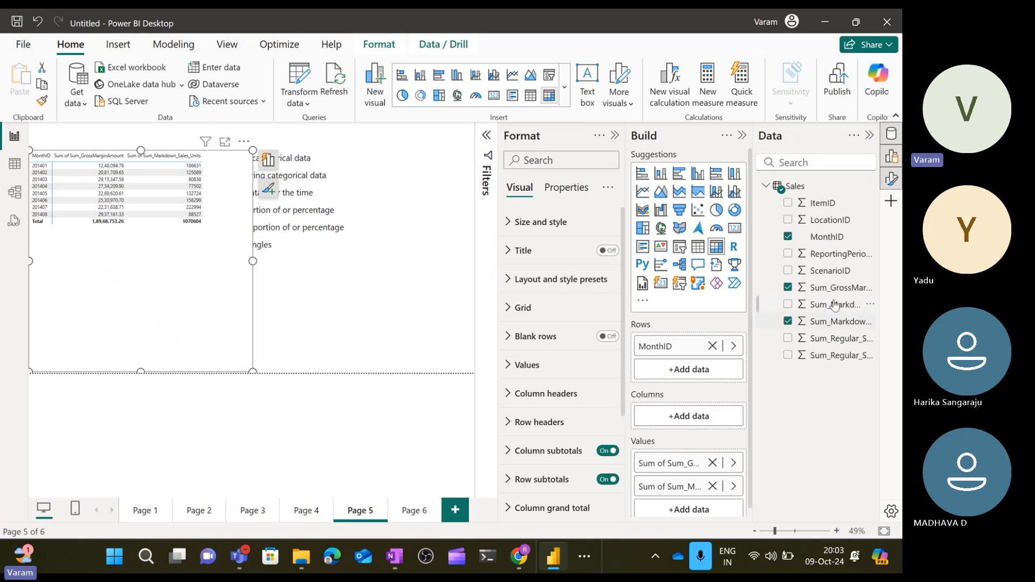
{"action": "left_click_drag", "start_coordinate": [820, 204], "coordinate": [711, 375]}
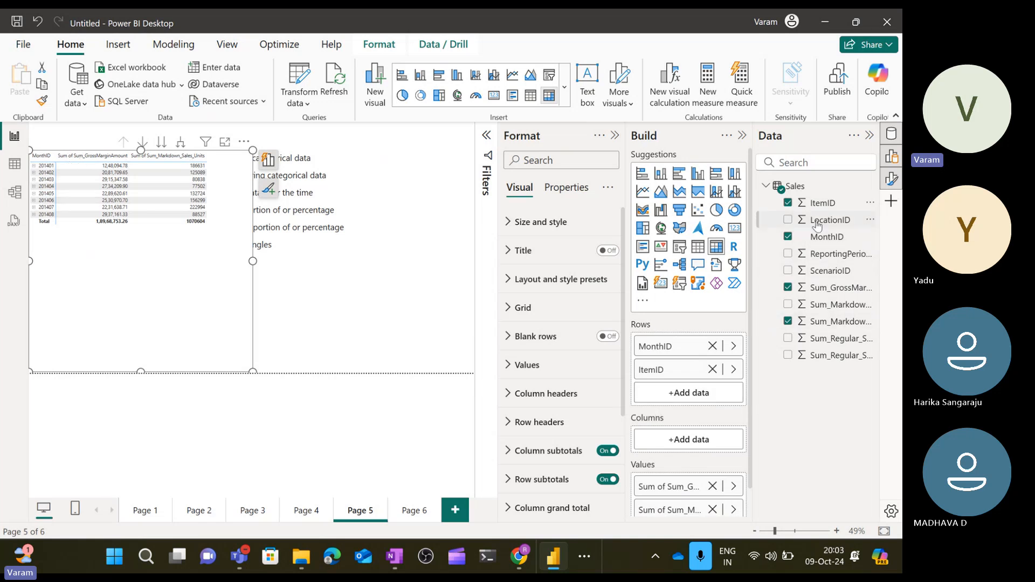
{"action": "left_click_drag", "start_coordinate": [820, 237], "coordinate": [695, 441]}
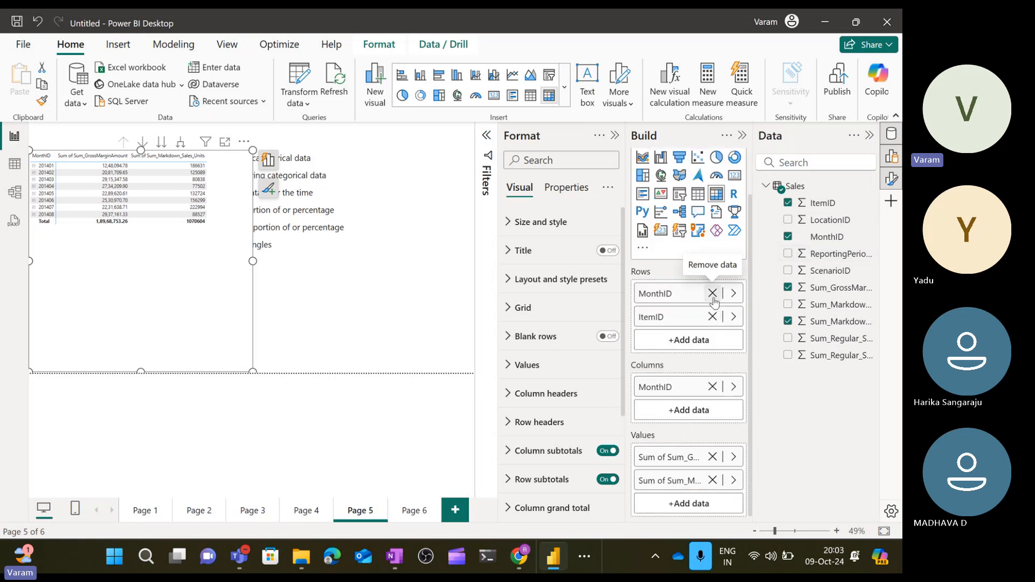
{"action": "left_click", "coordinate": [712, 295]}
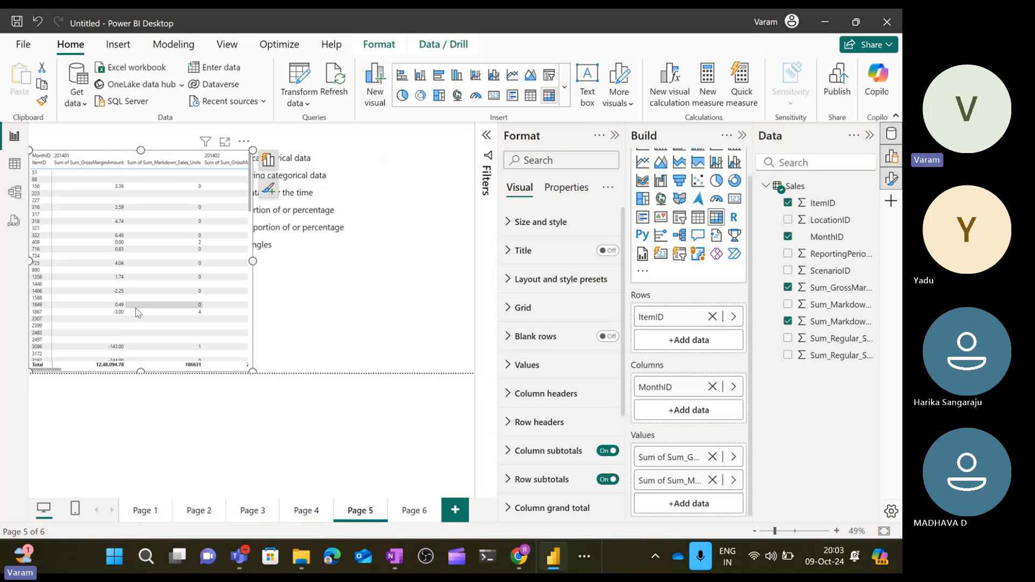
Convert the matrix back to a table visual
{"action": "left_click", "coordinate": [698, 218]}
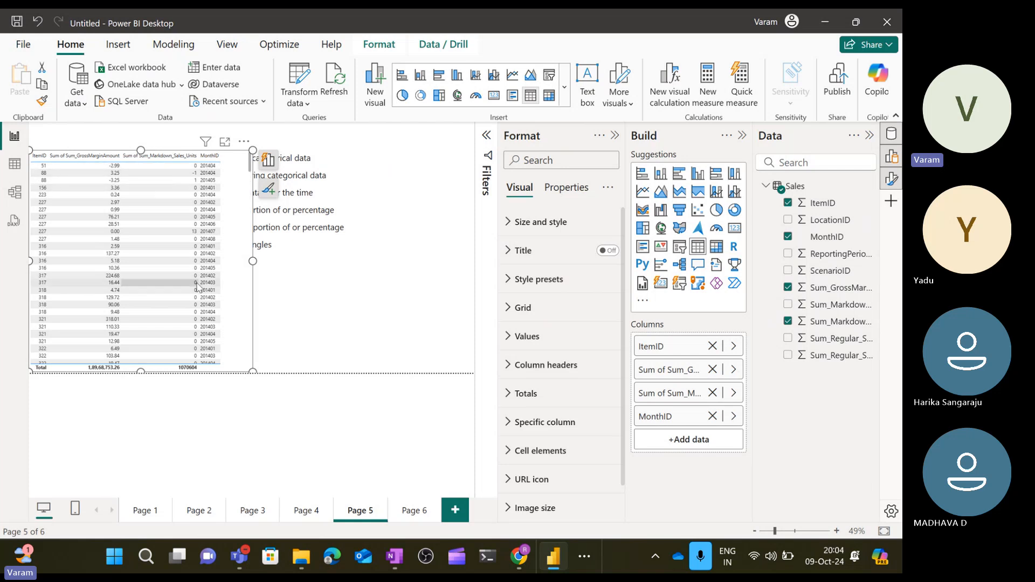
Look over the table's rows and remove the table visual from Page 5
{"action": "scroll", "coordinate": [198, 287], "scroll_direction": "down", "scroll_amount": 10}
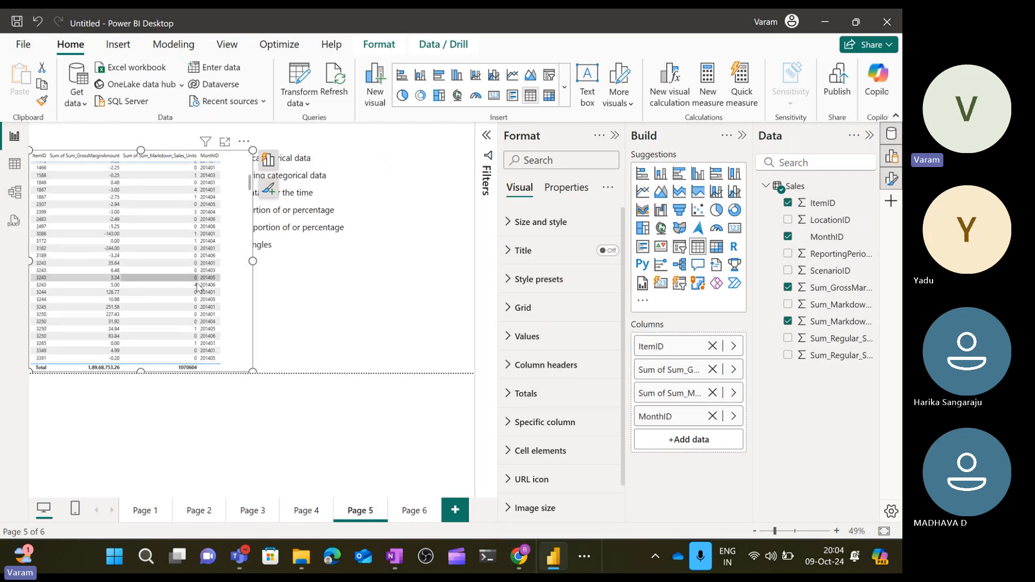
{"action": "left_click", "coordinate": [244, 142]}
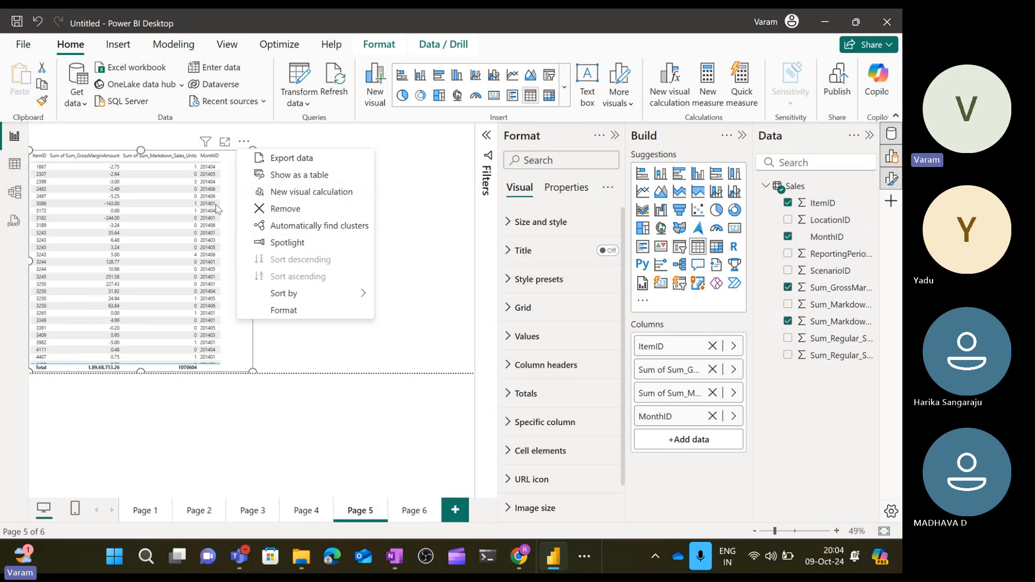
{"action": "left_click", "coordinate": [176, 243]}
{"action": "scroll", "coordinate": [171, 254], "scroll_direction": "up", "scroll_amount": 4}
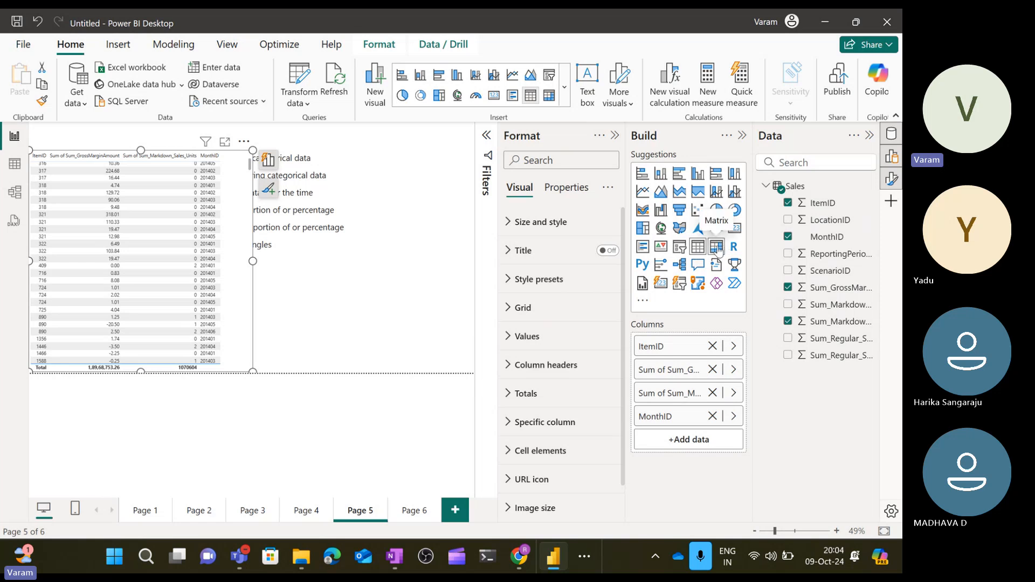
{"action": "left_click", "coordinate": [244, 142]}
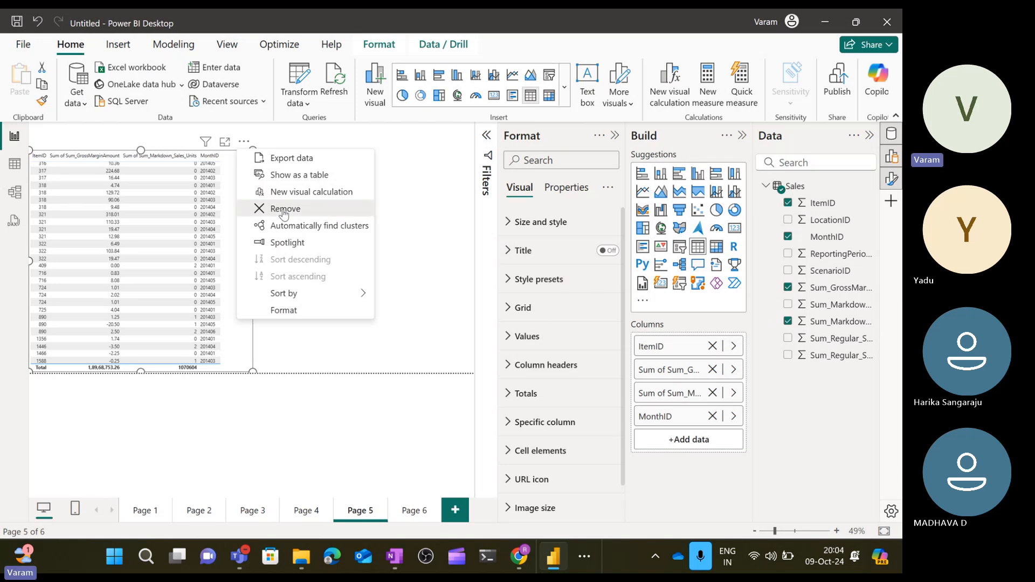
{"action": "left_click", "coordinate": [285, 215]}
Complete the table and matrix entry in the chart list with "data by columns and row or only columns"
{"action": "left_click", "coordinate": [258, 265]}
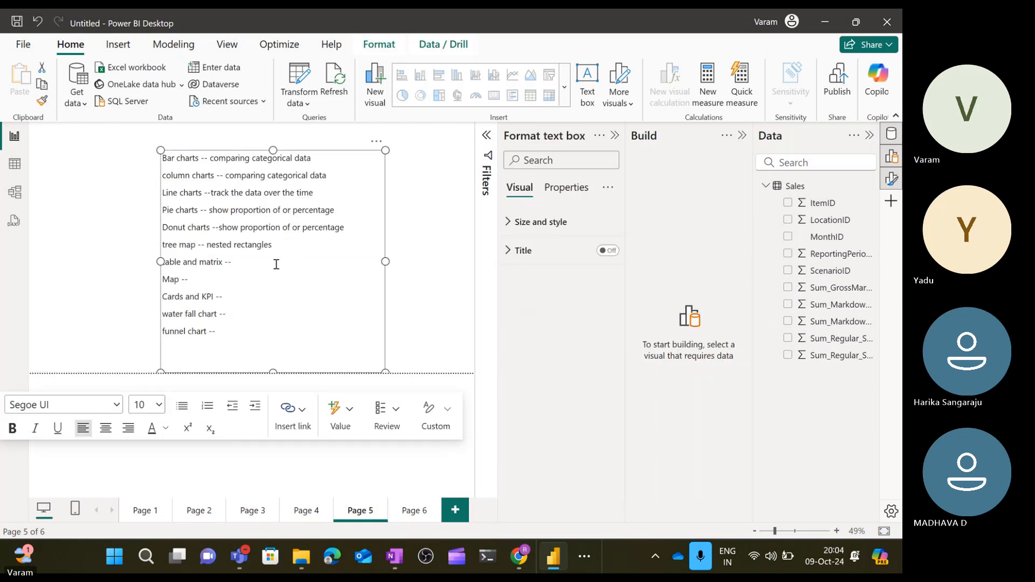
{"action": "type", "text": "data by"}
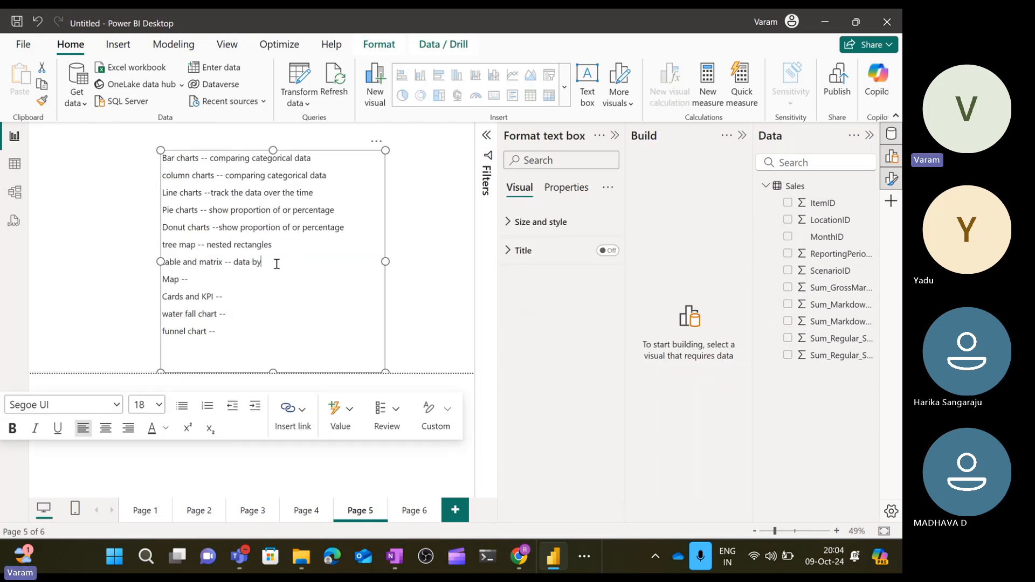
{"action": "type", "text": " columns and row or only col"}
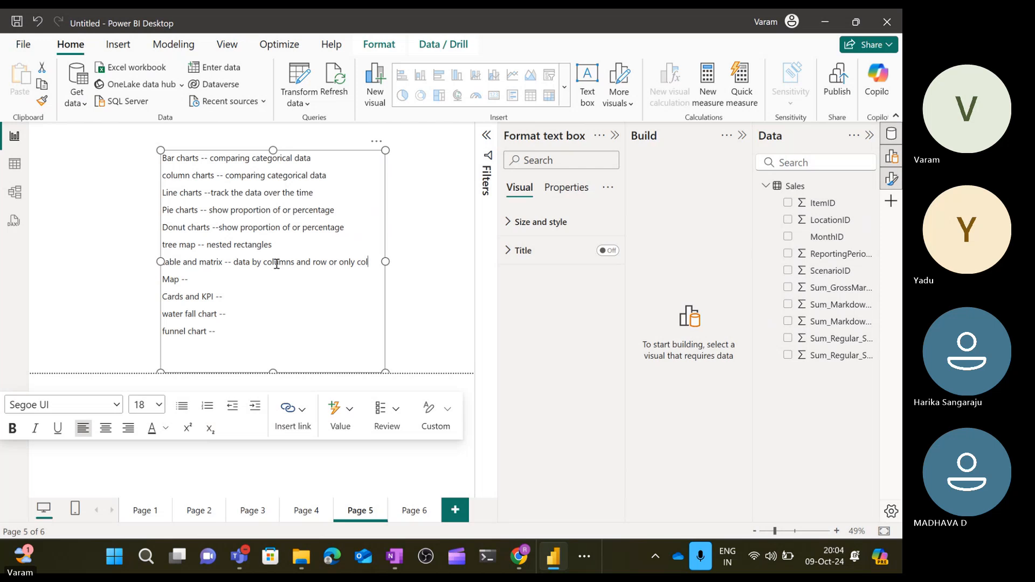
{"action": "type", "text": "umns"}
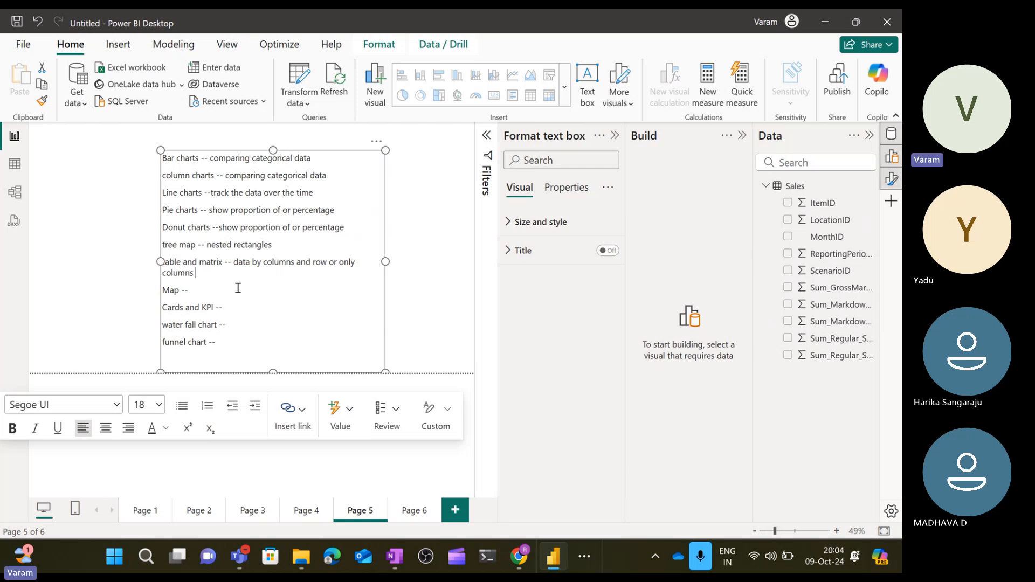
Complete the Map entry in the chart list with "present the data by location"
{"action": "left_click", "coordinate": [235, 291]}
{"action": "type", "text": "present "}
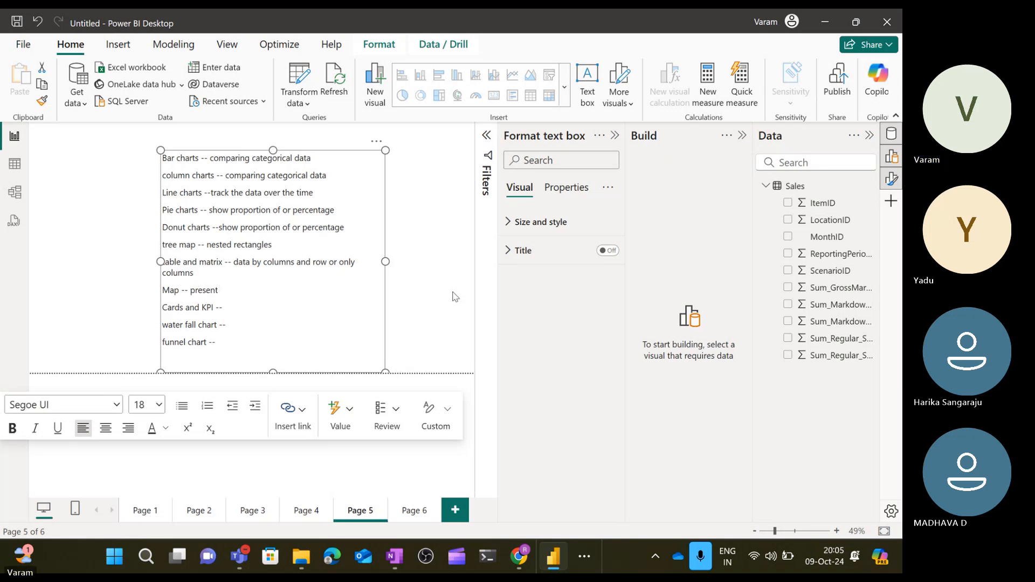
{"action": "type", "text": "the data "}
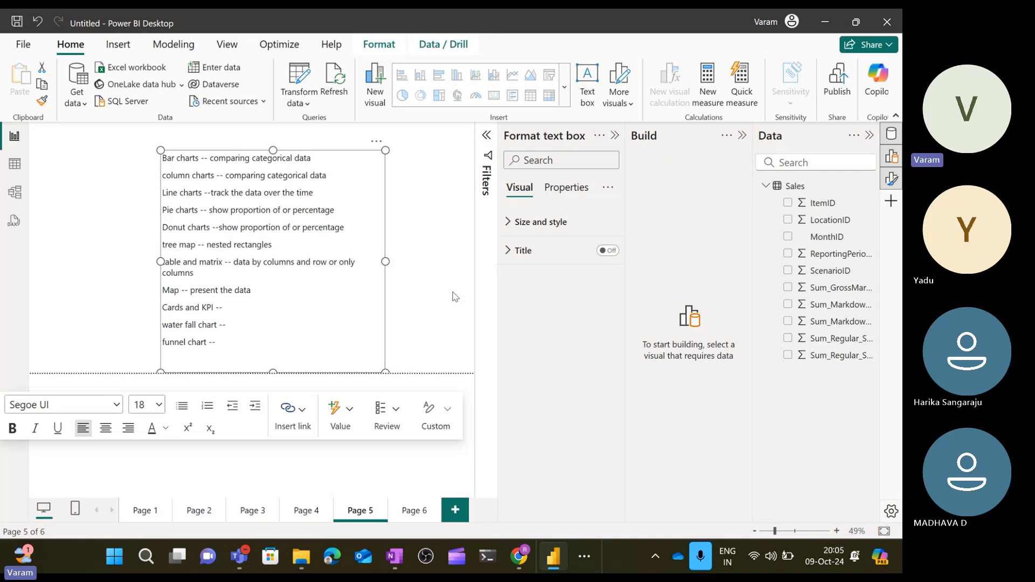
{"action": "type", "text": "by locati"}
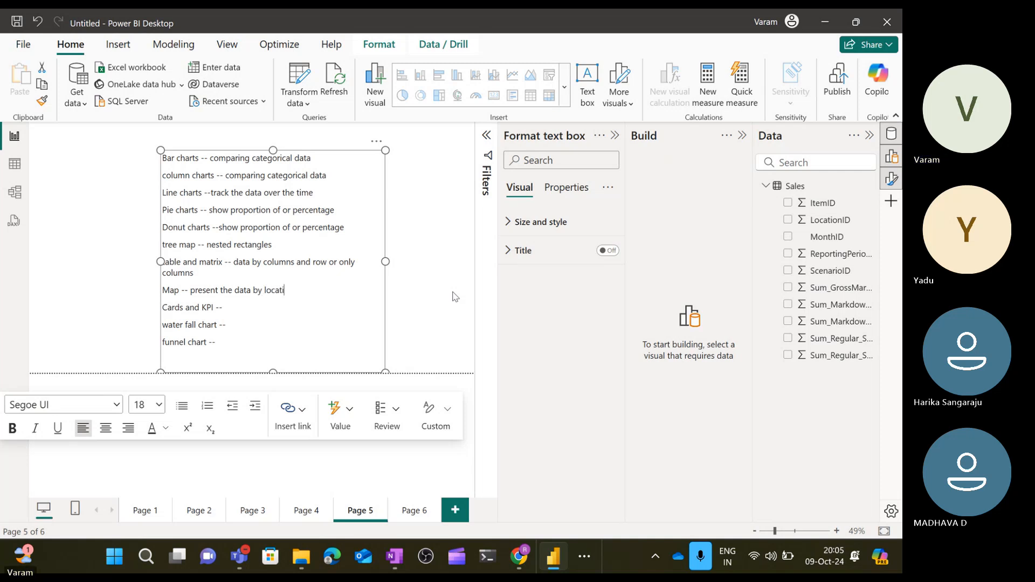
{"action": "type", "text": "on"}
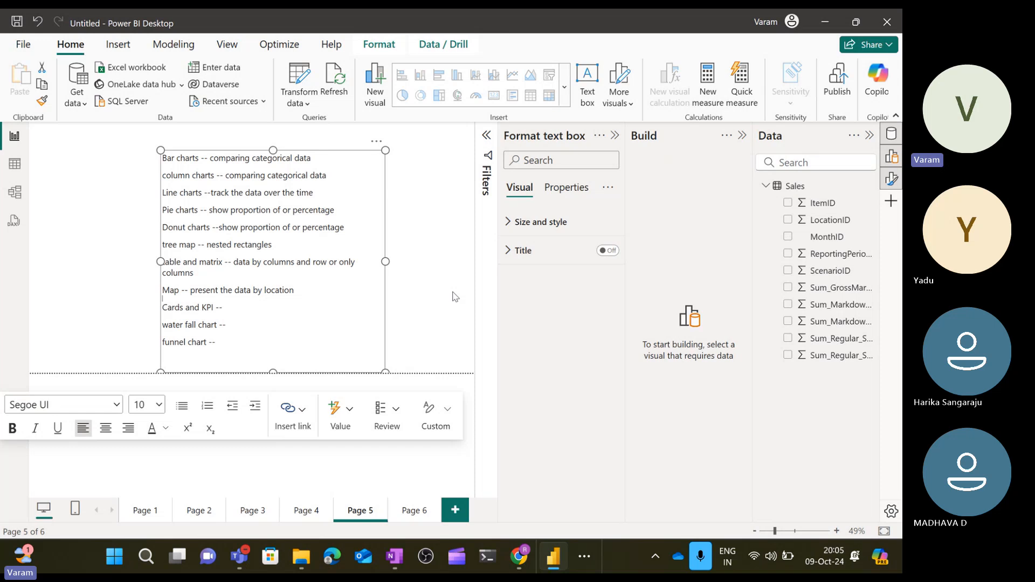
{"action": "left_click", "coordinate": [249, 314]}
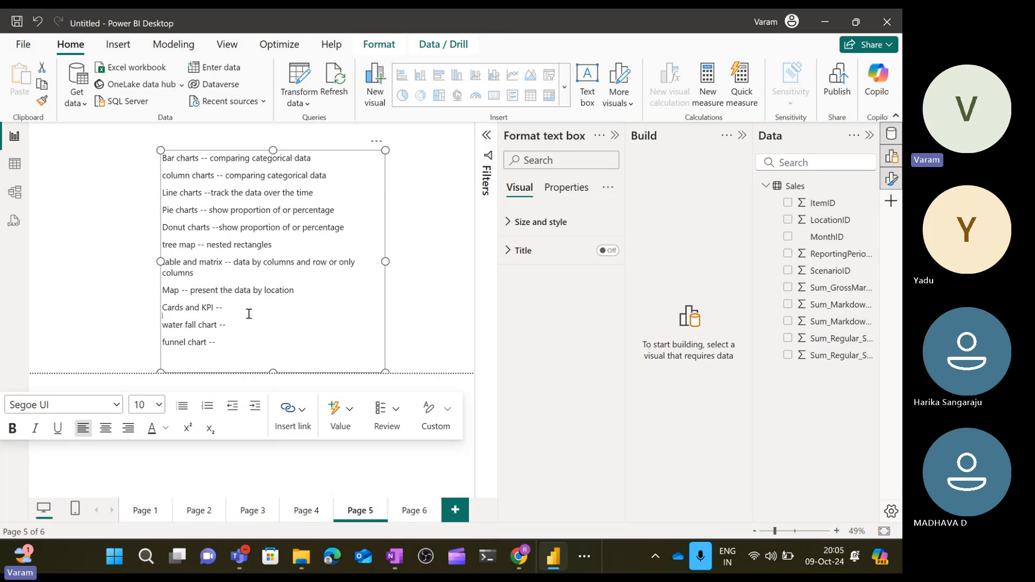
{"action": "left_click", "coordinate": [445, 306]}
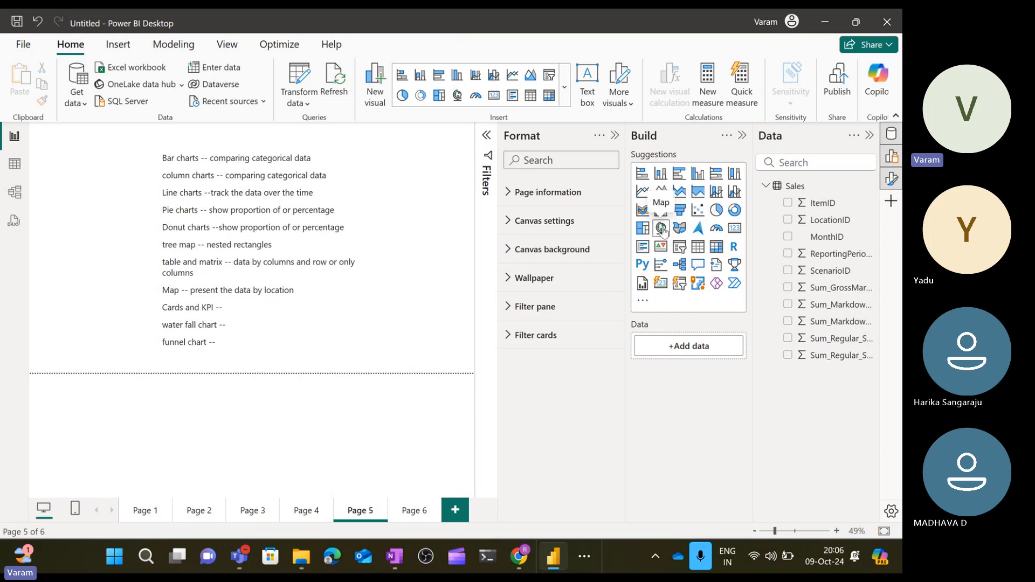
{"action": "left_click", "coordinate": [286, 308]}
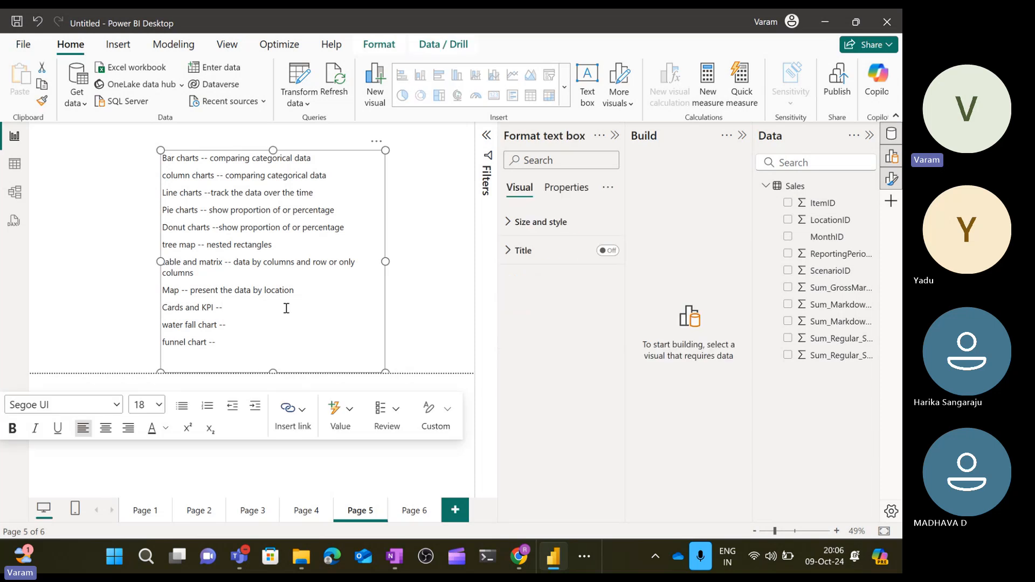
{"action": "left_click", "coordinate": [219, 311]}
{"action": "left_click", "coordinate": [422, 286]}
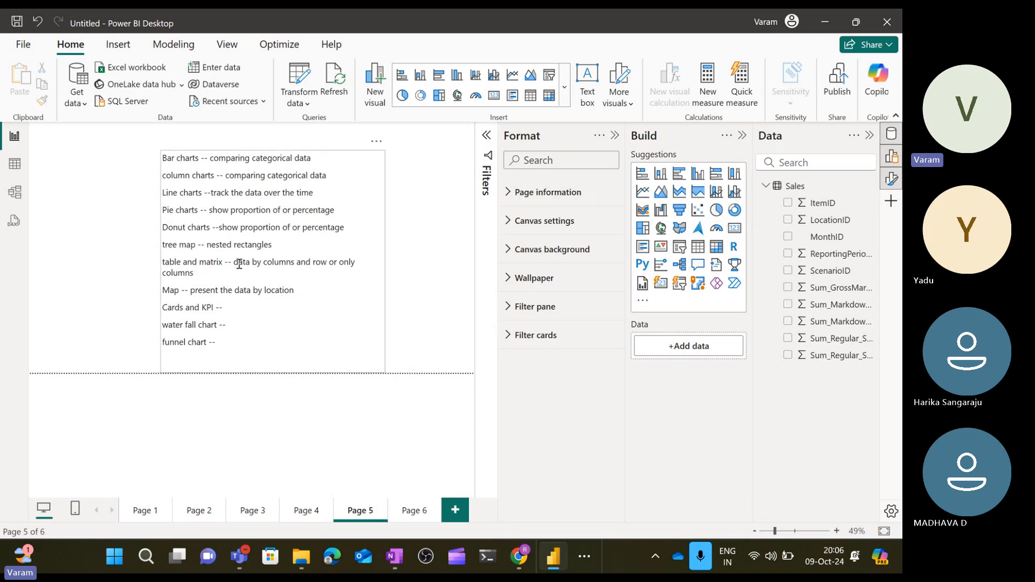
{"action": "double_click", "coordinate": [207, 308]}
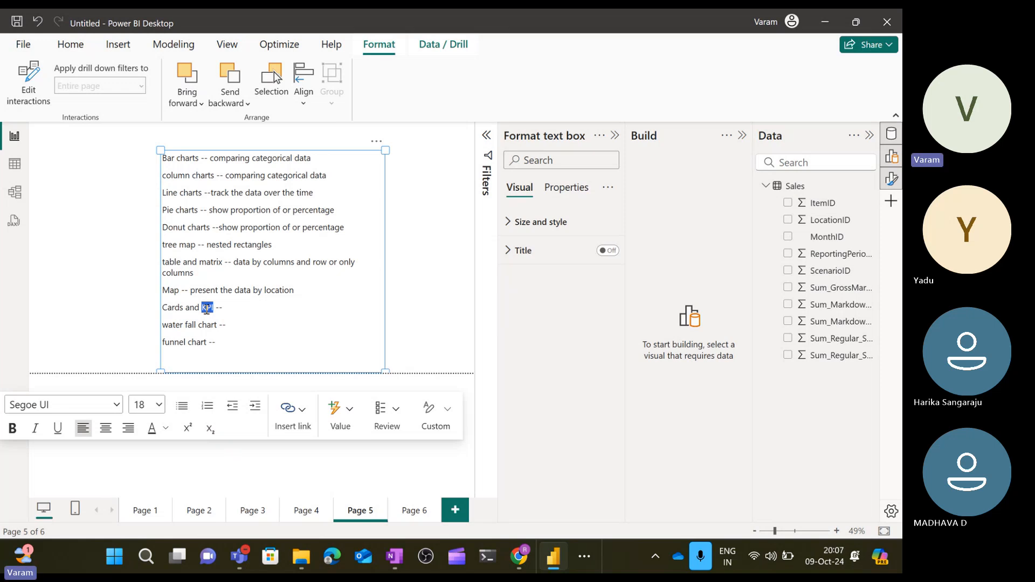
{"action": "left_click", "coordinate": [446, 257]}
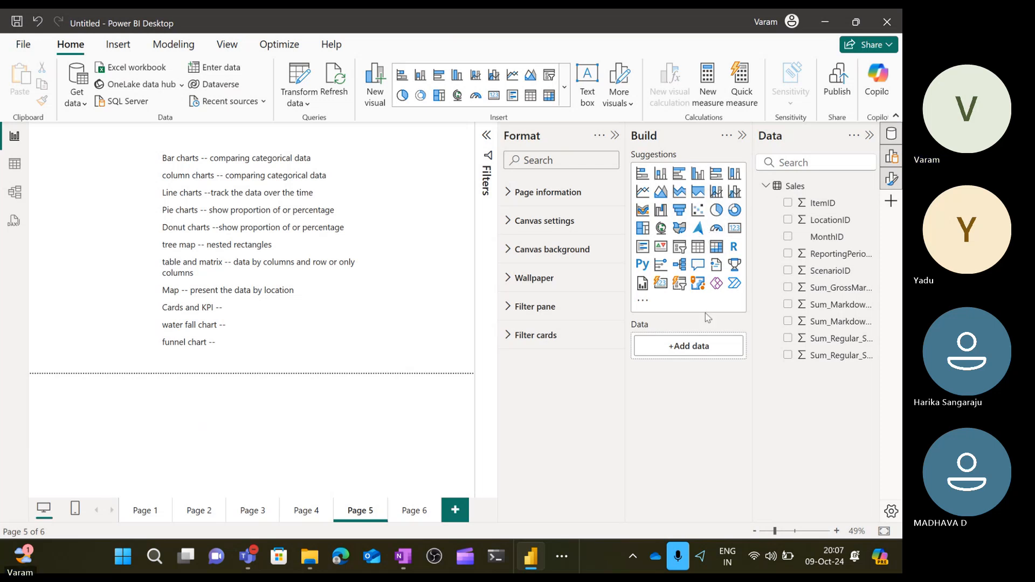
Insert a KPI visual on Page 5 with MonthID as value and trend axis and LocationID as target, and remove it again
{"action": "left_click", "coordinate": [660, 249]}
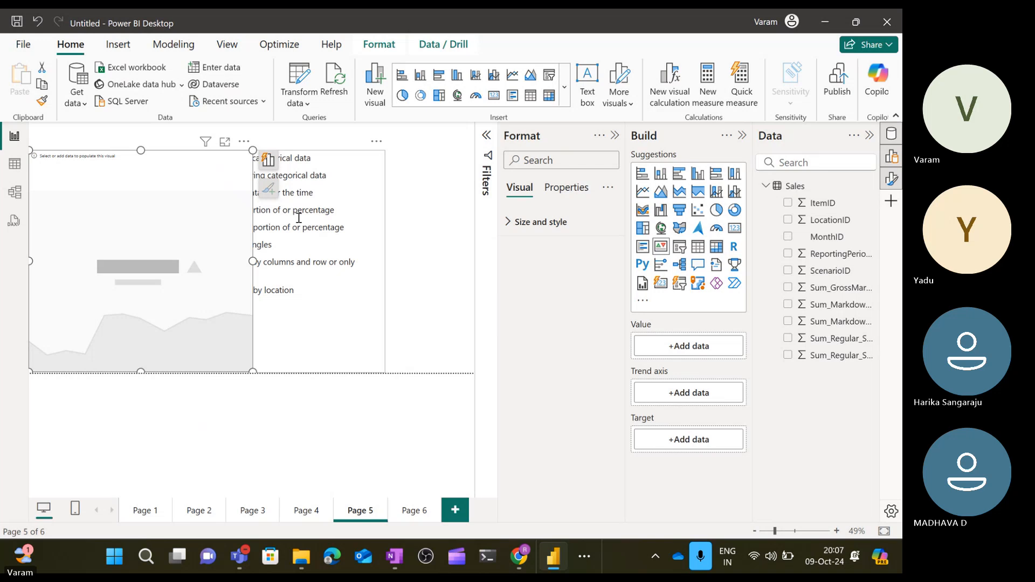
{"action": "left_click_drag", "start_coordinate": [169, 212], "coordinate": [377, 218]}
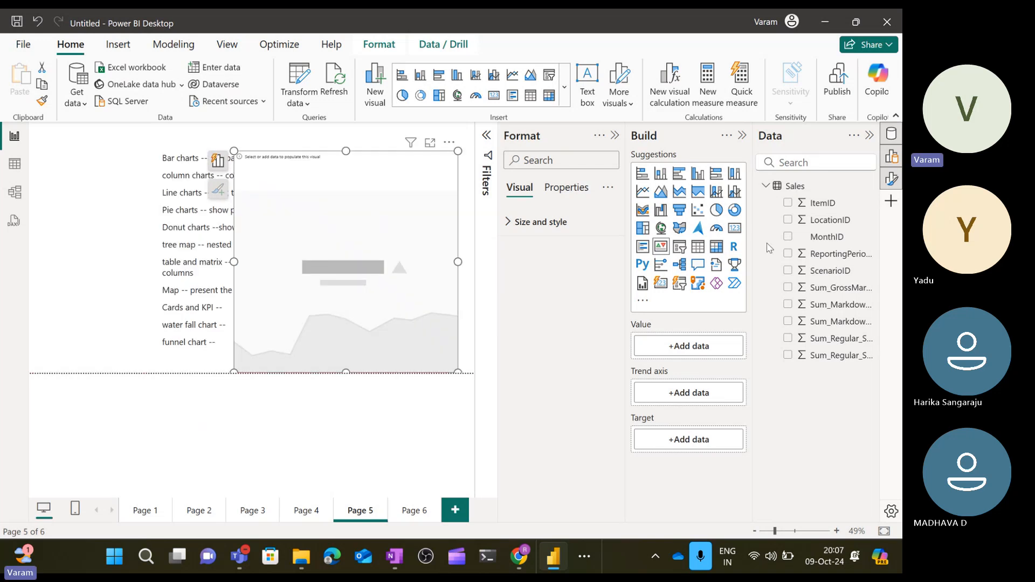
{"action": "left_click_drag", "start_coordinate": [825, 241], "coordinate": [693, 345]}
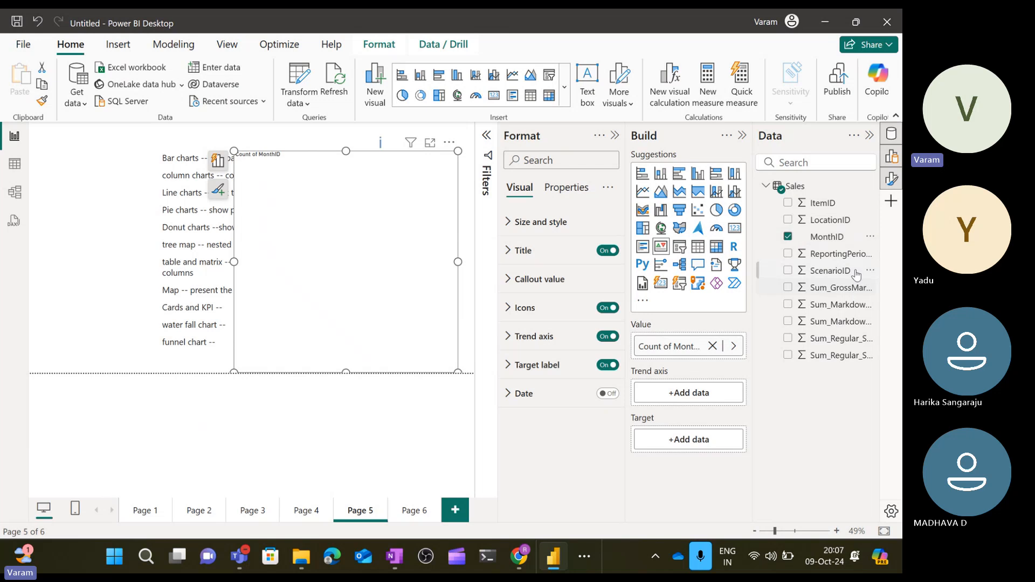
{"action": "left_click_drag", "start_coordinate": [825, 238], "coordinate": [692, 392]}
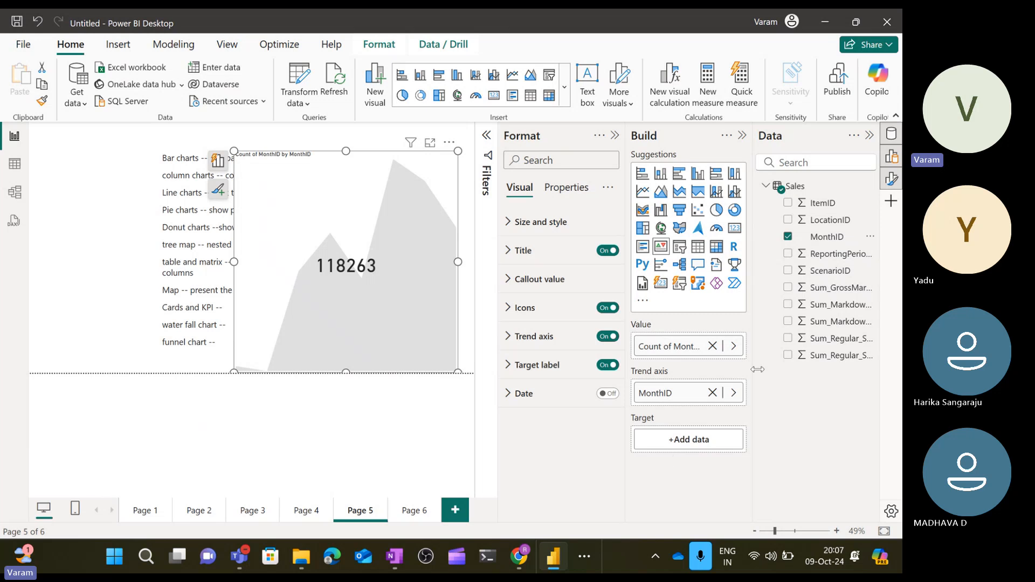
{"action": "left_click_drag", "start_coordinate": [826, 224], "coordinate": [703, 428]}
{"action": "left_click_drag", "start_coordinate": [827, 223], "coordinate": [710, 449]}
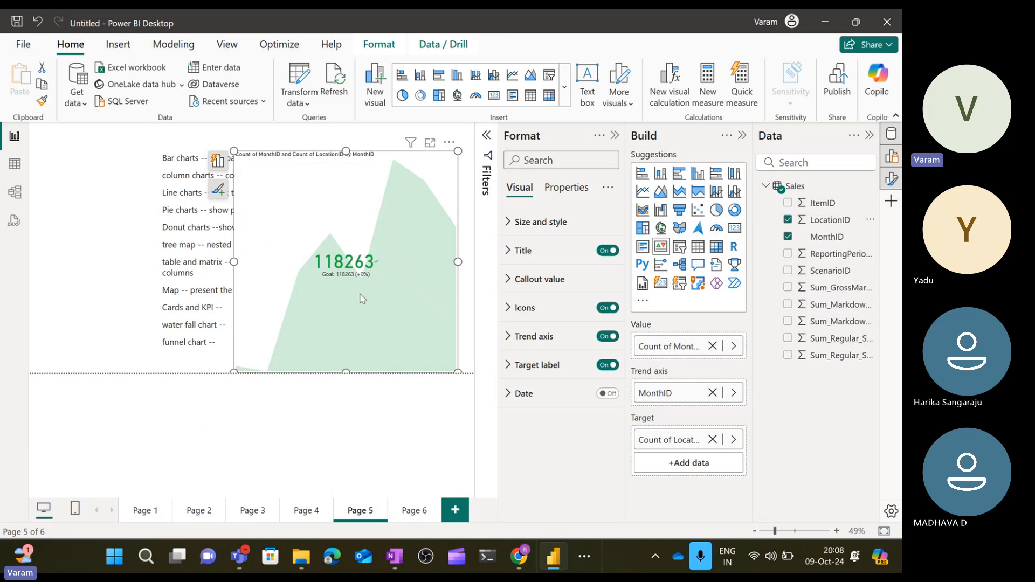
{"action": "left_click", "coordinate": [449, 143]}
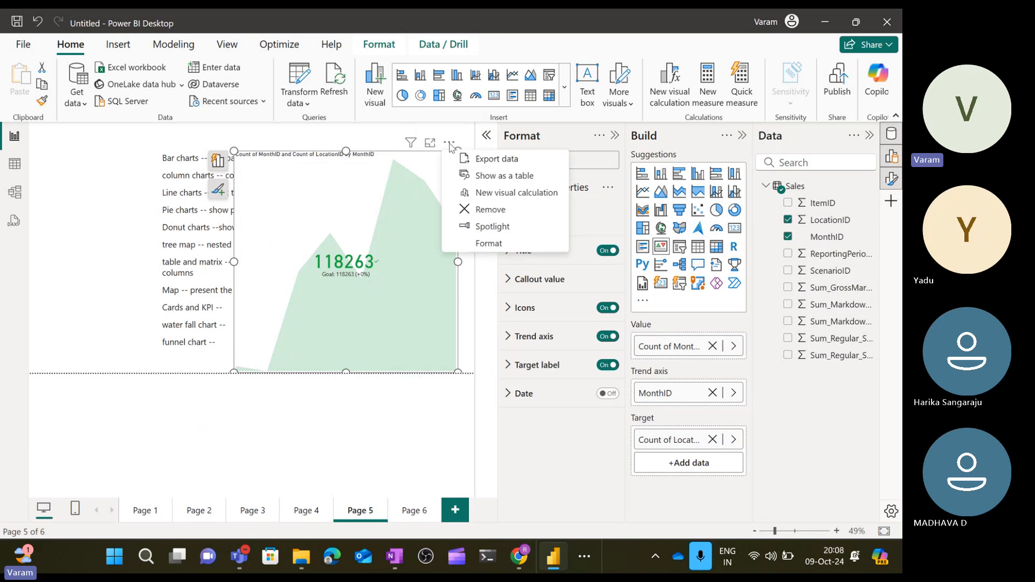
{"action": "left_click", "coordinate": [477, 216]}
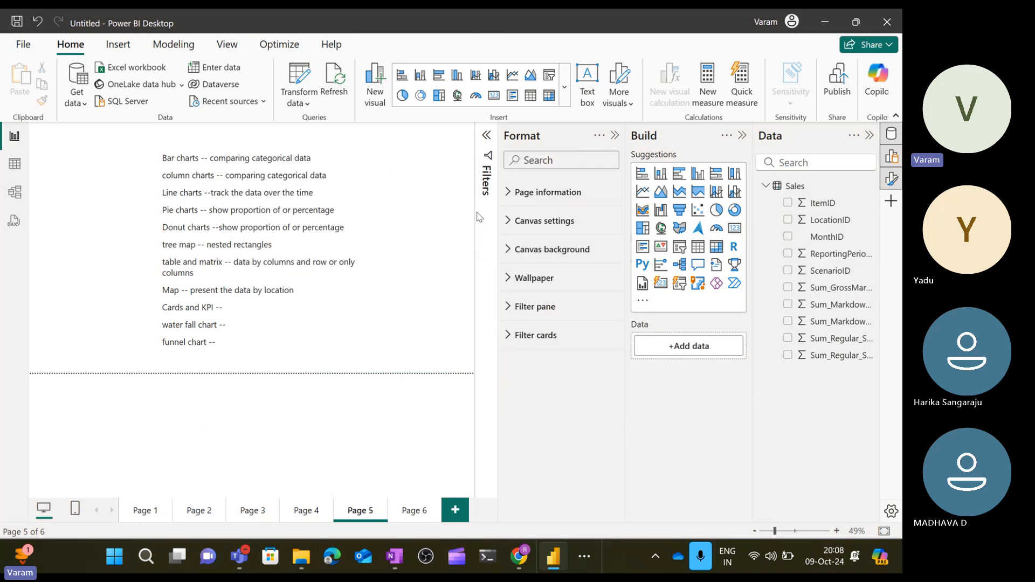
Complete the Cards and KPI entry in the chart list with "single , actual and target value"
{"action": "left_click", "coordinate": [268, 307]}
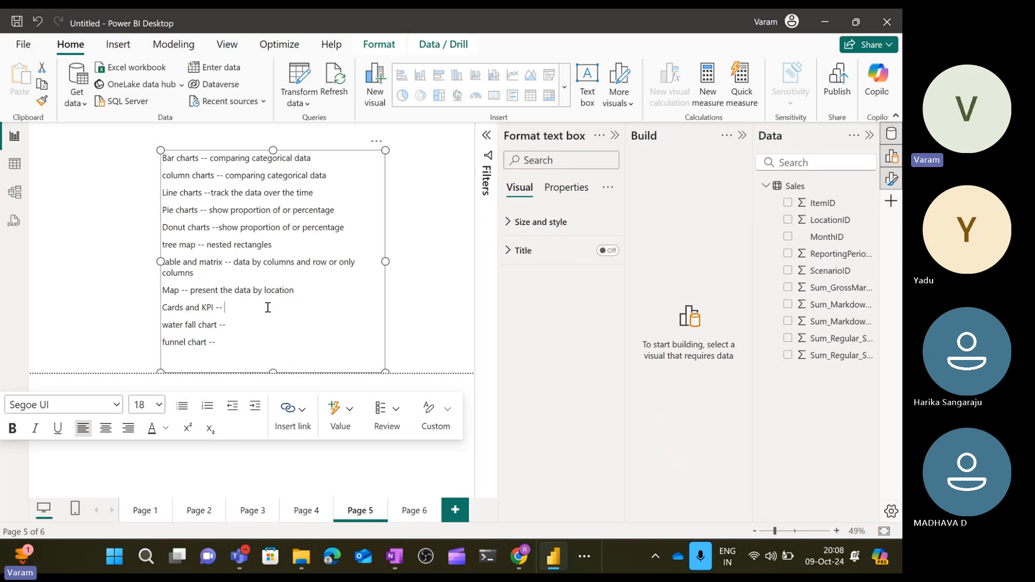
{"action": "type", "text": "singl"}
{"action": "type", "text": "e "}
{"action": "type", "text": ", ta"}
{"action": "type", "text": "actual an"}
{"action": "type", "text": "d target "}
{"action": "type", "text": "value"}
Complete the water fall chart entry in the list with "show cumulative value"
{"action": "type", "text": "show c"}
{"action": "type", "text": "ul"}
{"action": "type", "text": "mulative"}
{"action": "type", "text": " value"}
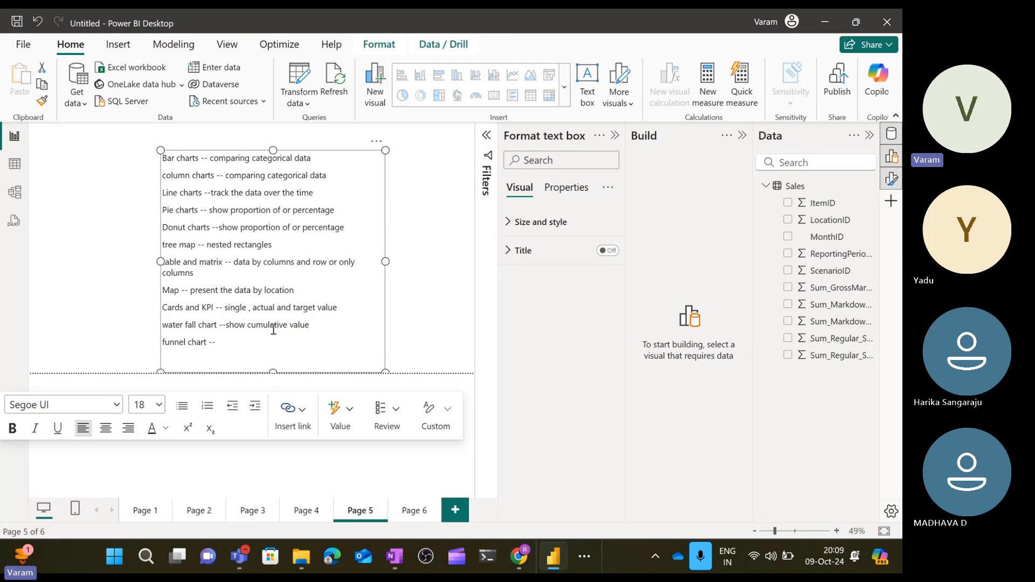
{"action": "left_click", "coordinate": [463, 281]}
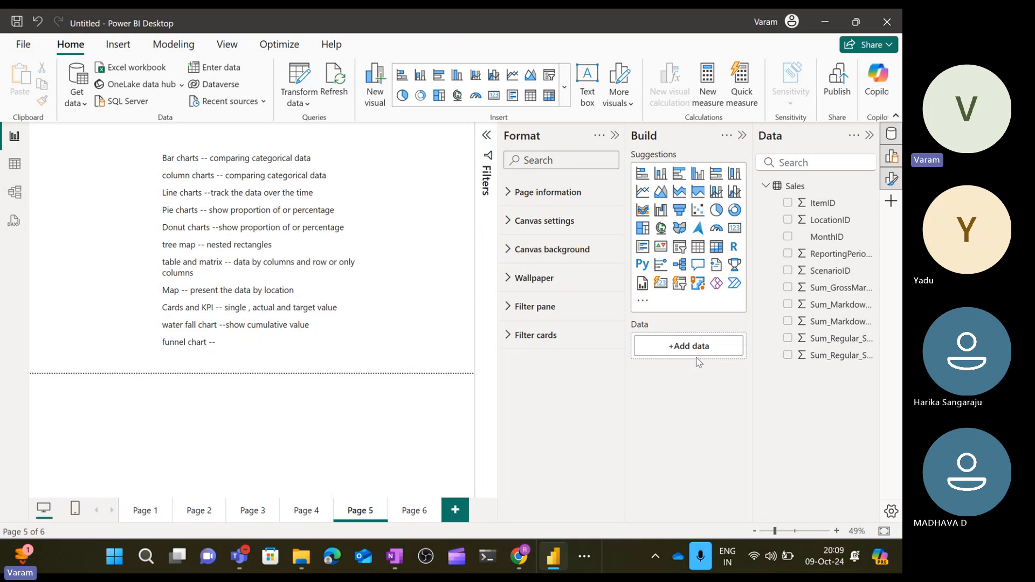
Insert a widened waterfall chart with MonthID as category, Sum_GrossMarginAmount as breakdown and the count of ReportingPeriodID on the Y-axis
{"action": "left_click", "coordinate": [660, 209]}
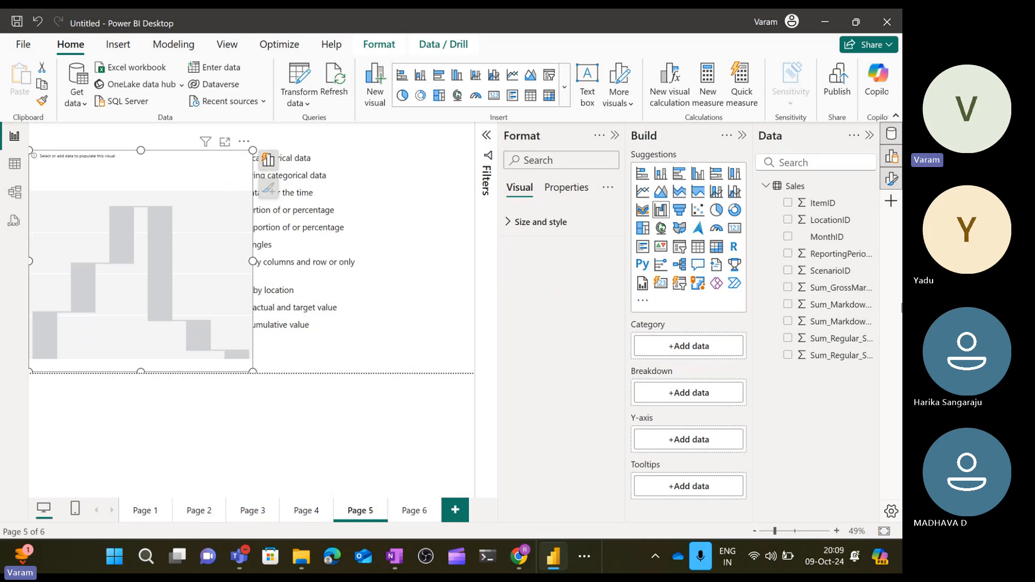
{"action": "left_click_drag", "start_coordinate": [821, 239], "coordinate": [674, 348]}
{"action": "left_click_drag", "start_coordinate": [836, 289], "coordinate": [717, 427]}
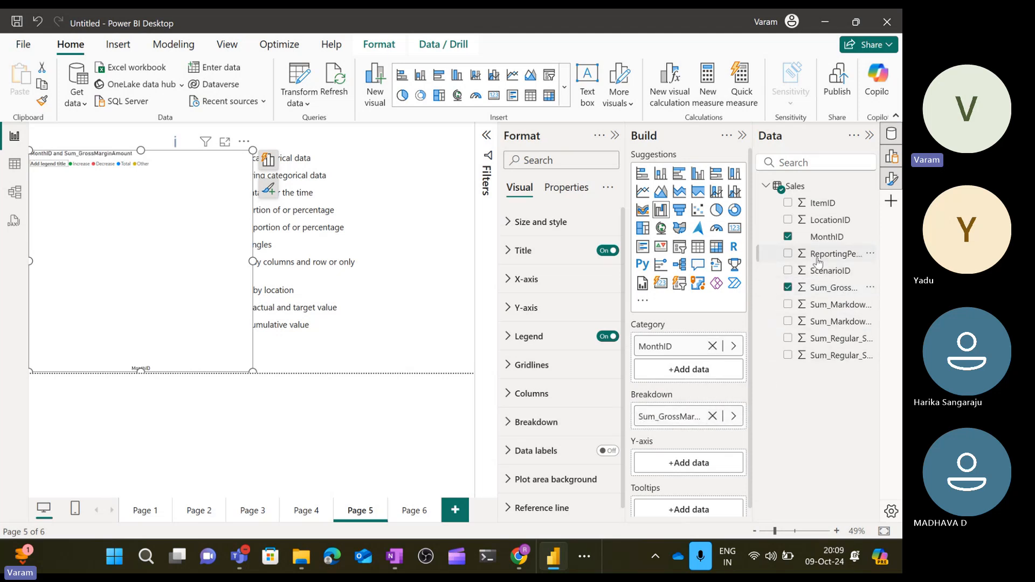
{"action": "left_click_drag", "start_coordinate": [822, 256], "coordinate": [698, 466]}
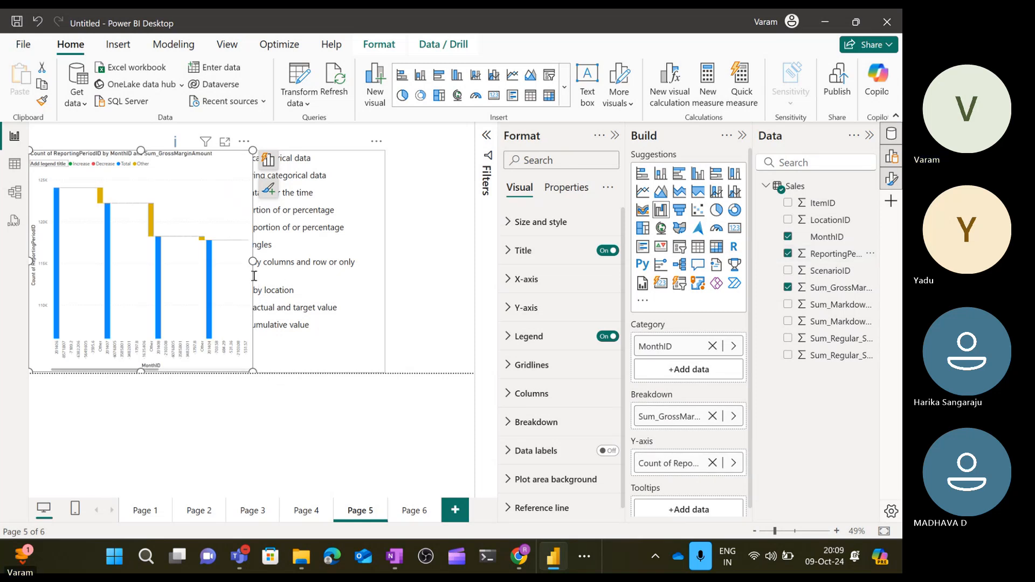
{"action": "left_click_drag", "start_coordinate": [253, 261], "coordinate": [449, 309]}
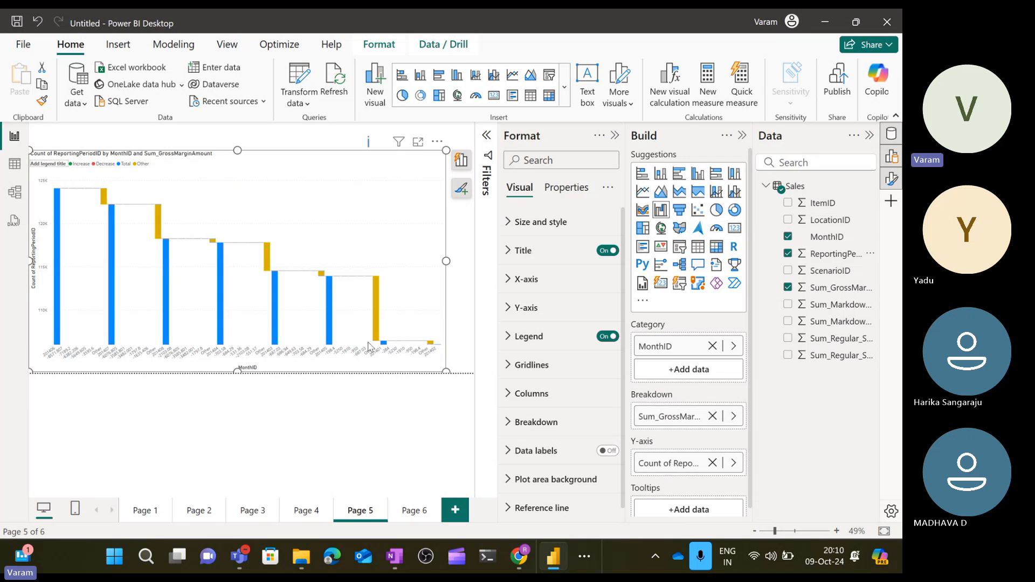
Inspect the last large drop in the waterfall chart and remove the chart from Page 5
{"action": "mouse_move", "coordinate": [378, 343]}
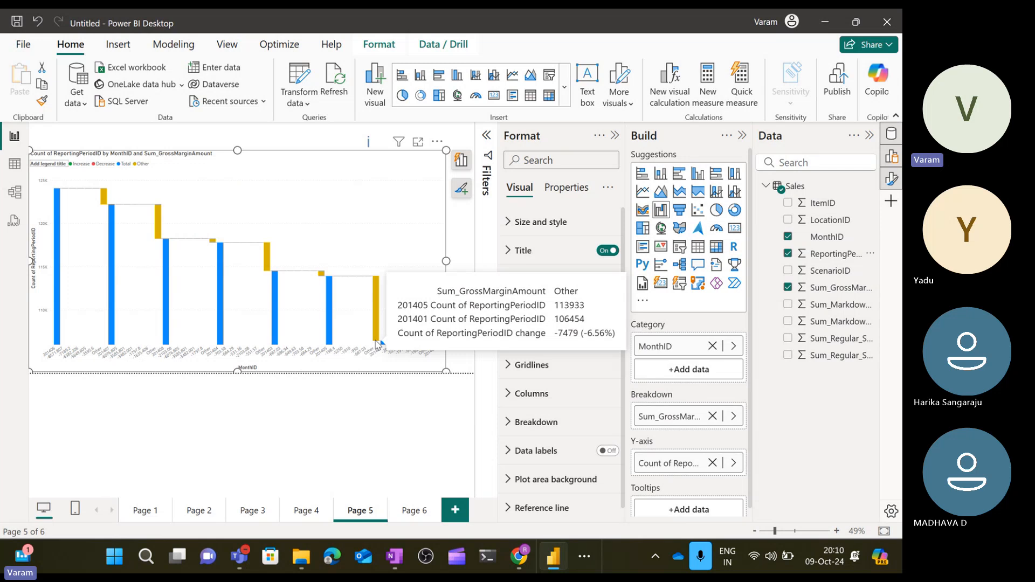
{"action": "left_click", "coordinate": [436, 142]}
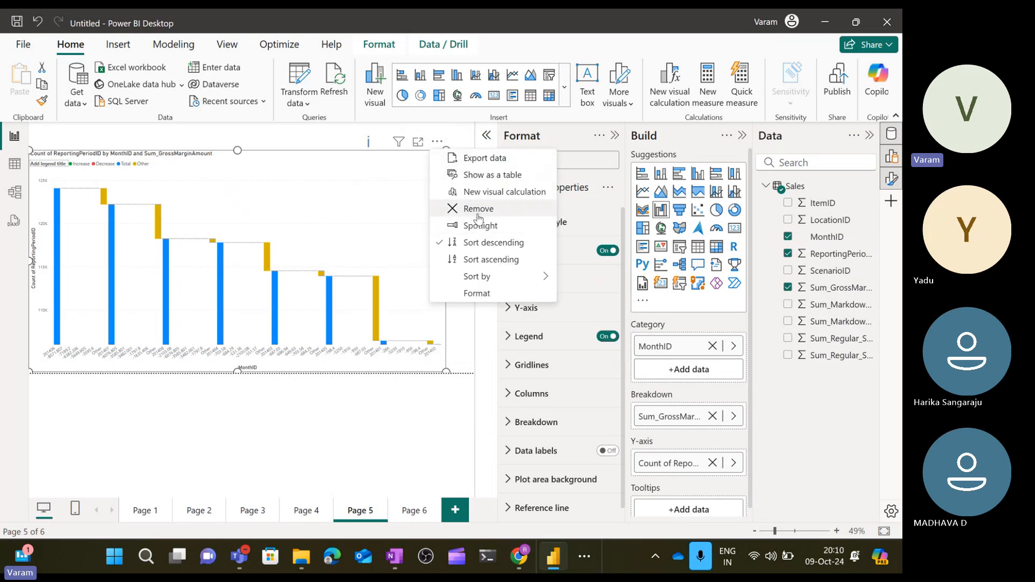
{"action": "left_click", "coordinate": [478, 209]}
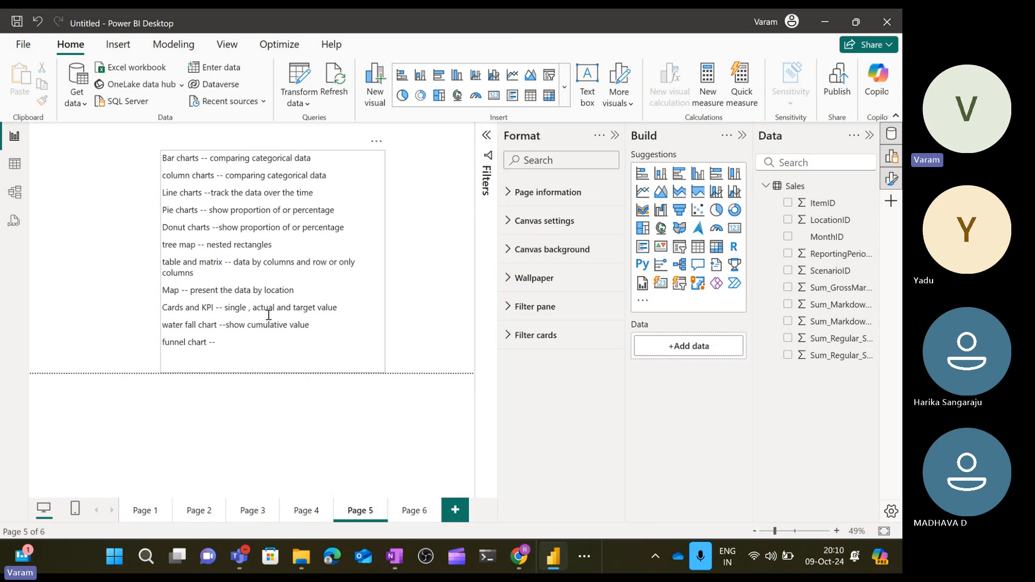
Complete the funnel chart entry in the chart list with "stages in the process"
{"action": "double_click", "coordinate": [268, 324]}
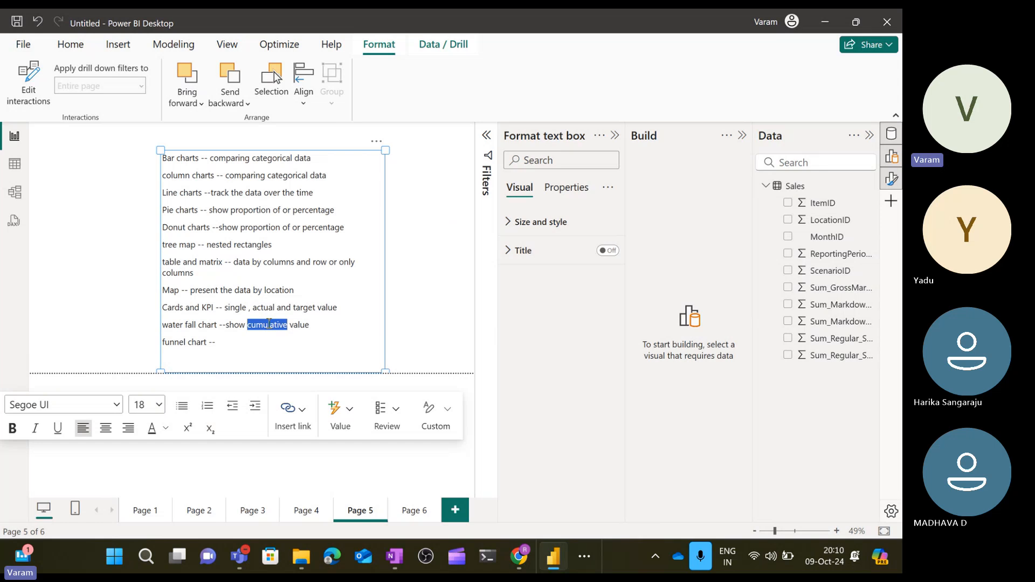
{"action": "left_click", "coordinate": [168, 164]}
{"action": "double_click", "coordinate": [255, 323]}
{"action": "left_click", "coordinate": [254, 347]}
{"action": "type", "text": "stages"}
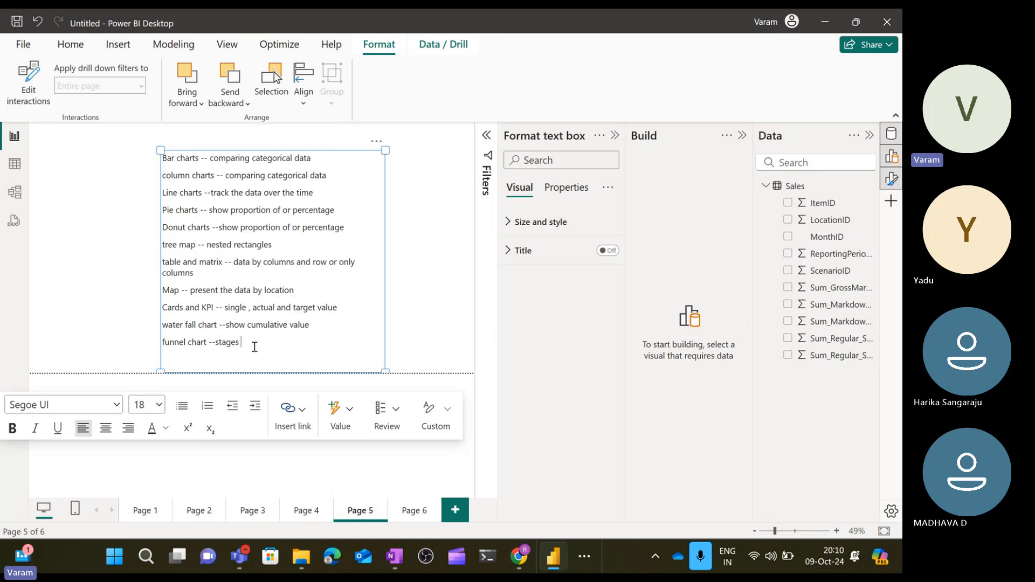
{"action": "type", "text": " in the process"}
{"action": "left_click", "coordinate": [432, 291]}
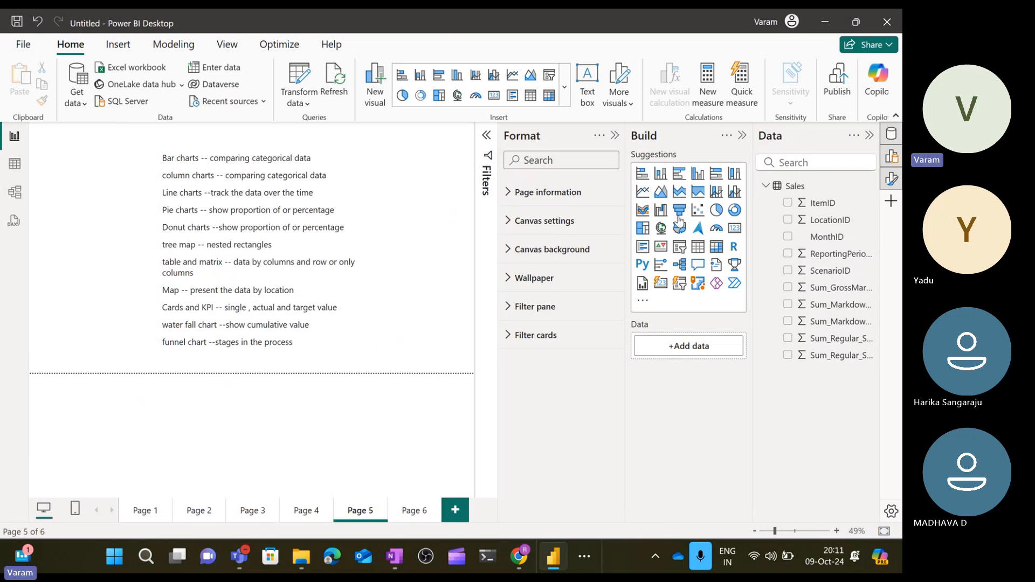
Insert a funnel chart on Page 5 with MonthID as category and Sum_GrossMarginAmount as values
{"action": "left_click", "coordinate": [679, 212]}
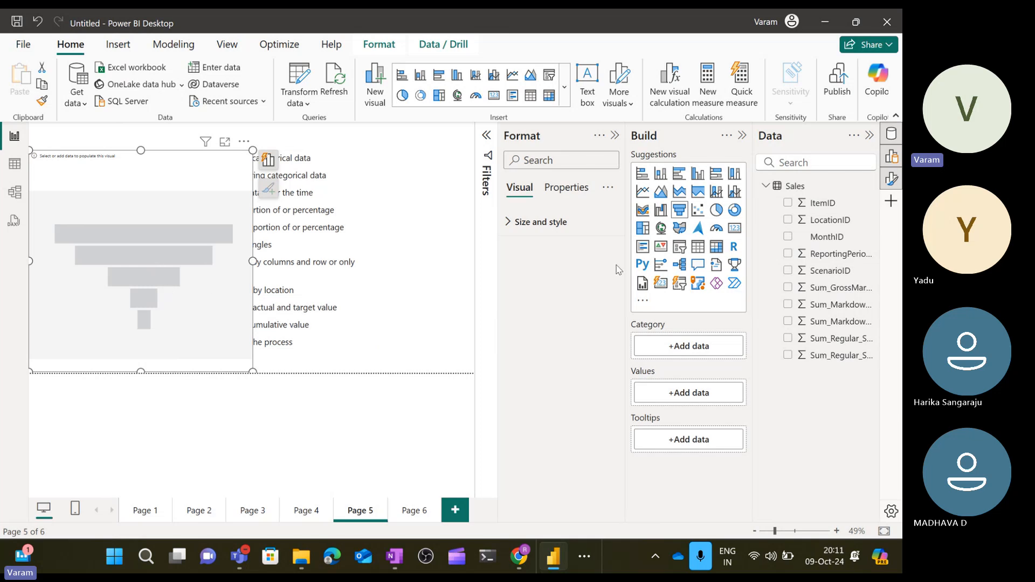
{"action": "left_click_drag", "start_coordinate": [827, 237], "coordinate": [714, 347]}
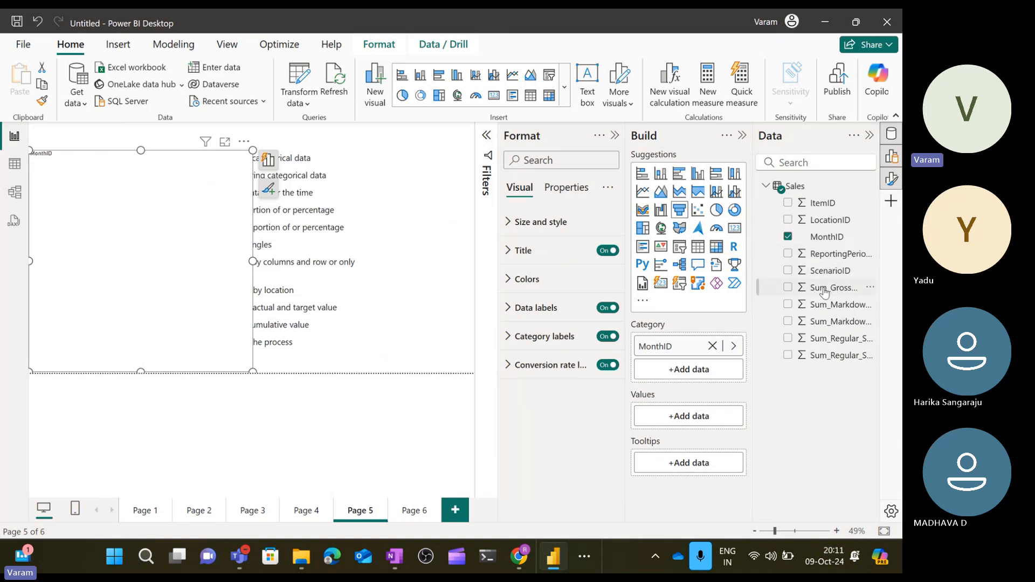
{"action": "left_click_drag", "start_coordinate": [824, 291], "coordinate": [712, 414]}
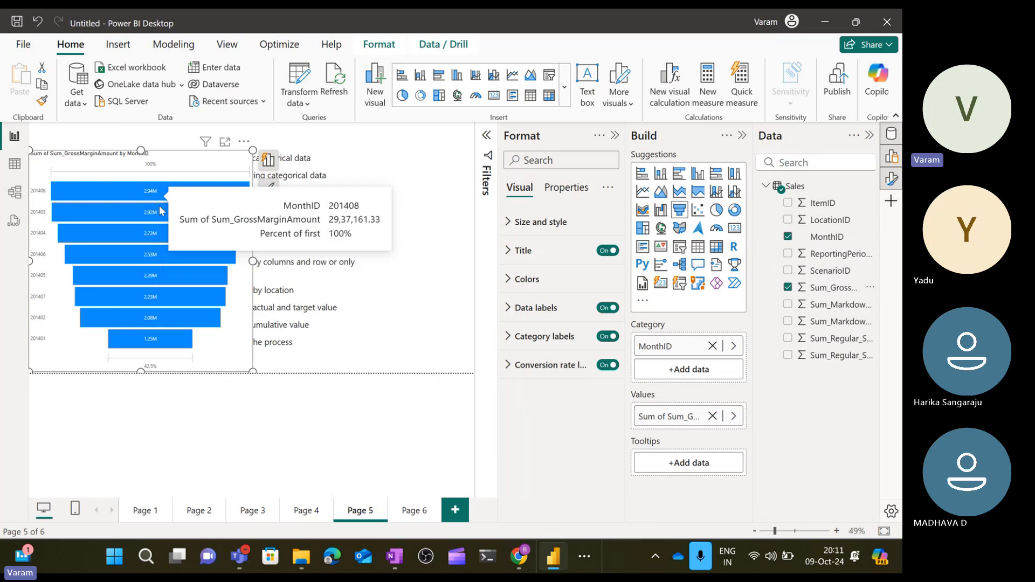
Inspect the lowest stage of the funnel chart and remove the chart from Page 5
{"action": "mouse_move", "coordinate": [173, 347]}
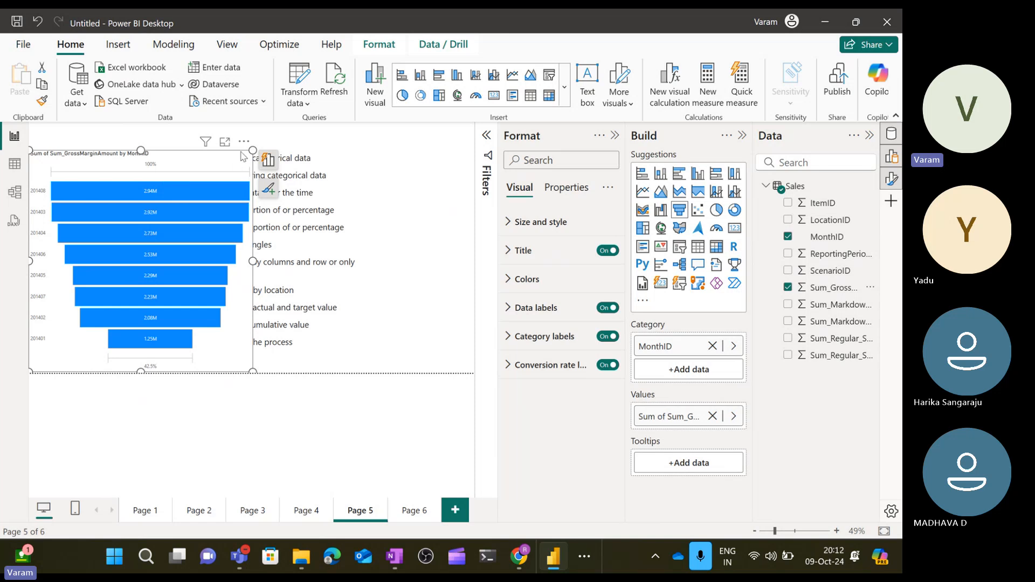
{"action": "left_click", "coordinate": [241, 149]}
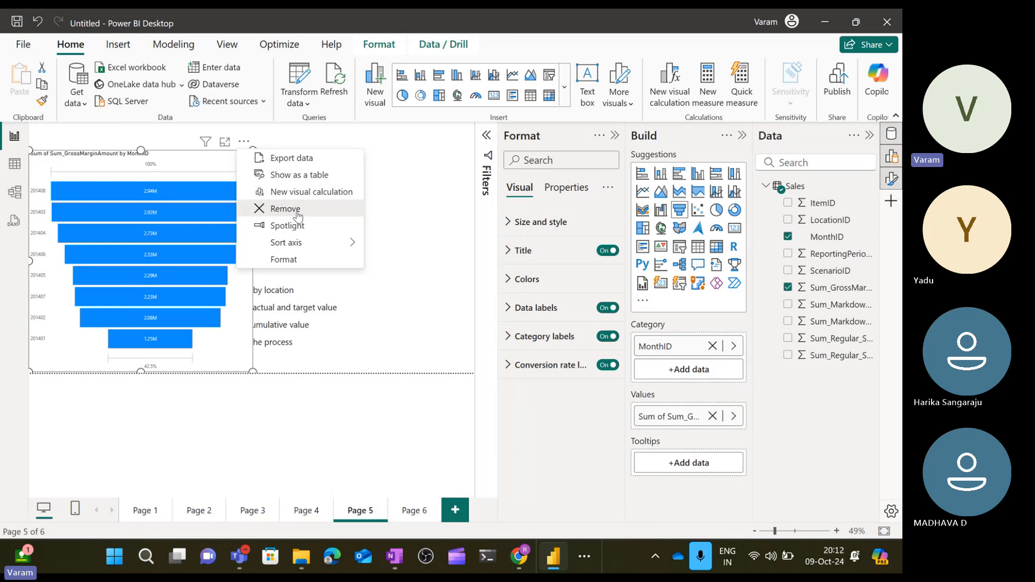
{"action": "left_click", "coordinate": [298, 217]}
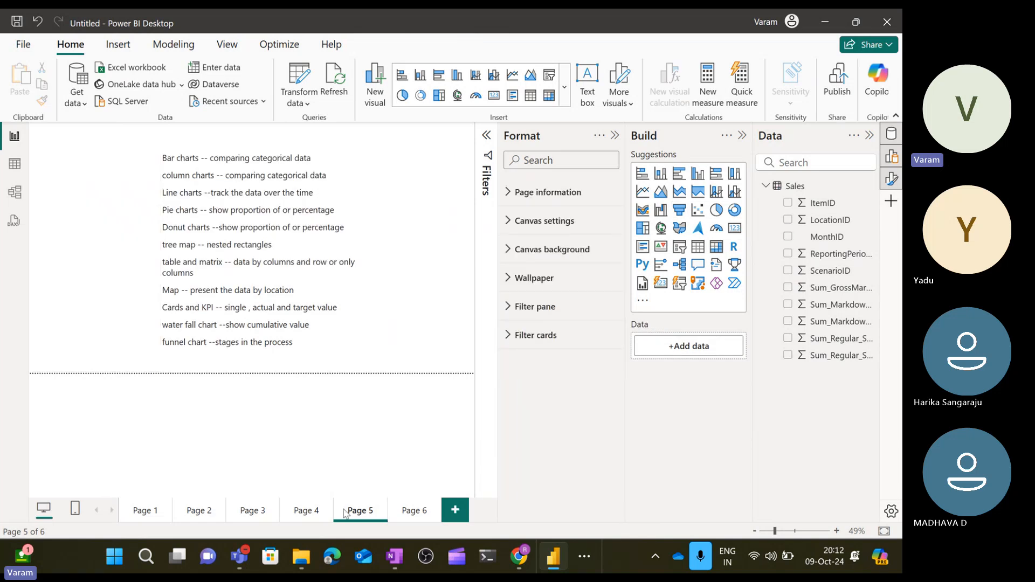
Switch to the Power BI Training meeting window in Microsoft Teams
{"action": "mouse_move", "coordinate": [240, 557]}
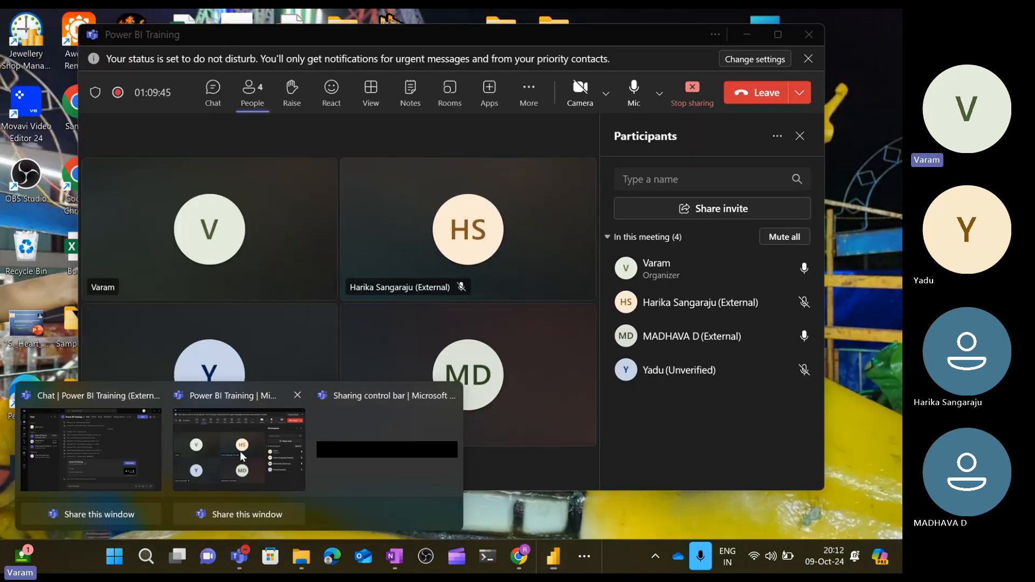
{"action": "left_click", "coordinate": [241, 451]}
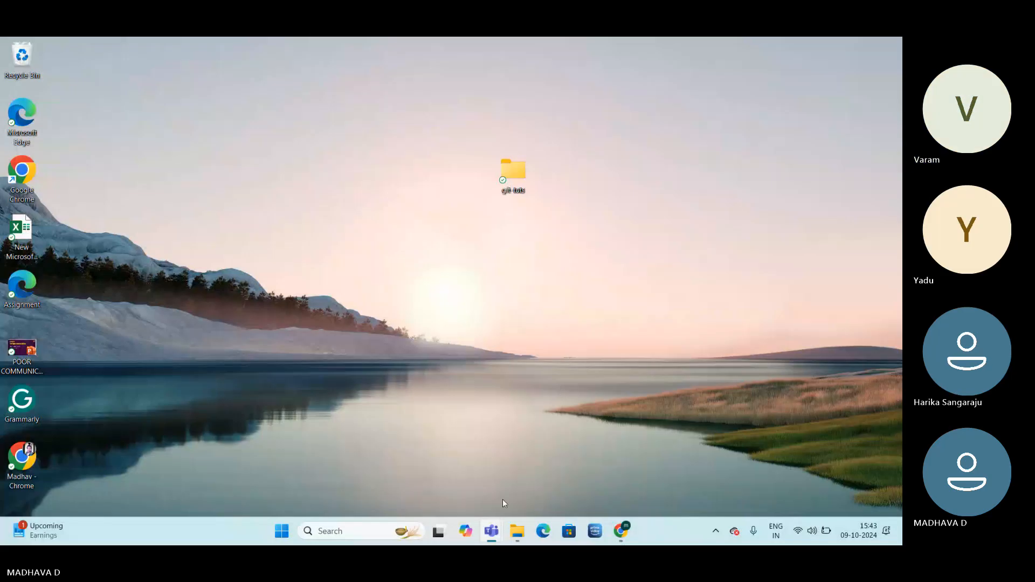
Switch to File Explorer and select the recent file POWER BI SAMPLE PIE CHART
{"action": "mouse_move", "coordinate": [518, 531]}
{"action": "left_click", "coordinate": [522, 470]}
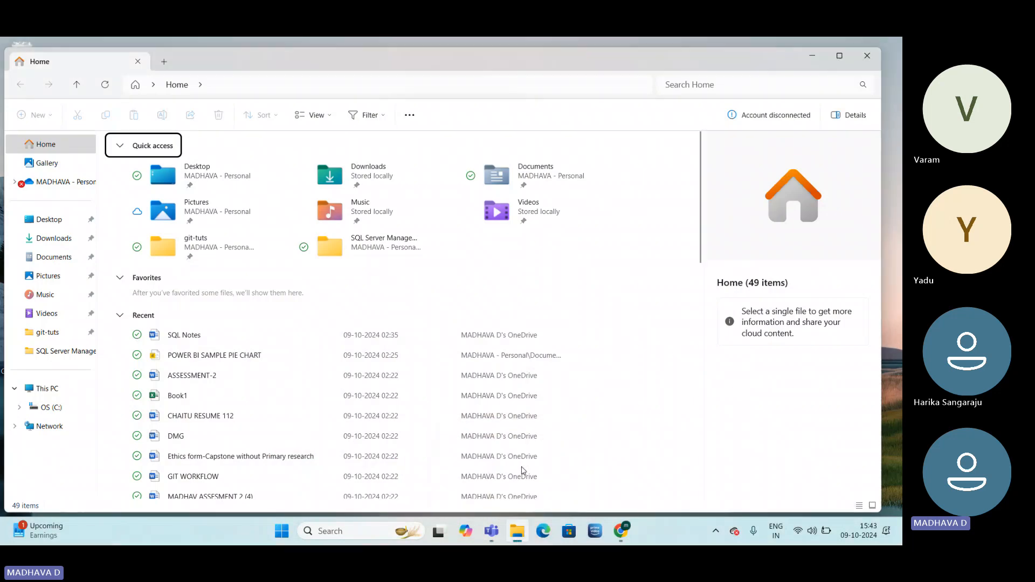
{"action": "left_click", "coordinate": [290, 354]}
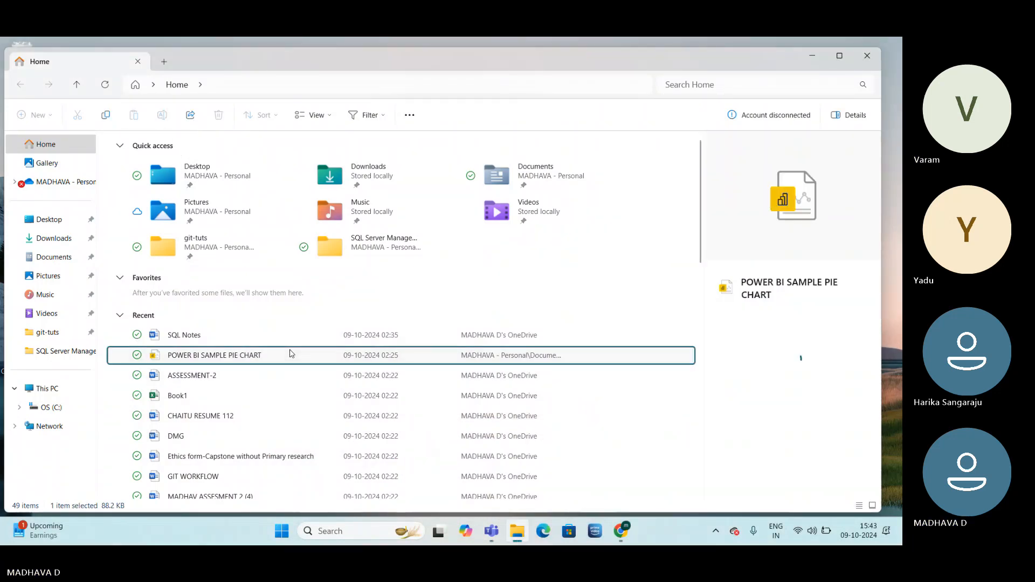